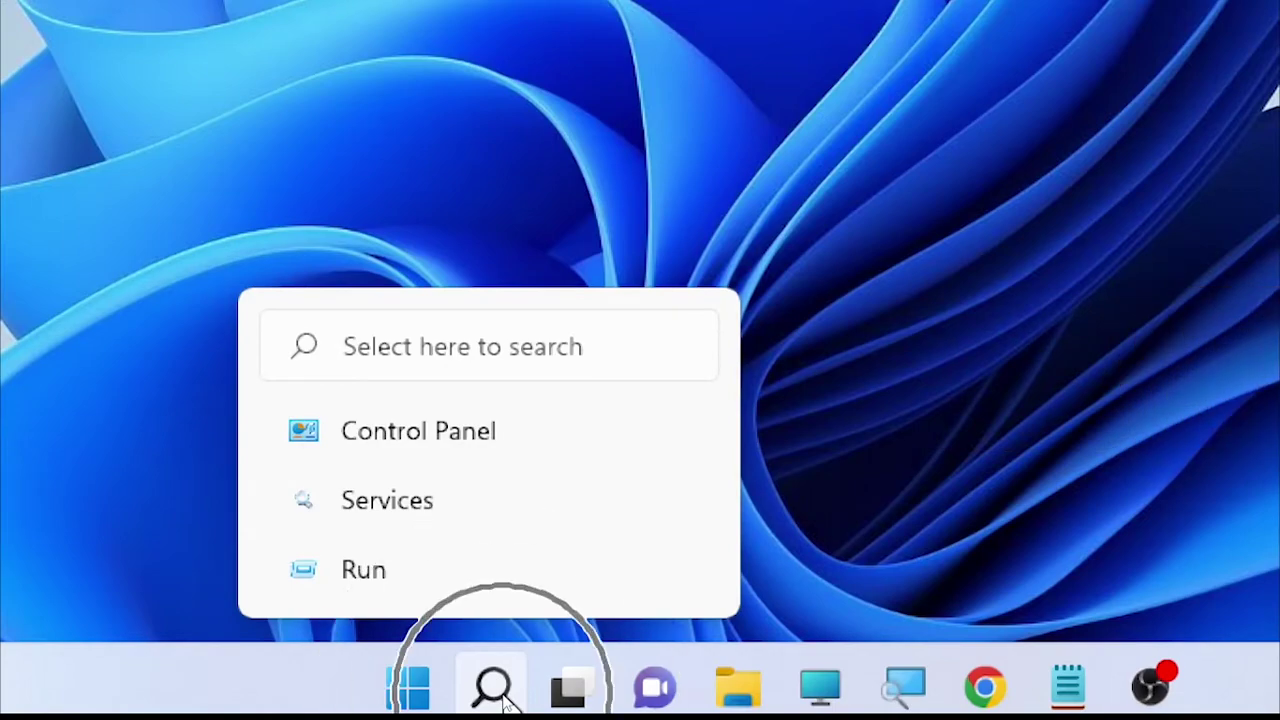
Search Windows for "windows security" and open the Windows Security app
left_click(497, 690)
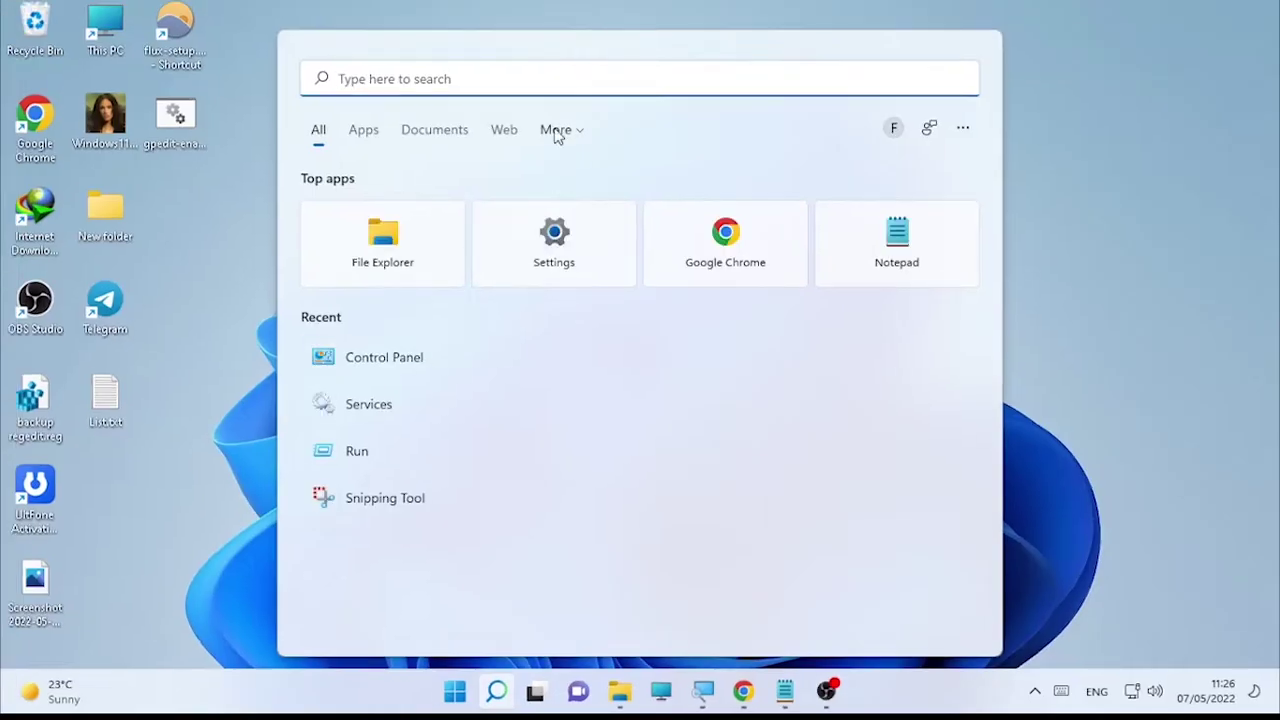
left_click(546, 82)
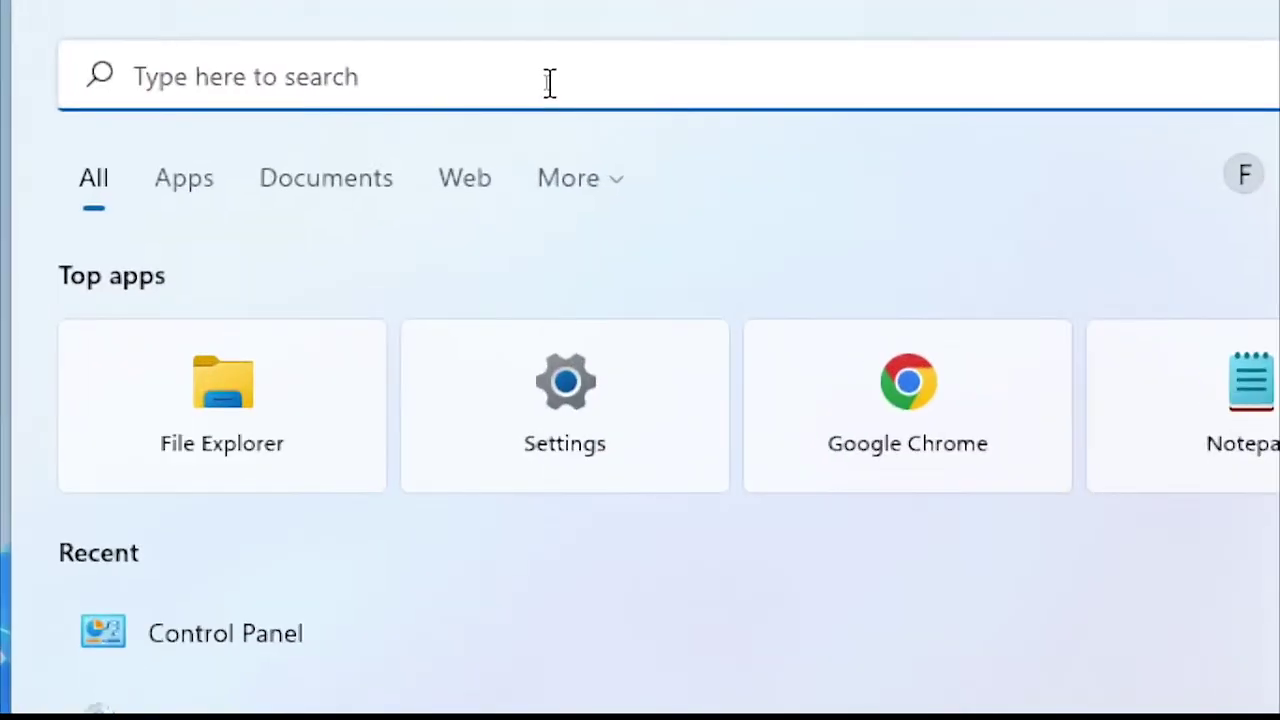
type("windows ")
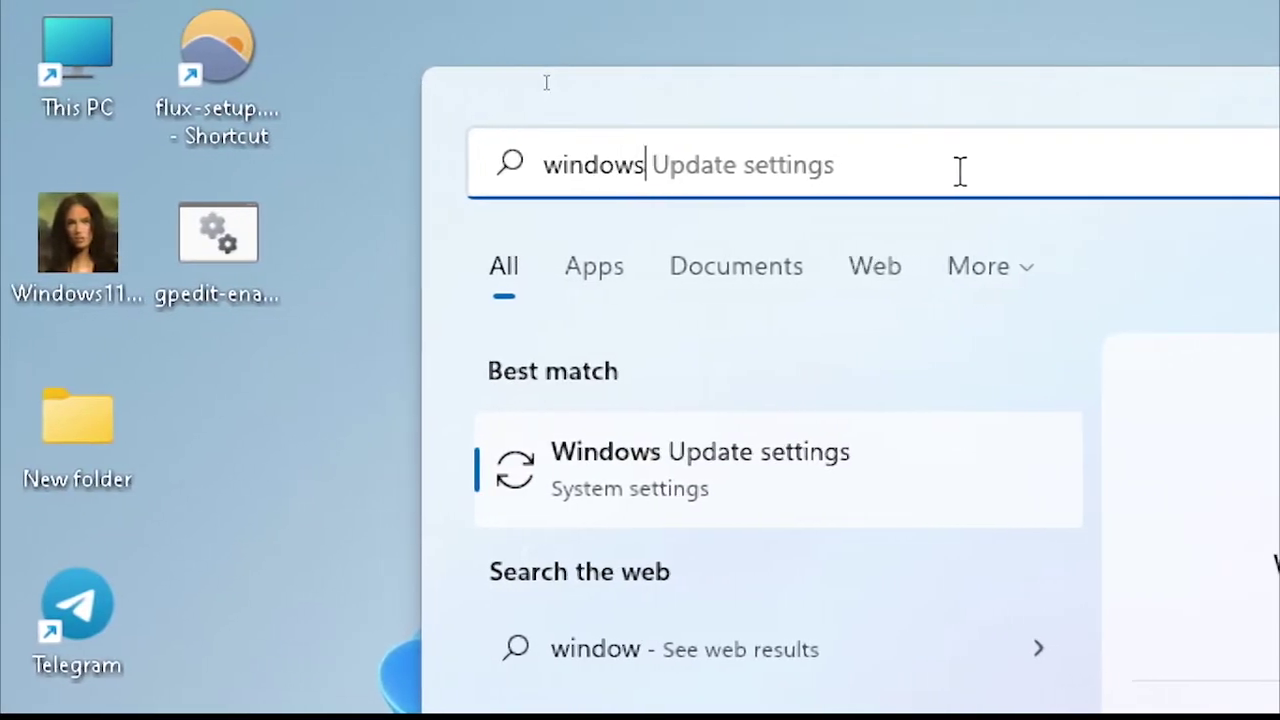
type("secu")
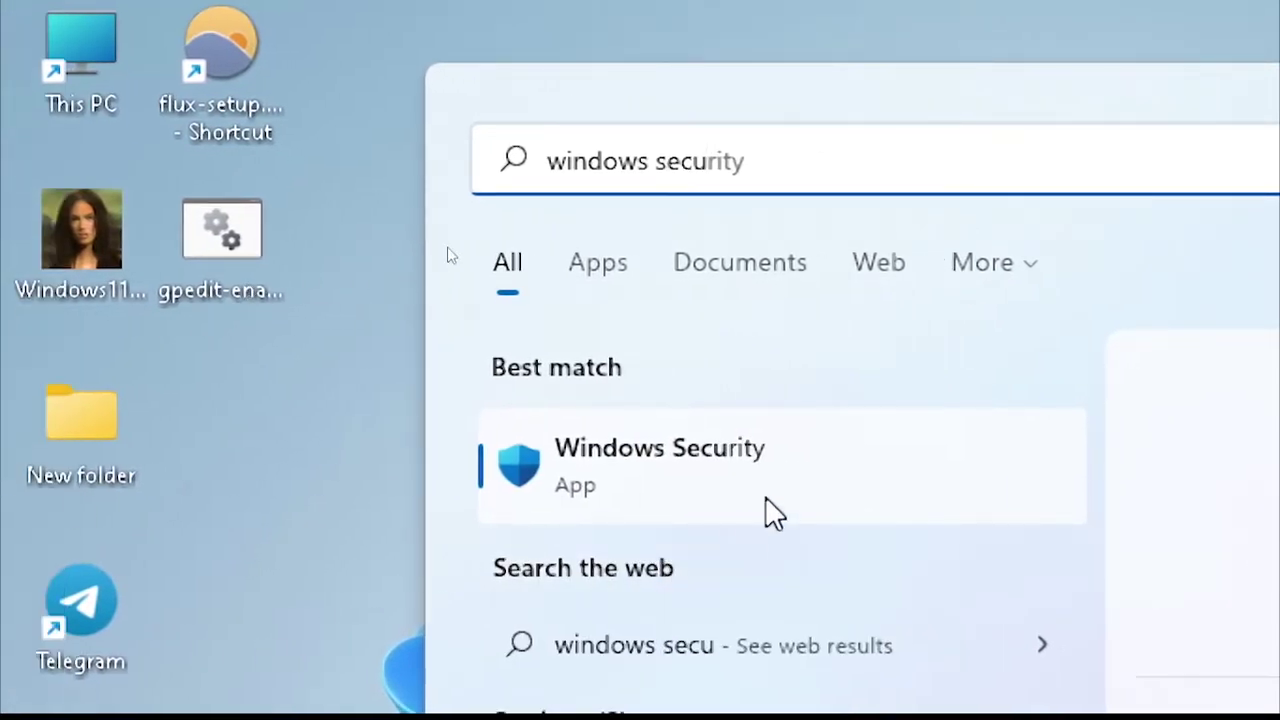
left_click(767, 490)
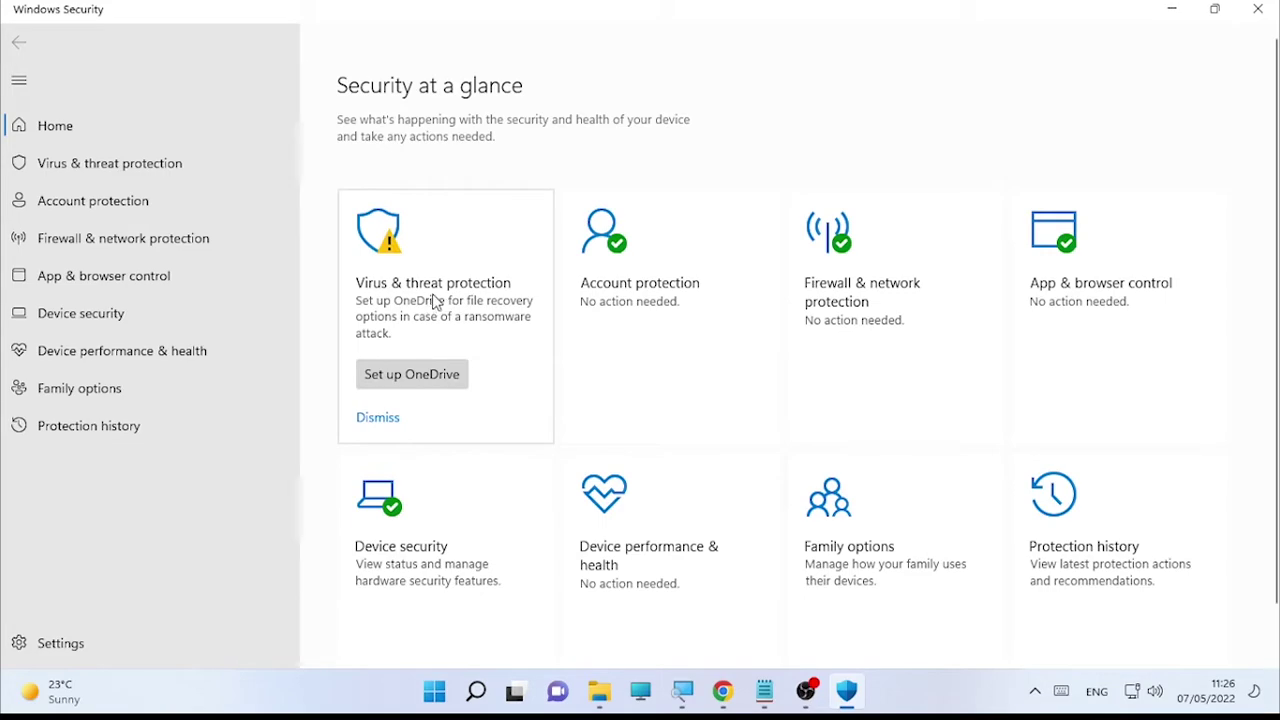
Review the available scan options under Virus & threat protection and close Windows Security
left_click(449, 312)
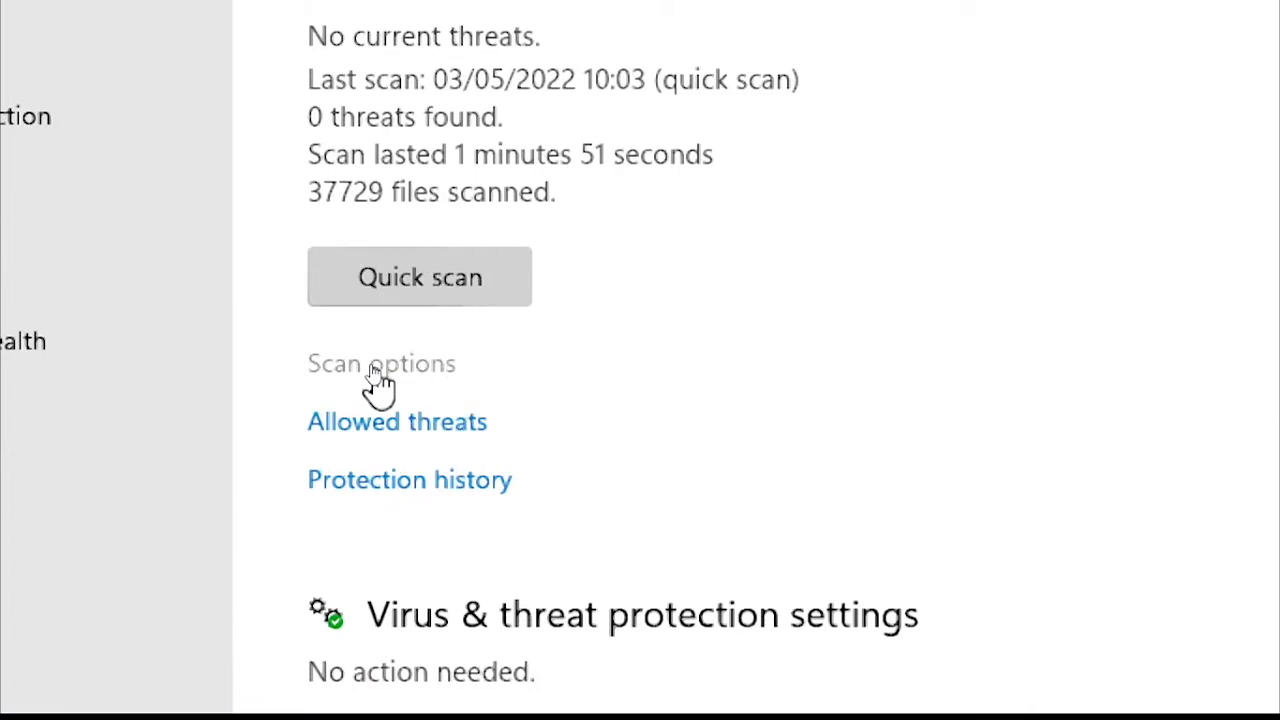
left_click(382, 380)
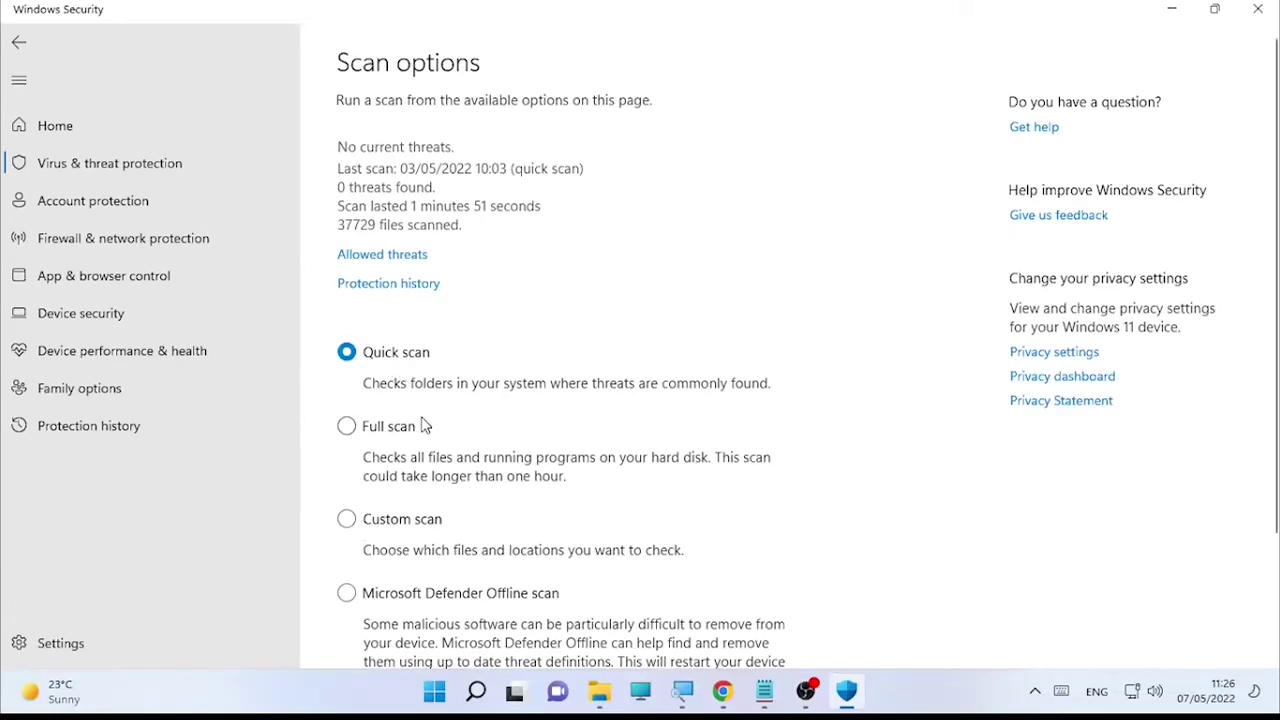
scroll(421, 426, "down", 2)
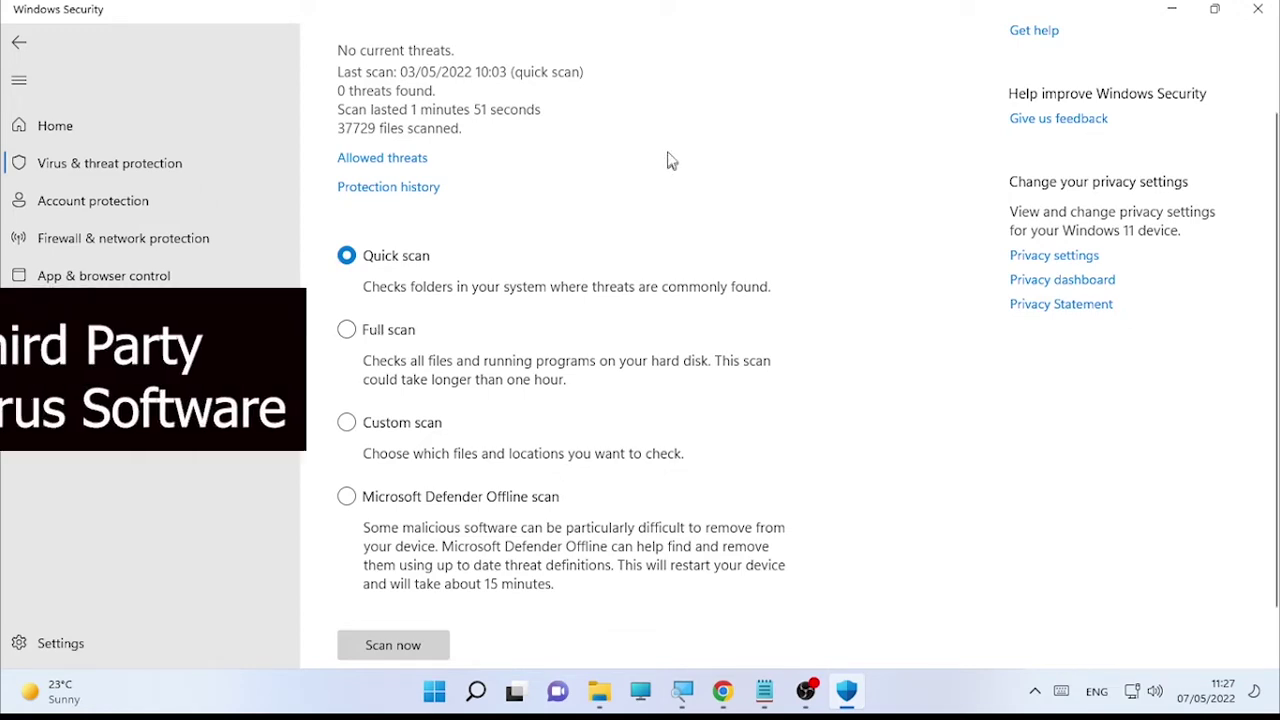
left_click(1257, 10)
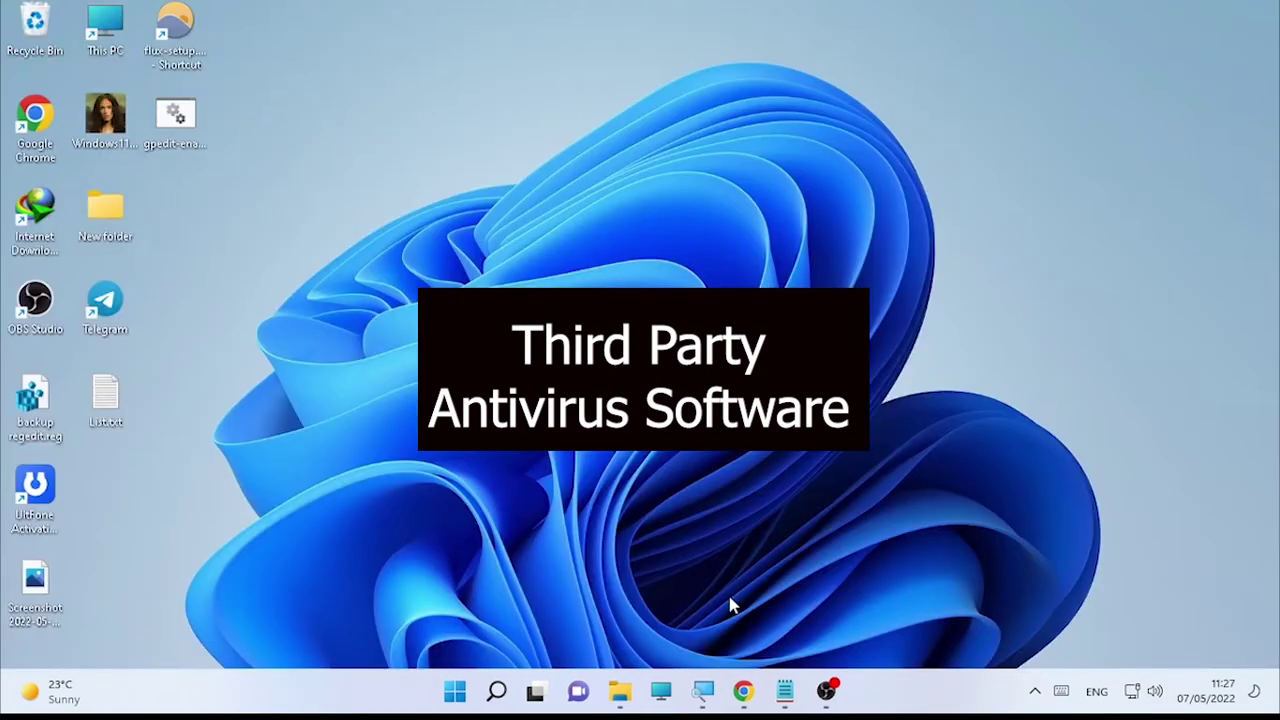
Switch to Google Chrome and search Google for "malwarebytes"
left_click(743, 690)
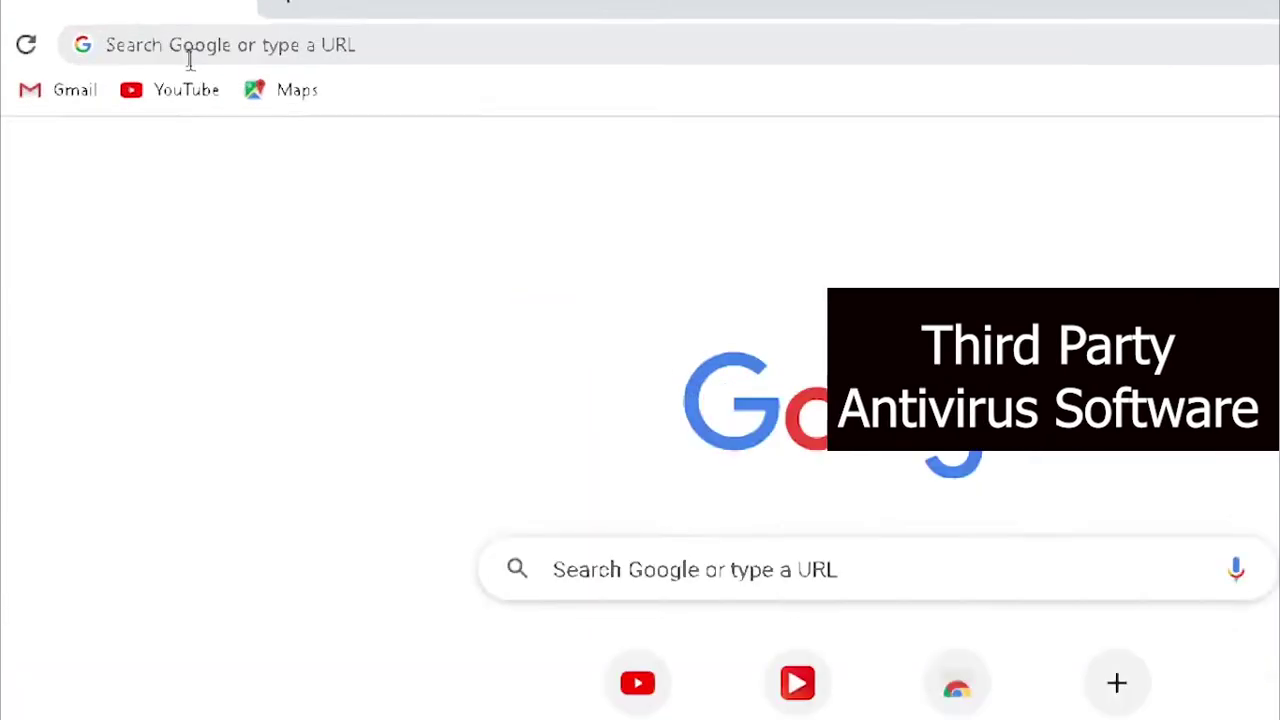
left_click(274, 145)
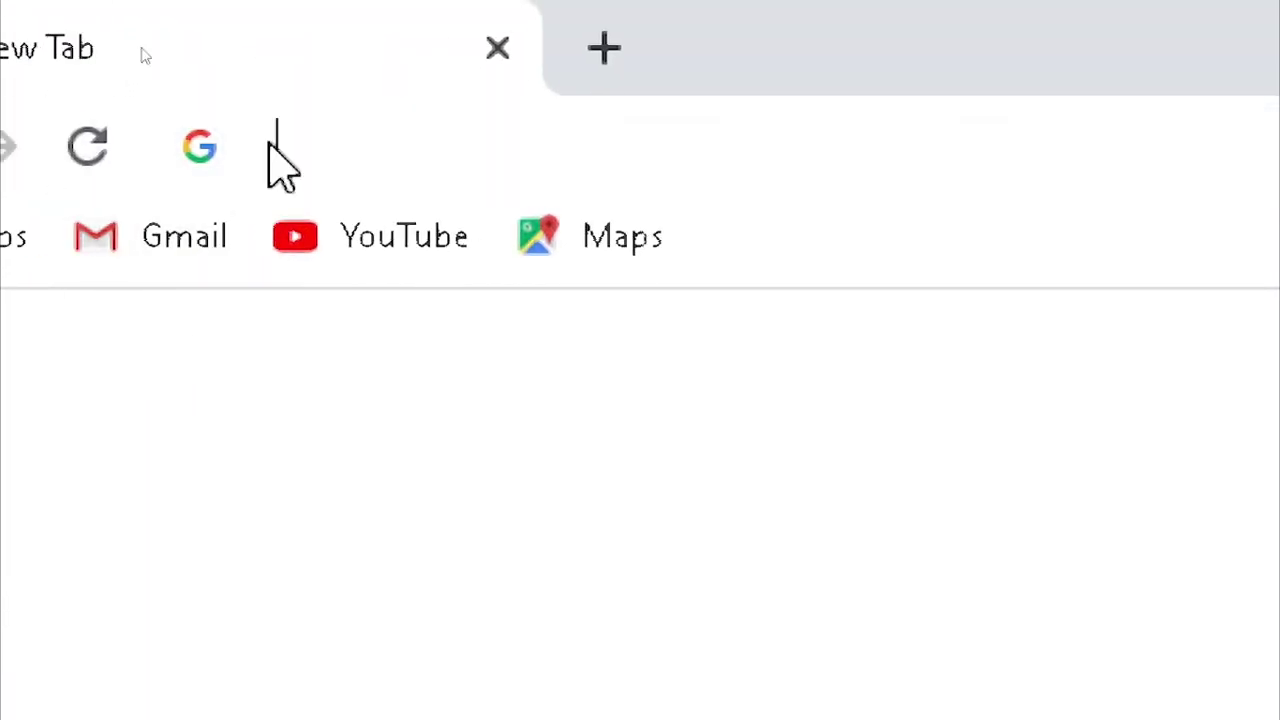
type("mal")
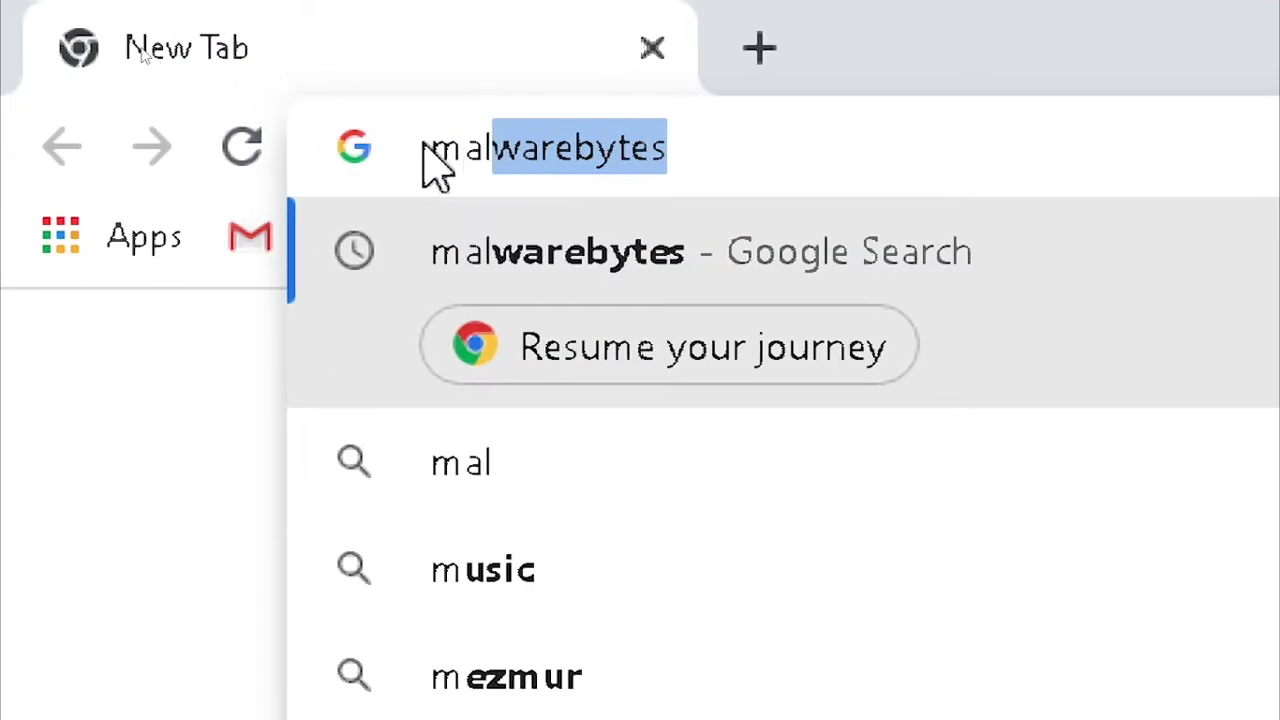
type("wa")
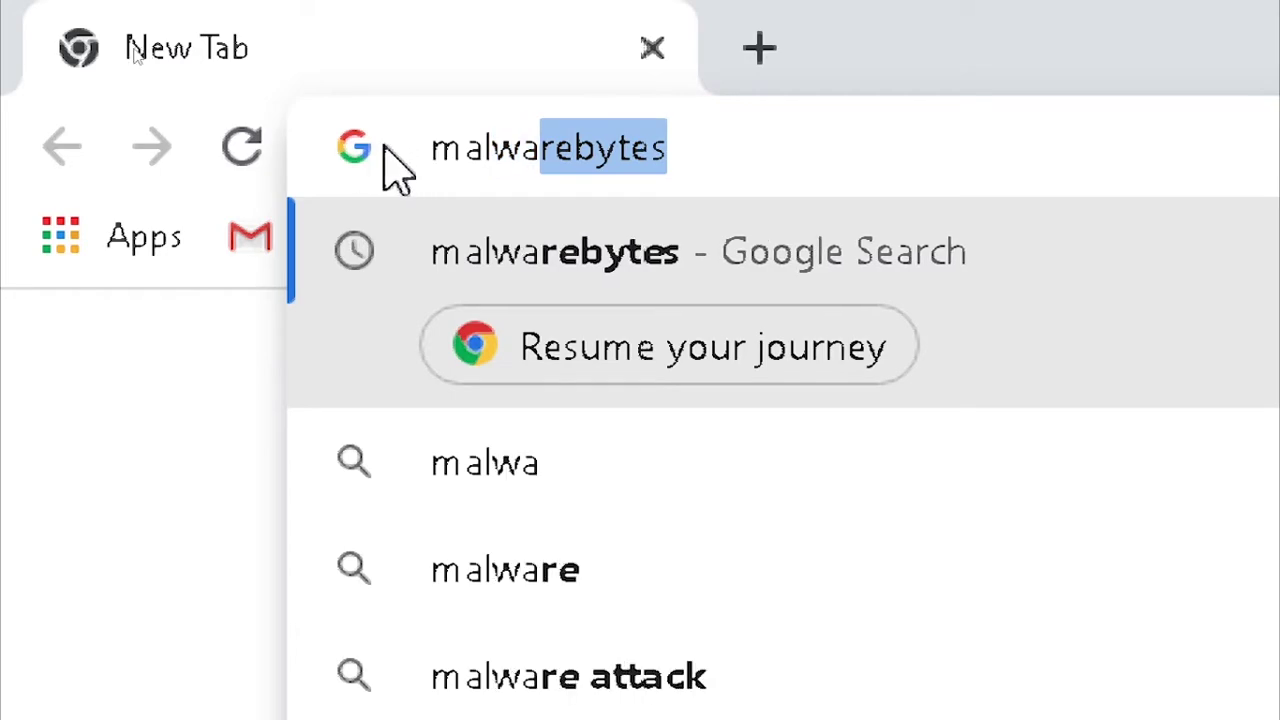
left_click(654, 277)
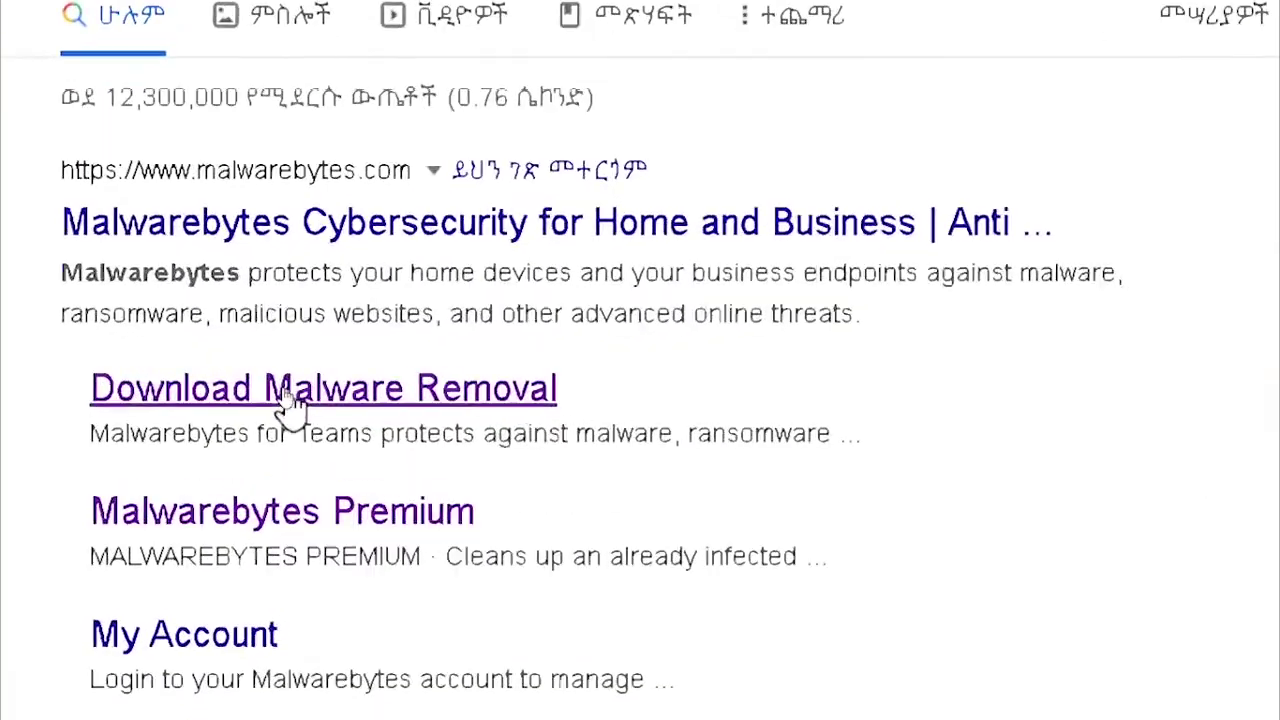
Open the Malwarebytes Download Malware Removal page from the search results and minimize the browser window
left_click(298, 392)
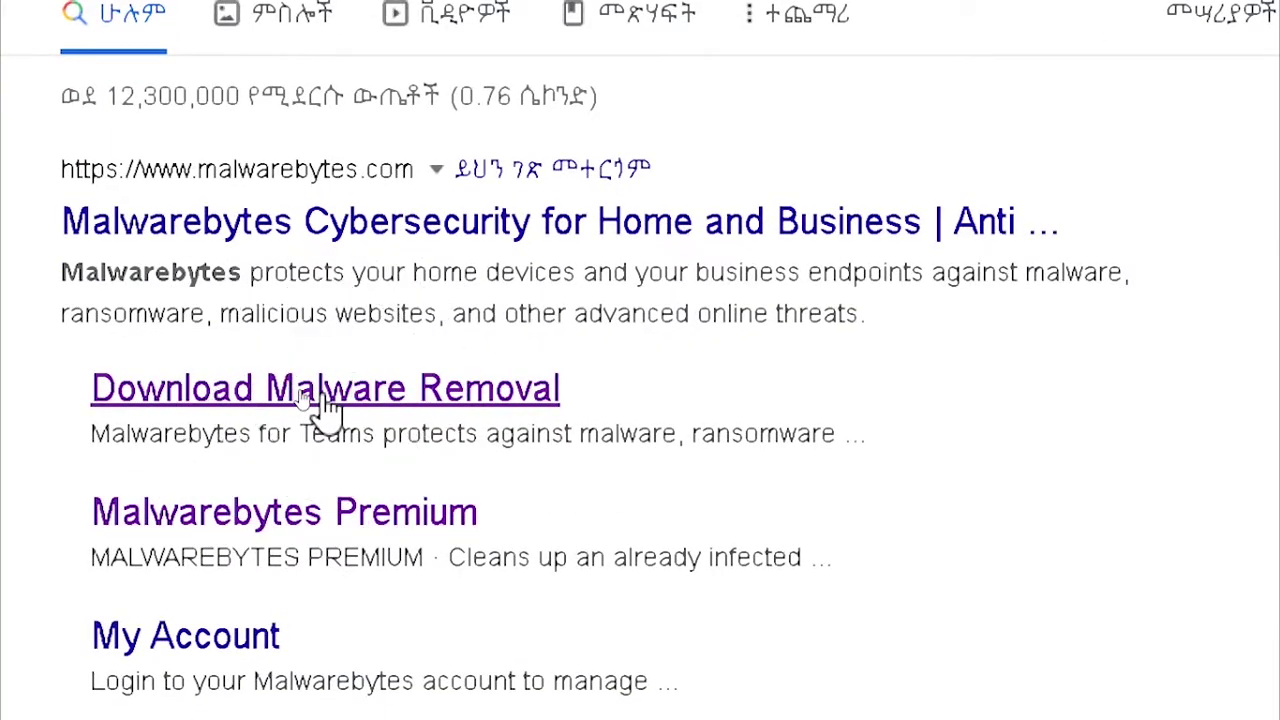
left_click(655, 507)
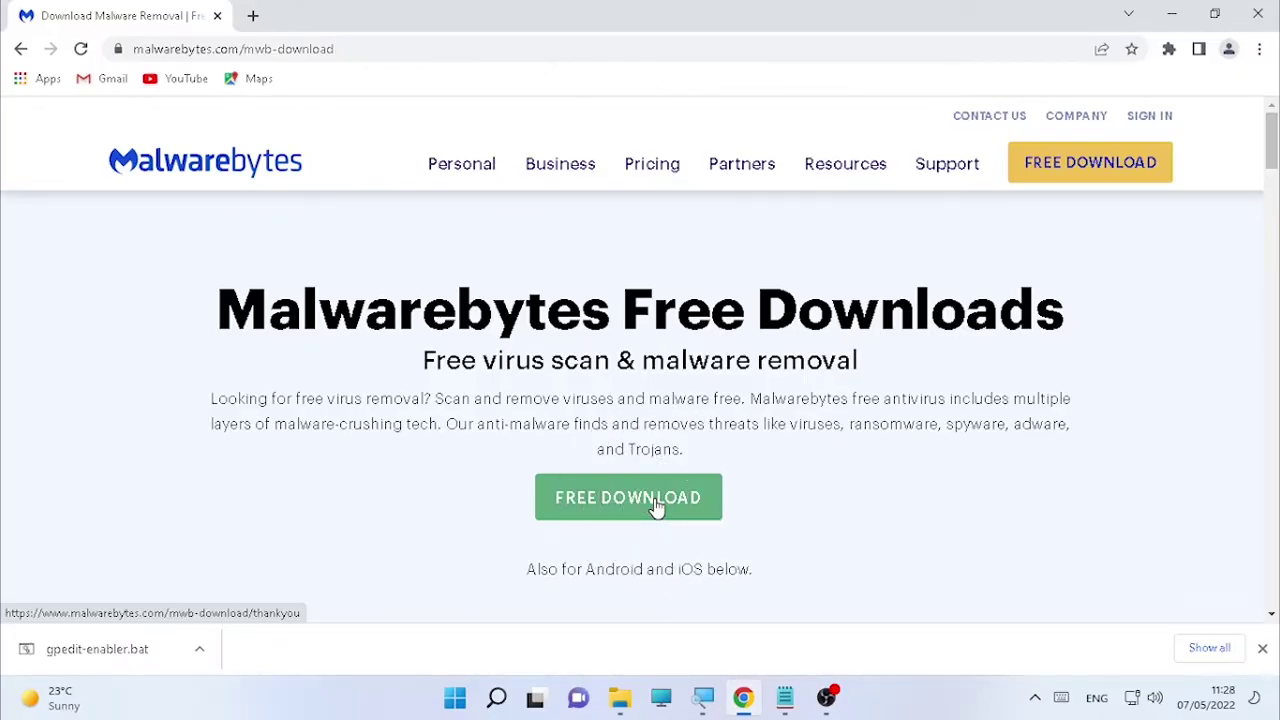
left_click(1184, 16)
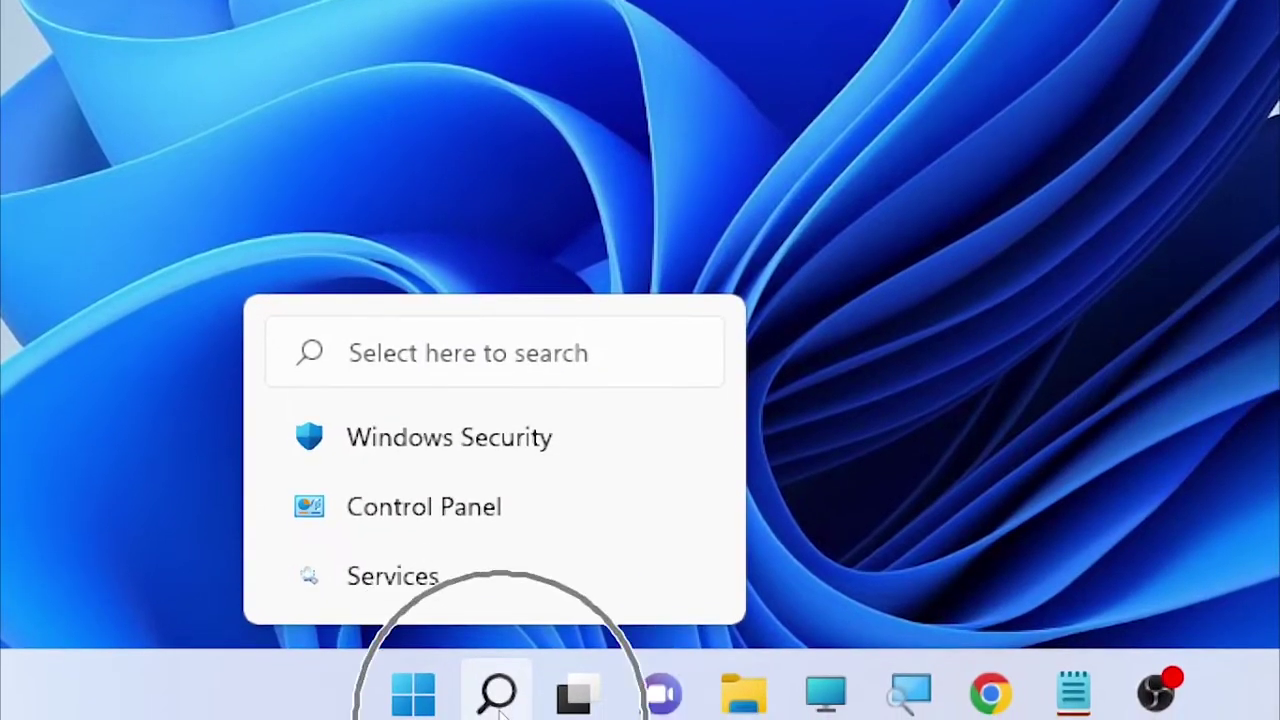
Search Windows for "services" and run the Services app as administrator
left_click(497, 700)
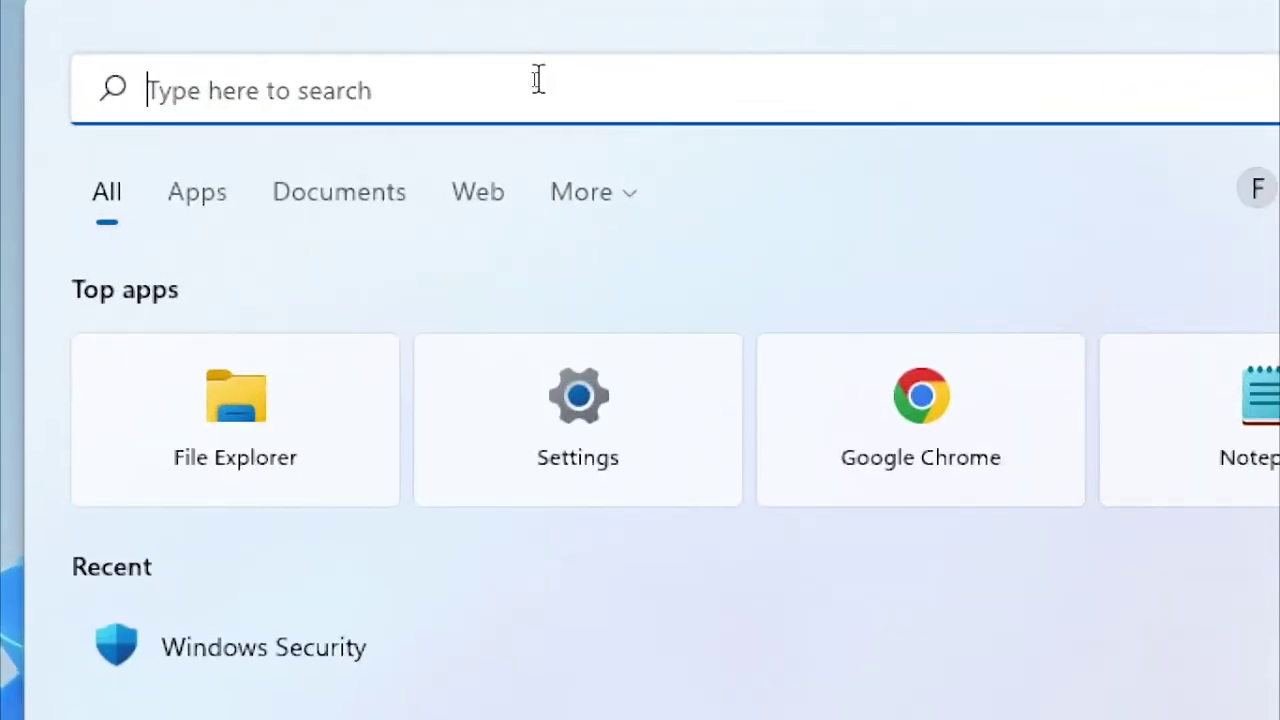
type("servic")
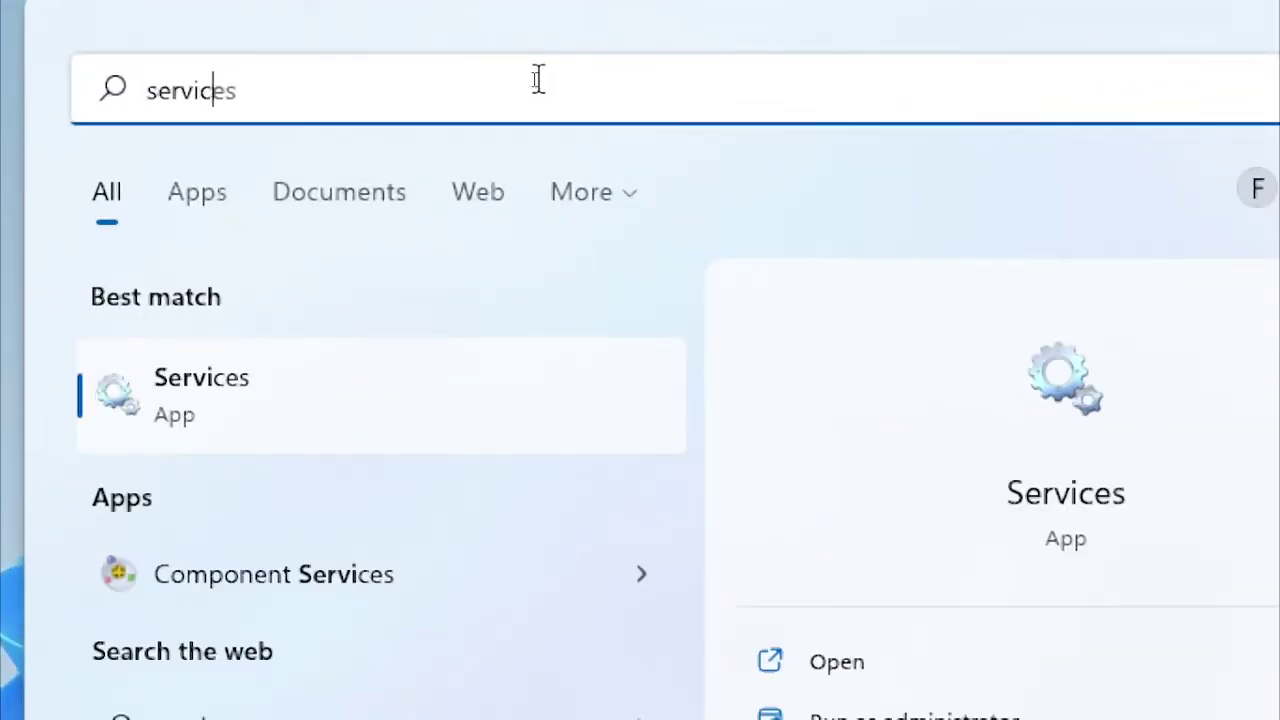
type("es")
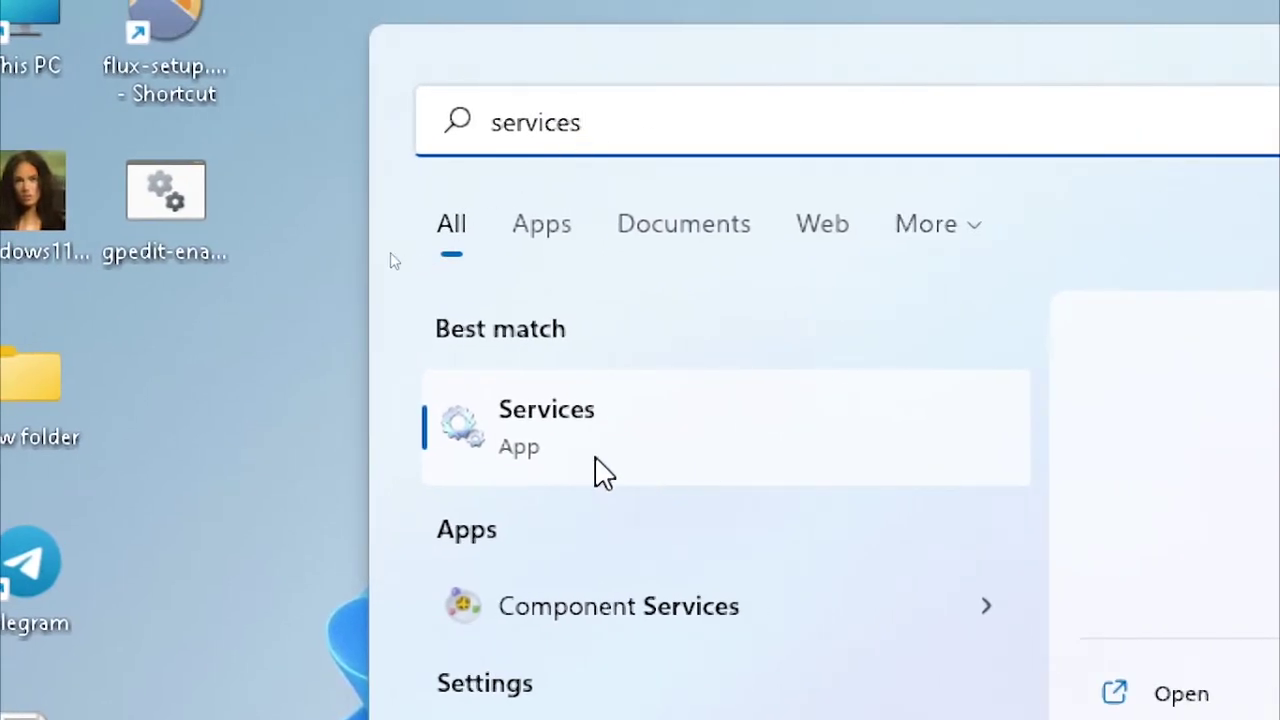
left_click(596, 468)
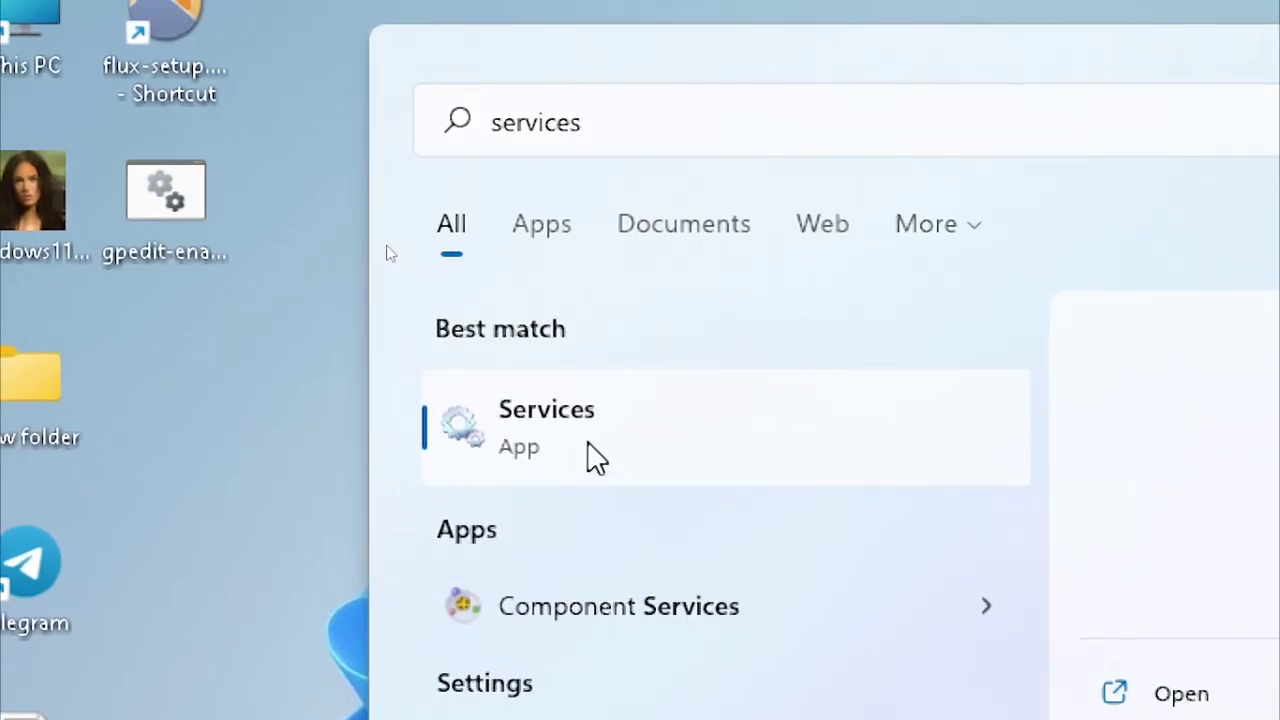
right_click(596, 460)
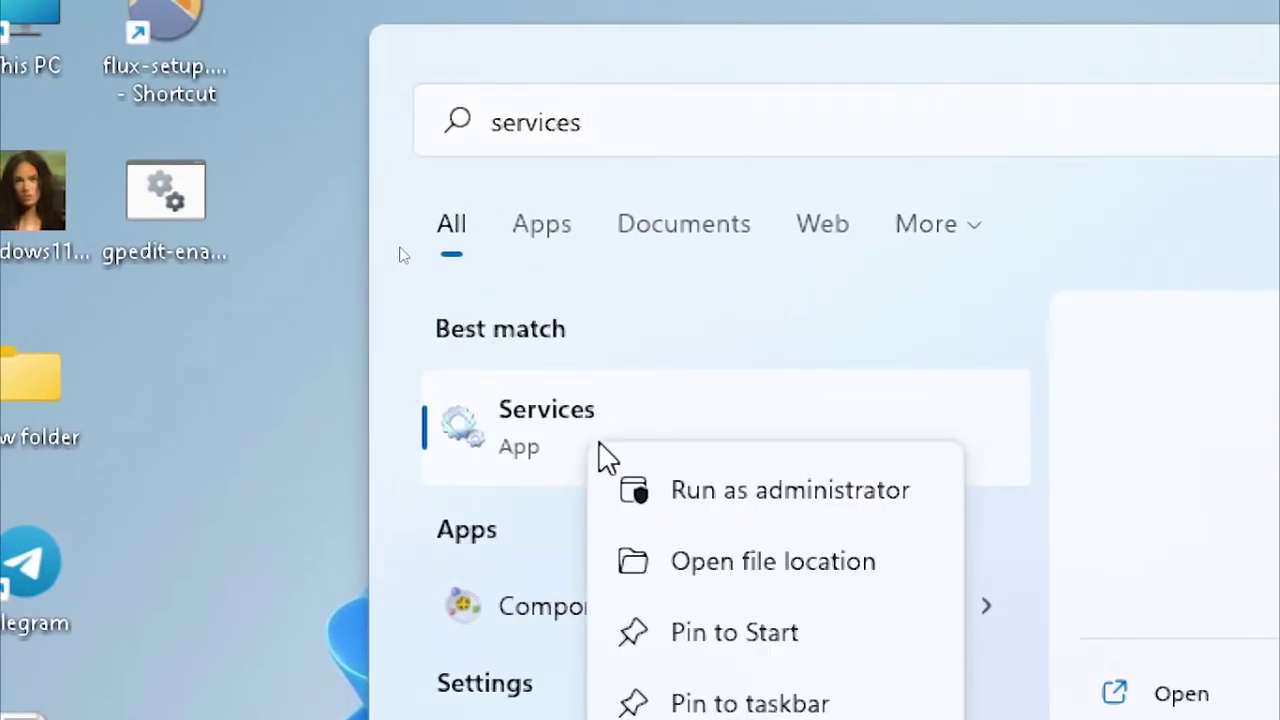
left_click(770, 492)
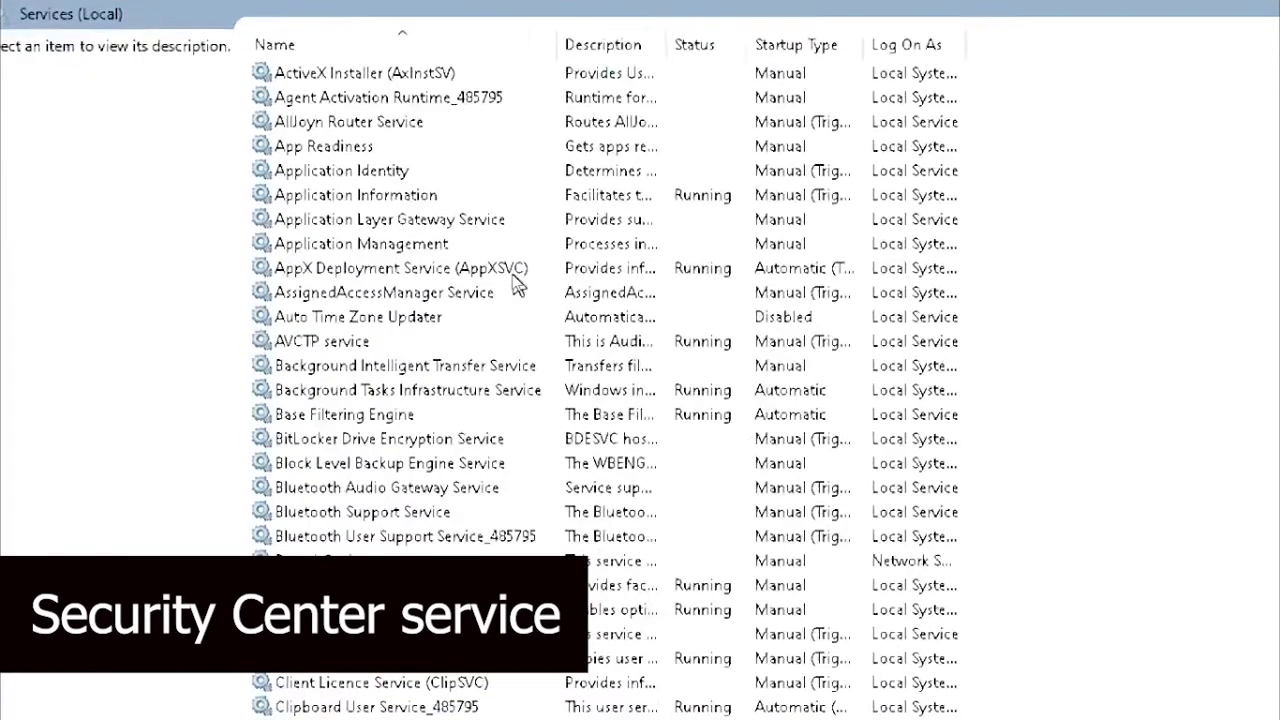
Locate the Security Center service in the services list and open its properties
key("s")
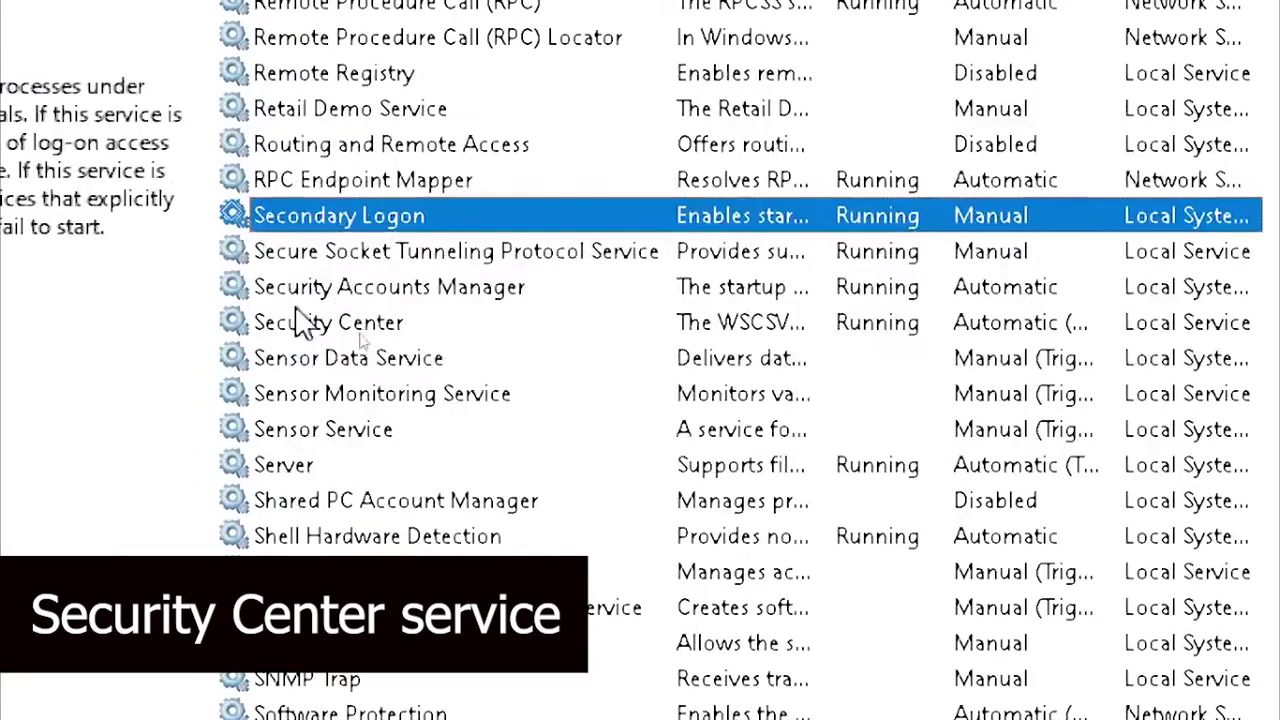
left_click(346, 334)
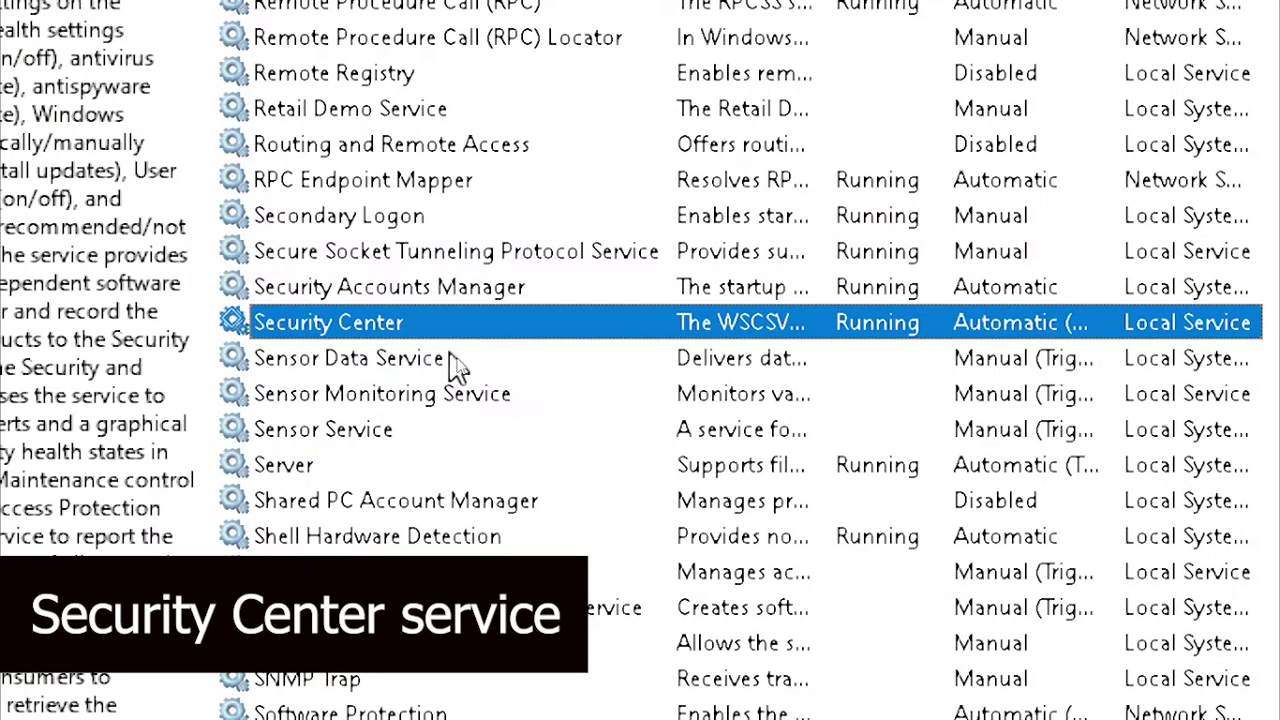
right_click(416, 324)
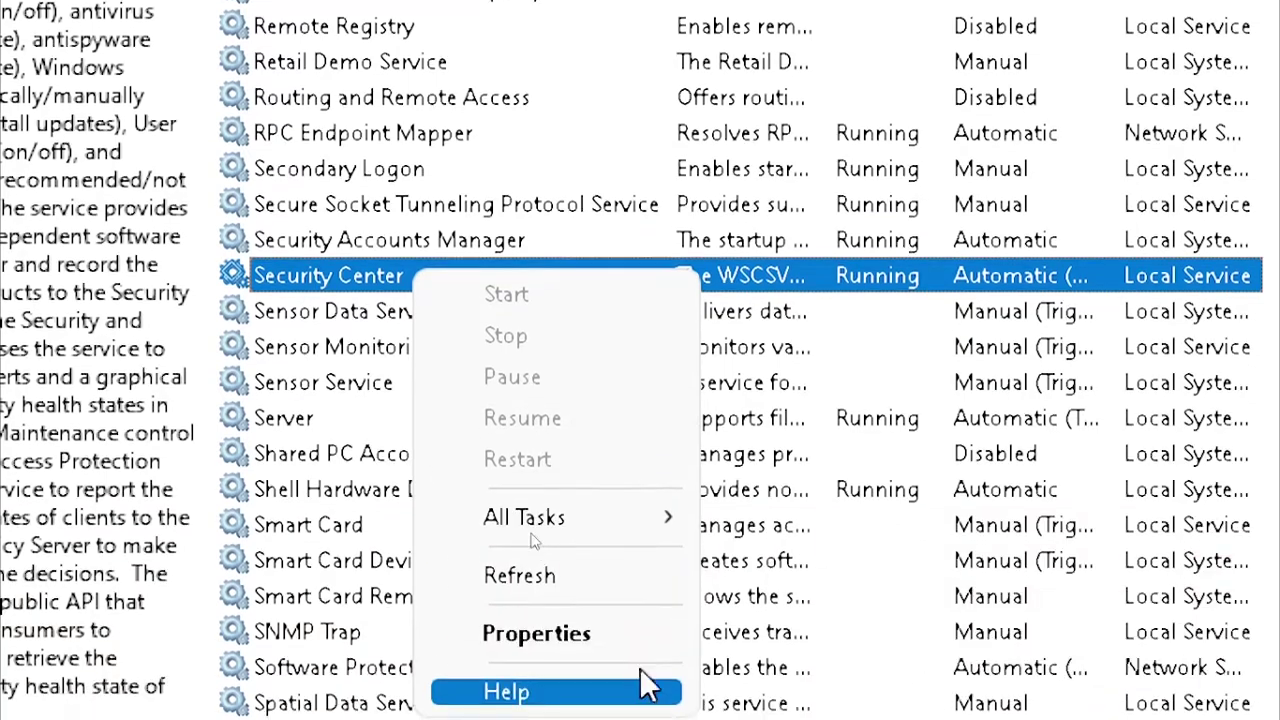
left_click(628, 635)
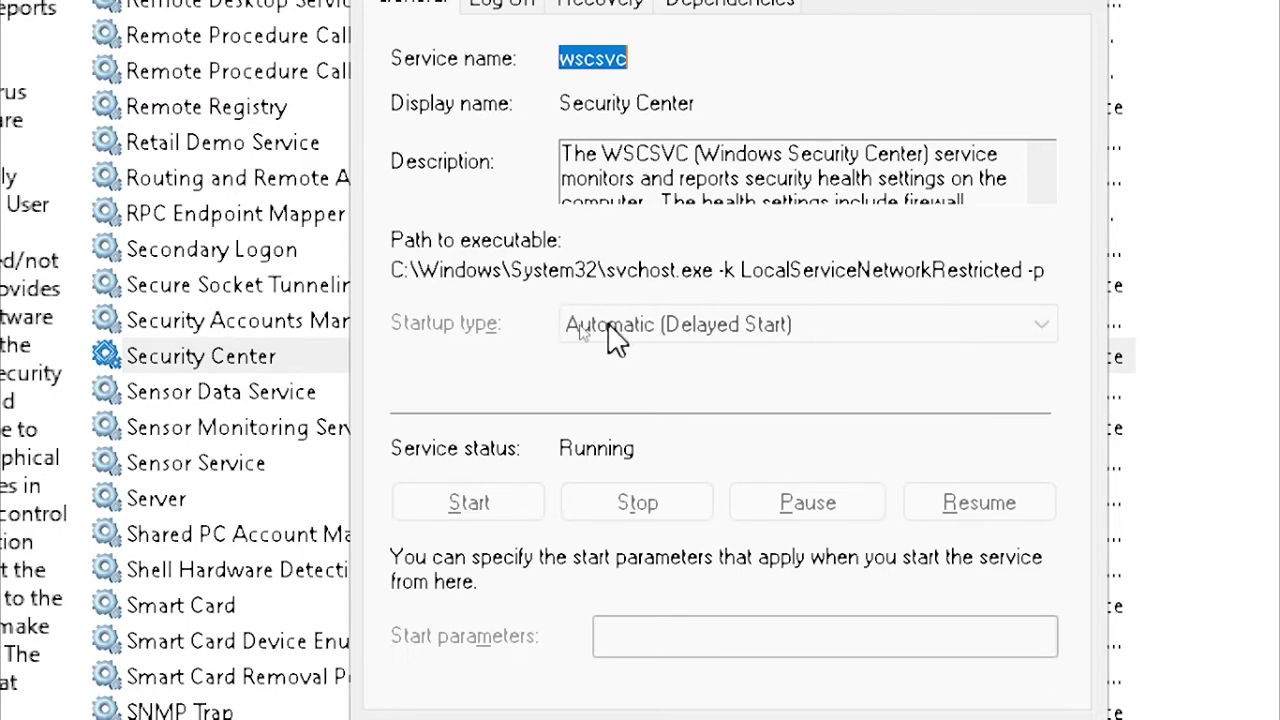
Check the startup type of the Security Center service and accept its properties
left_click(1041, 330)
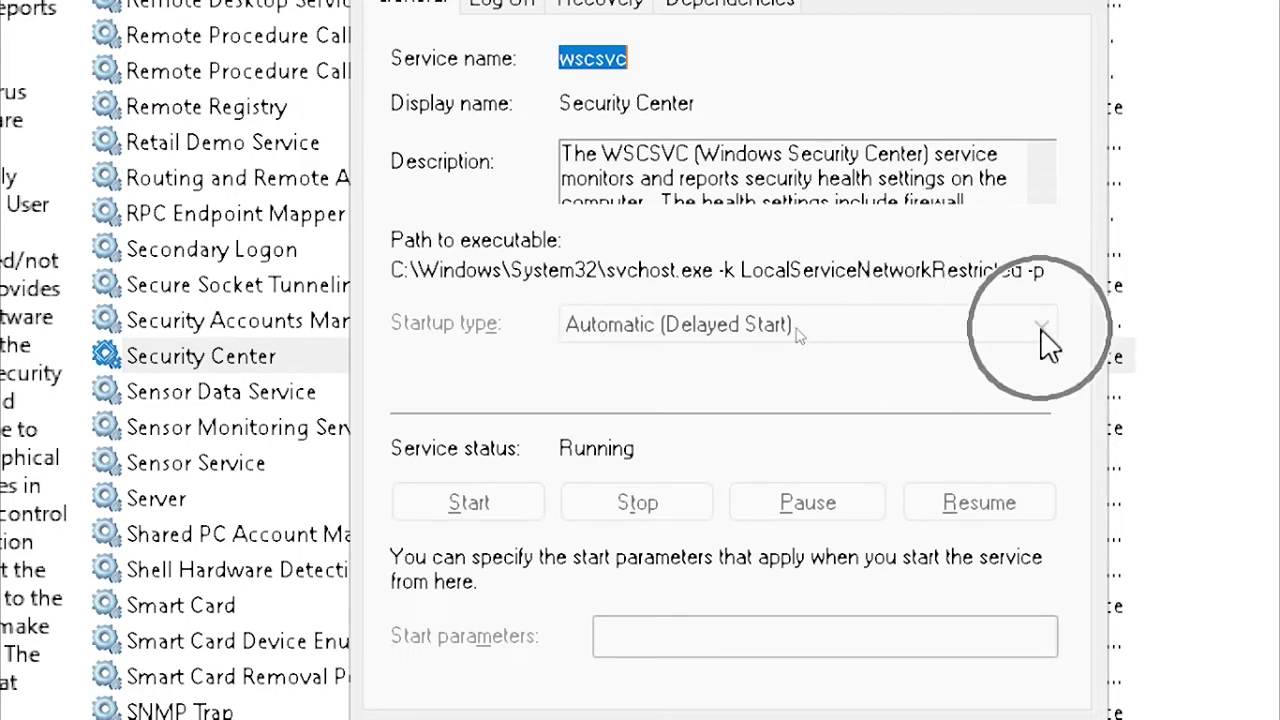
left_click(617, 330)
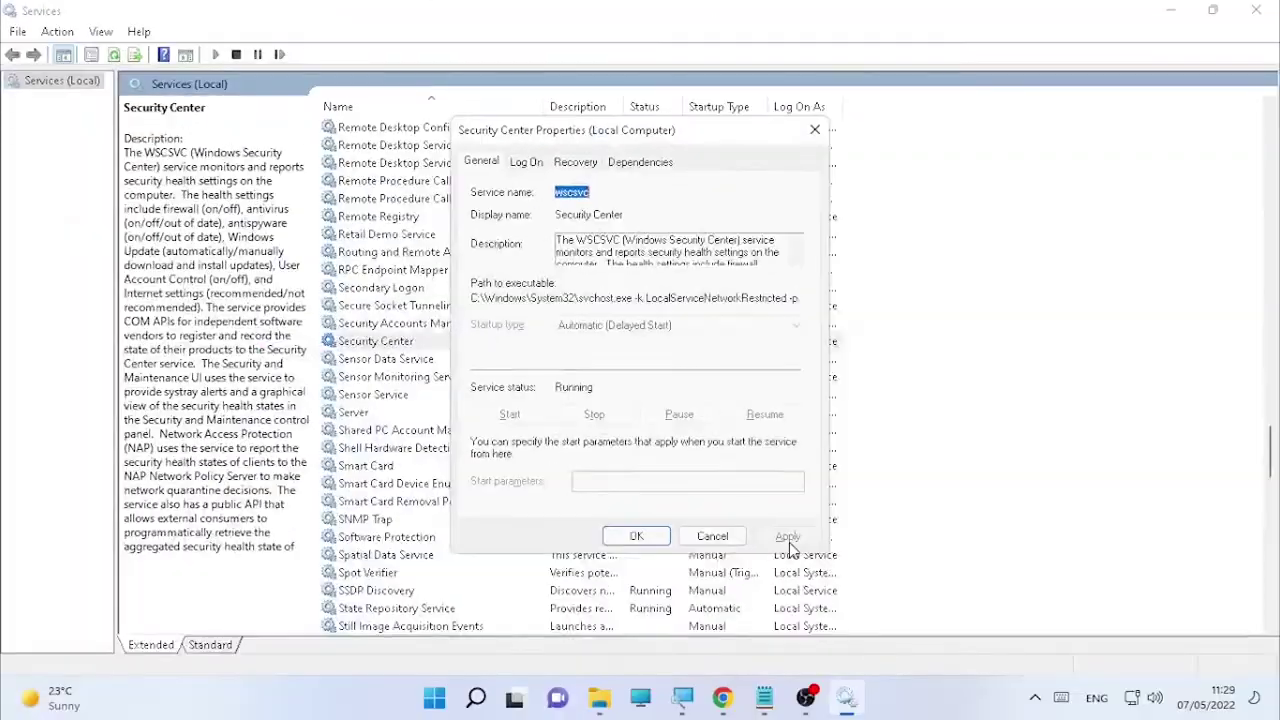
left_click(790, 546)
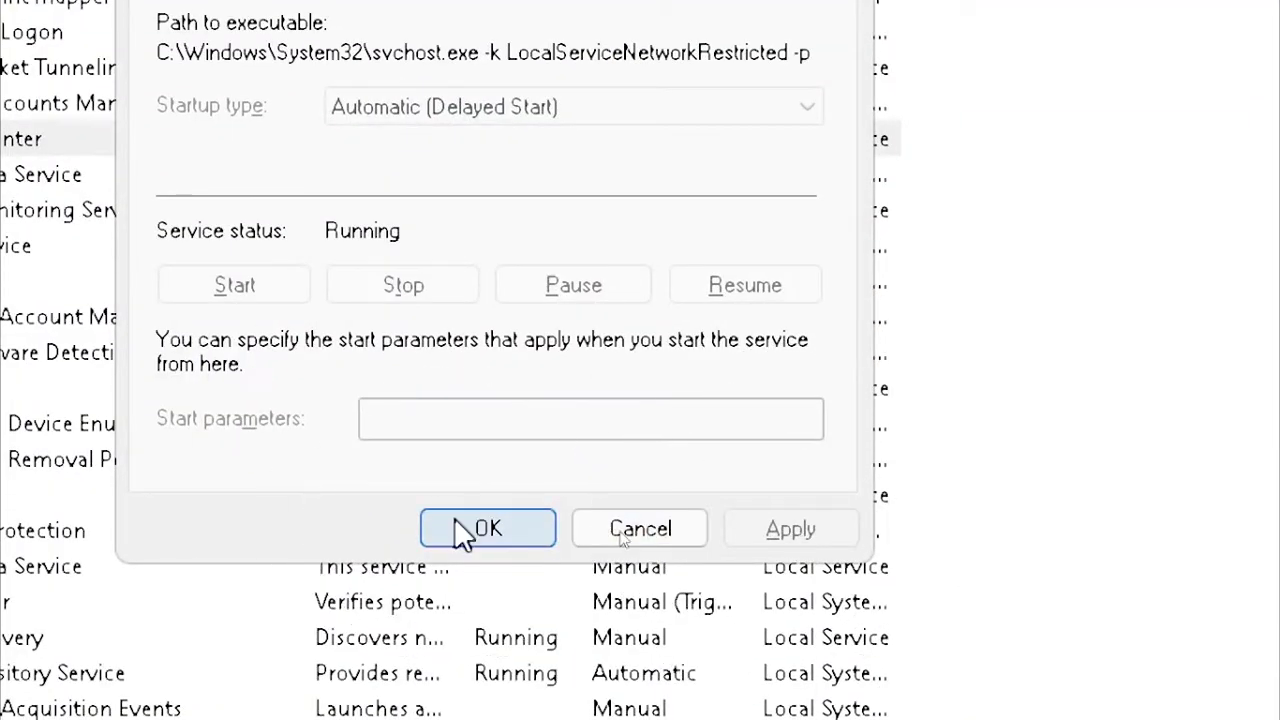
left_click(462, 528)
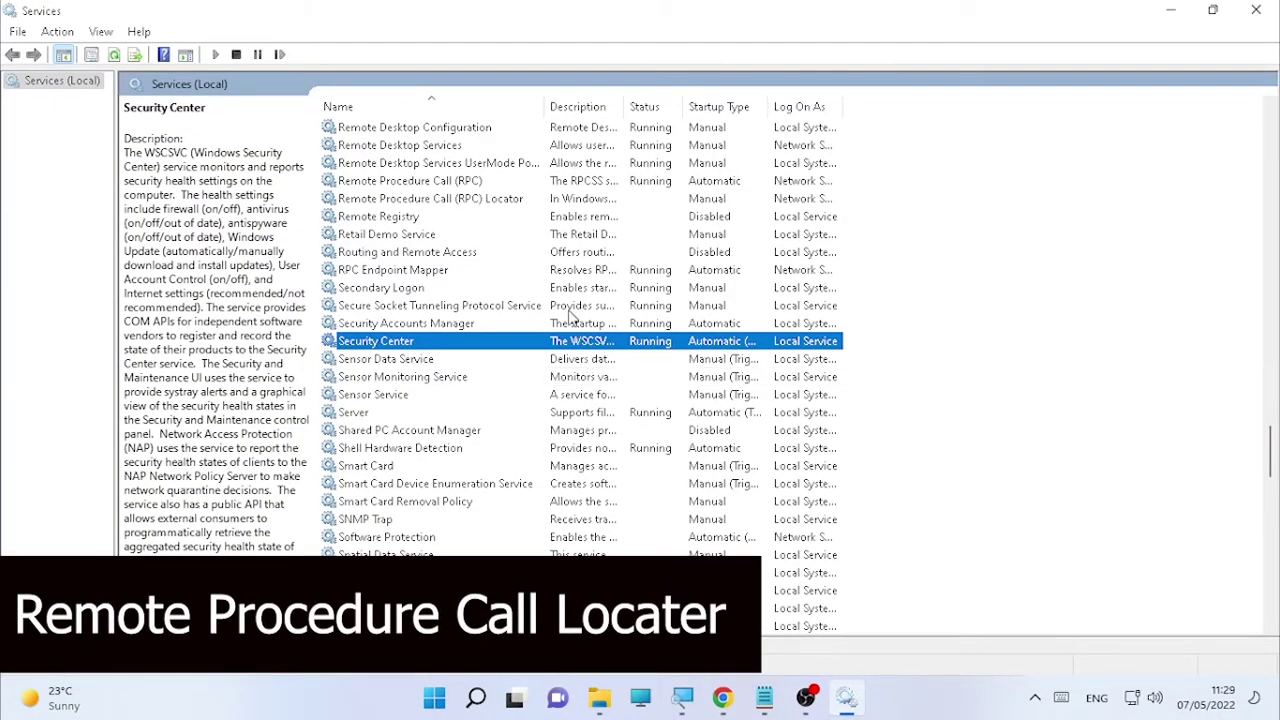
Locate the Remote Procedure Call (RPC) Locator service and open its properties
scroll(433, 315, "up", 2)
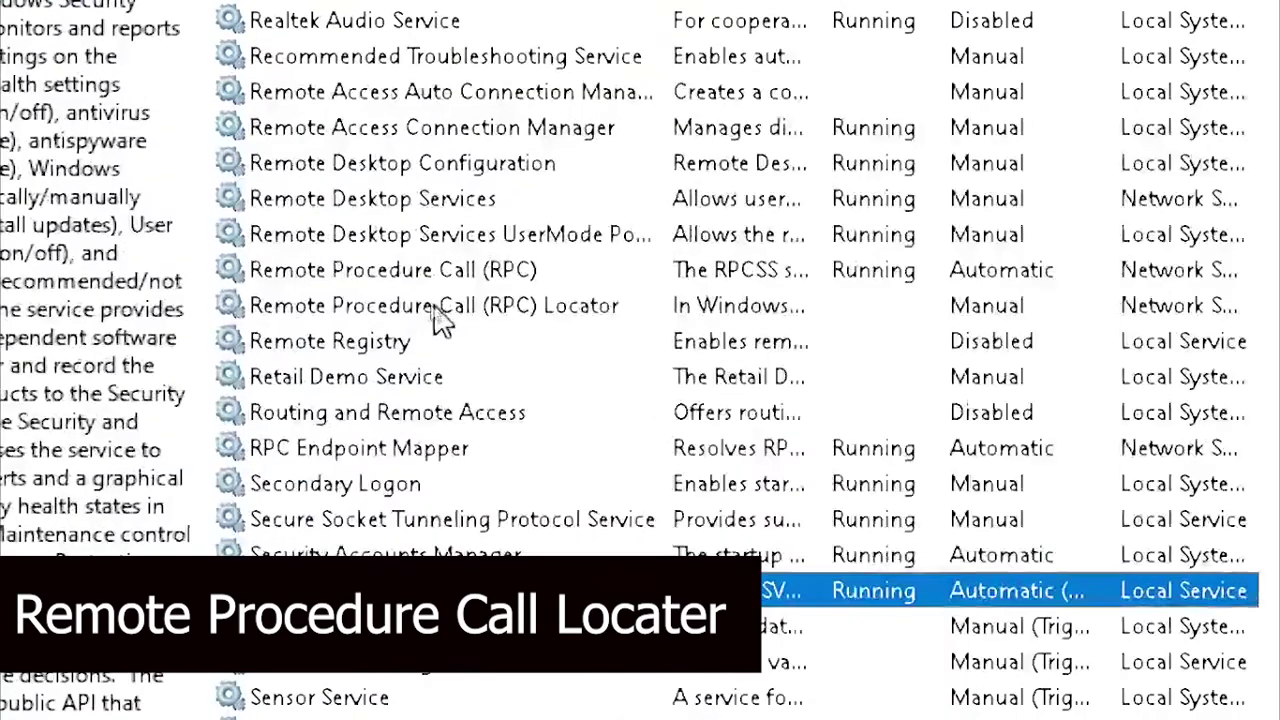
left_click(590, 320)
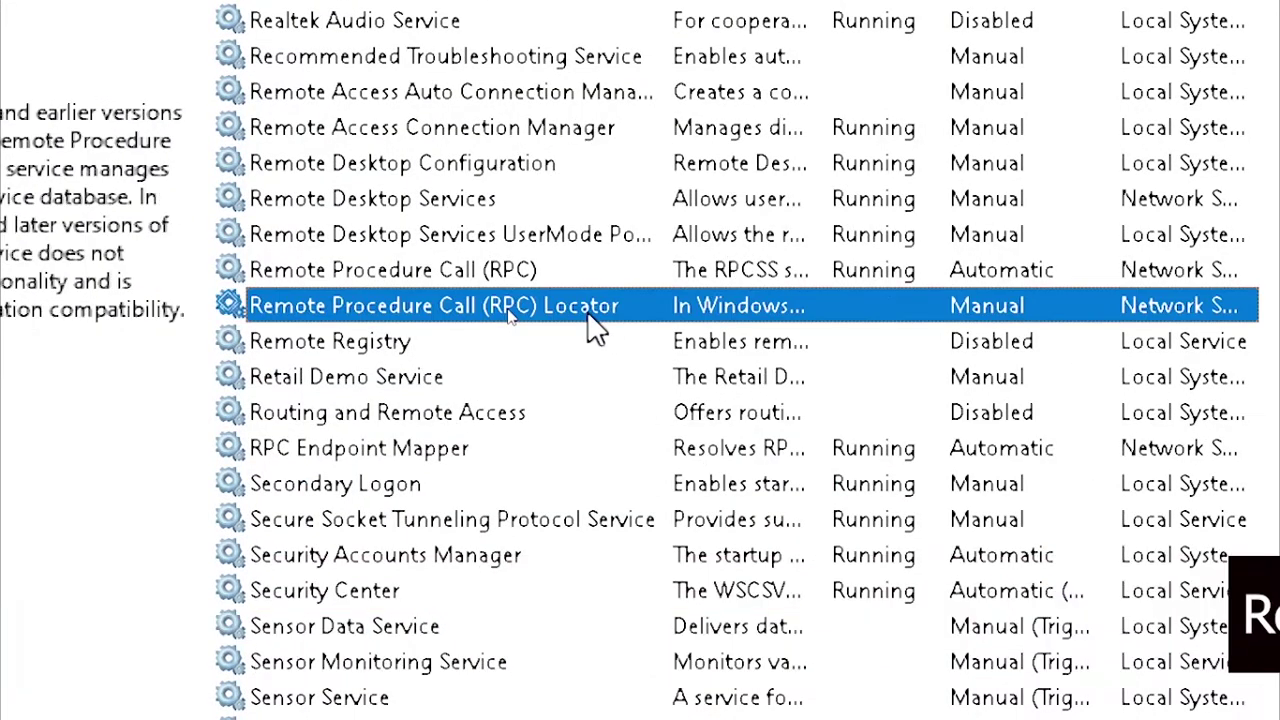
right_click(588, 318)
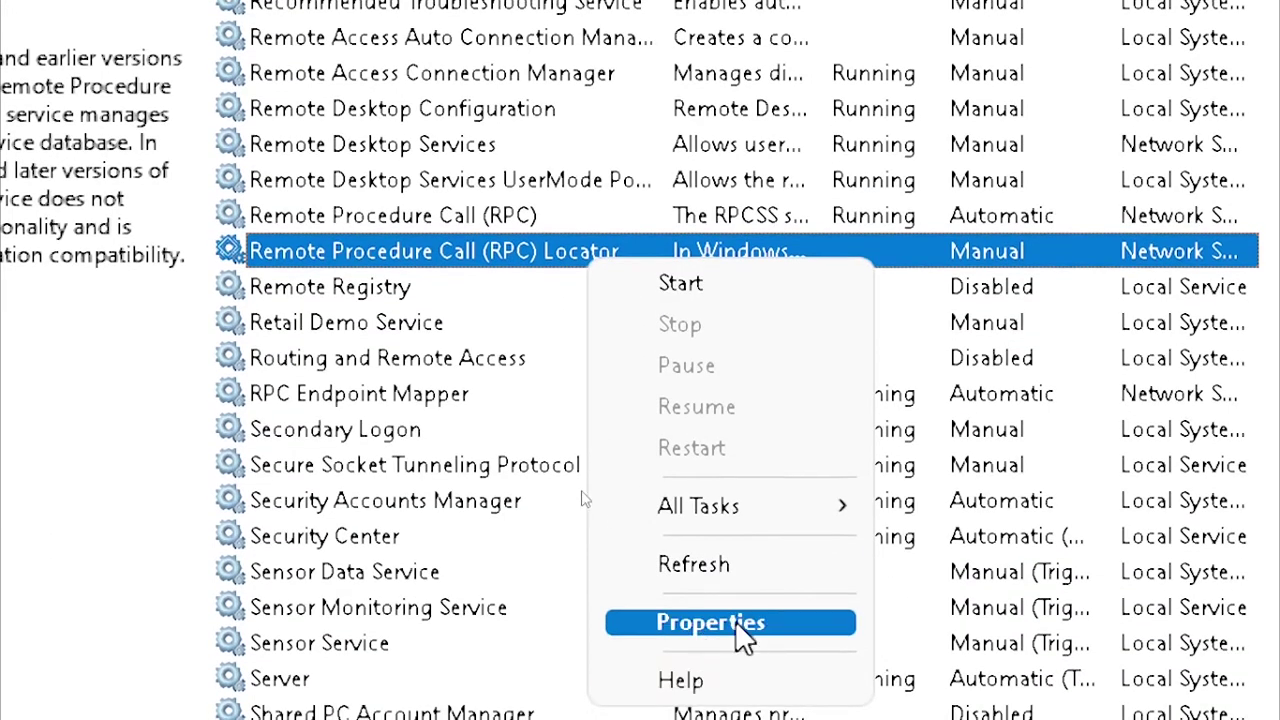
left_click(740, 630)
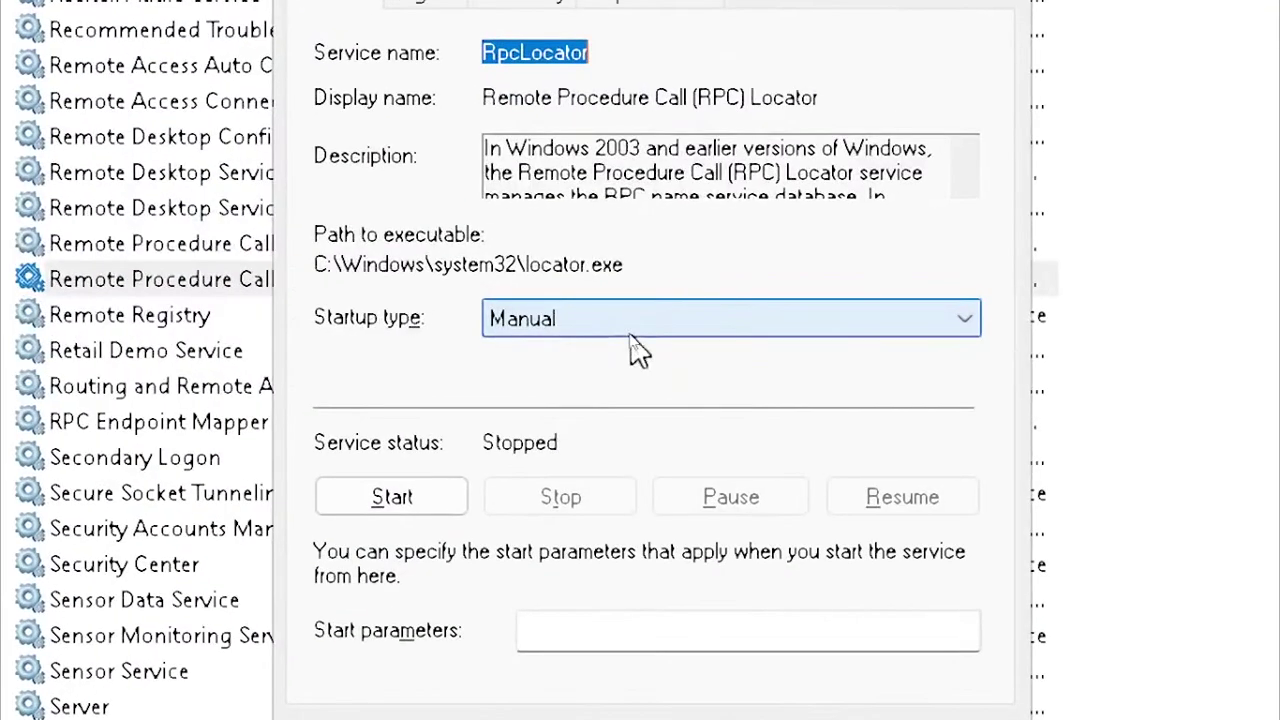
Set the startup type of the Remote Procedure Call (RPC) Locator service to Automatic, apply it and close its properties
left_click(760, 330)
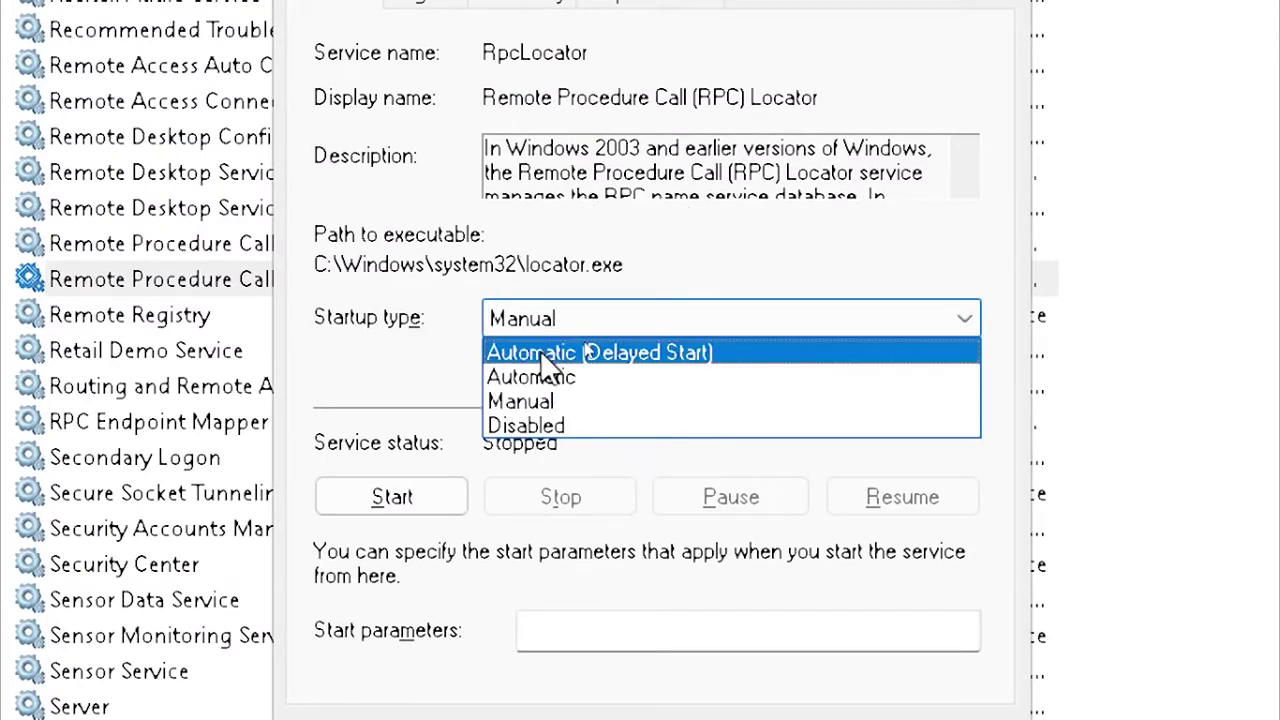
left_click(590, 380)
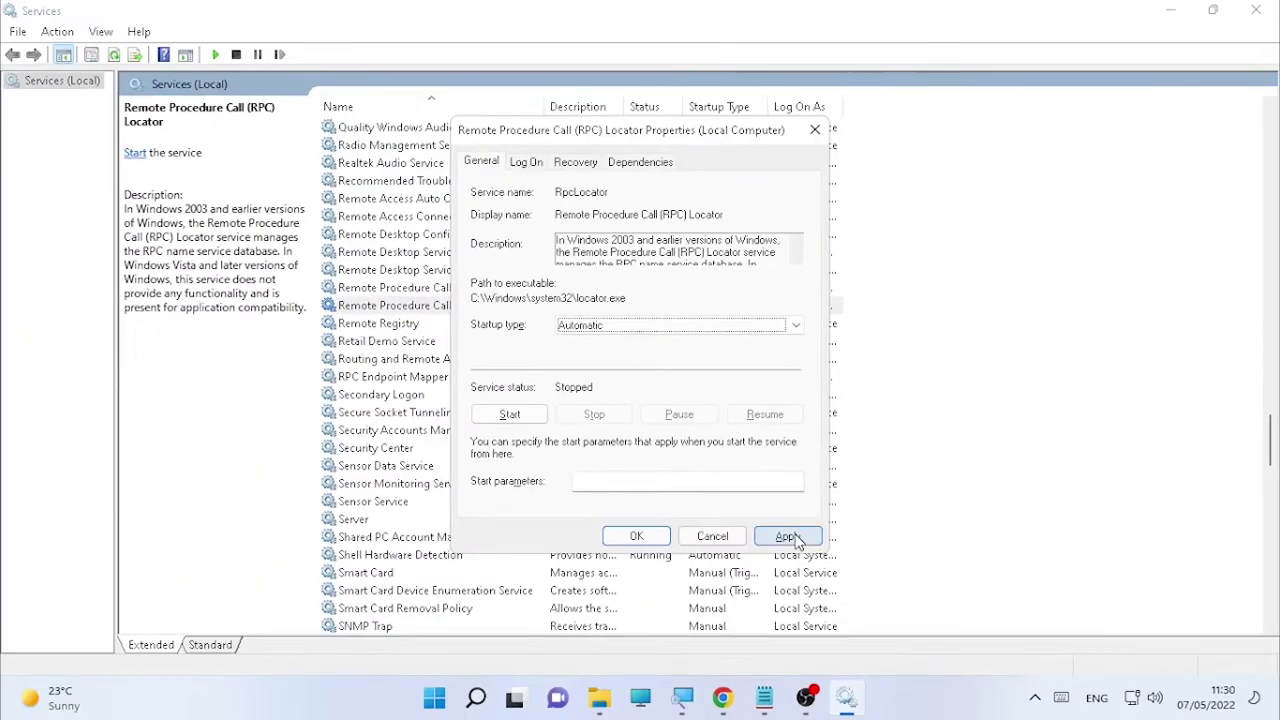
left_click(790, 537)
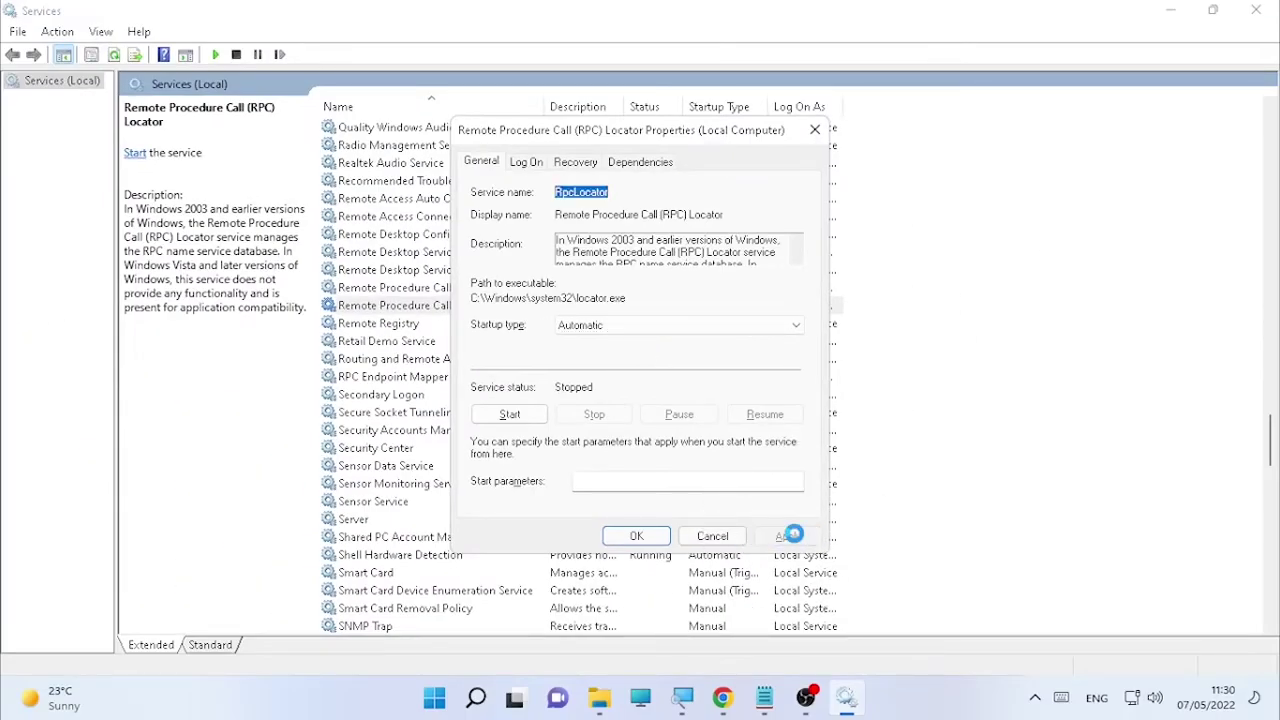
left_click(648, 538)
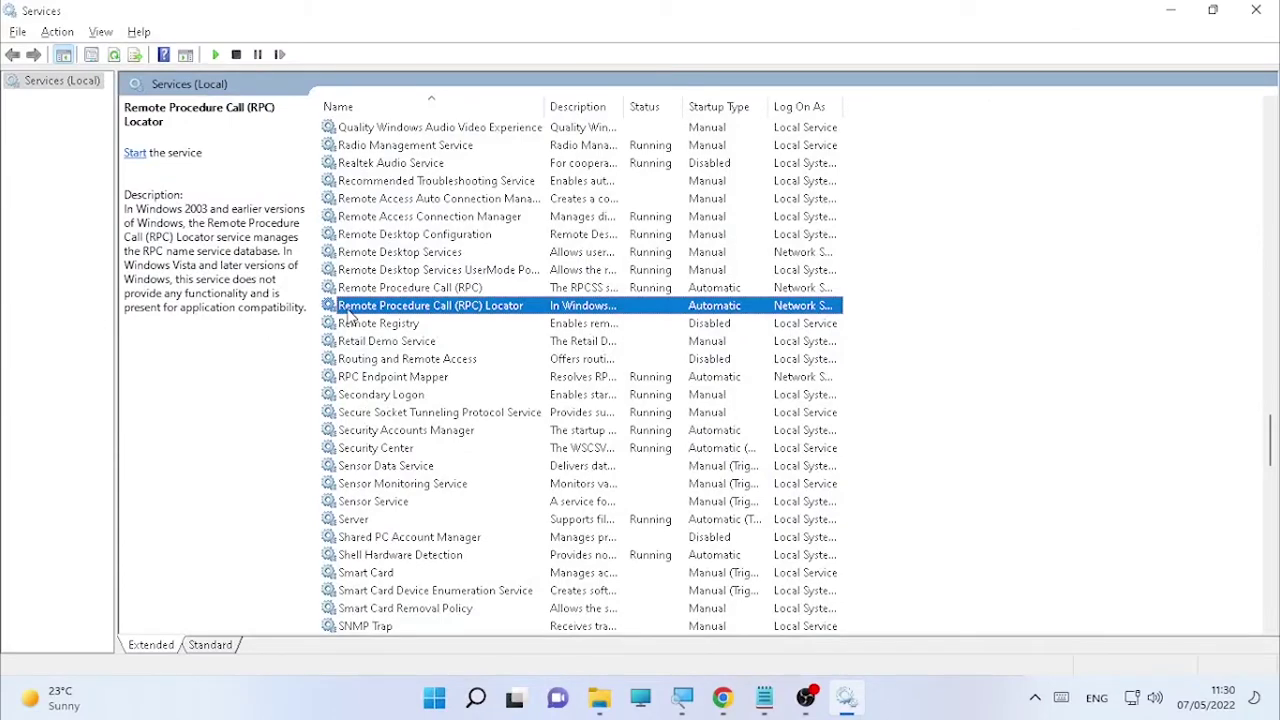
Locate the Windows Management Instrumentation service in the services list and open its properties
scroll(428, 360, "down", 18)
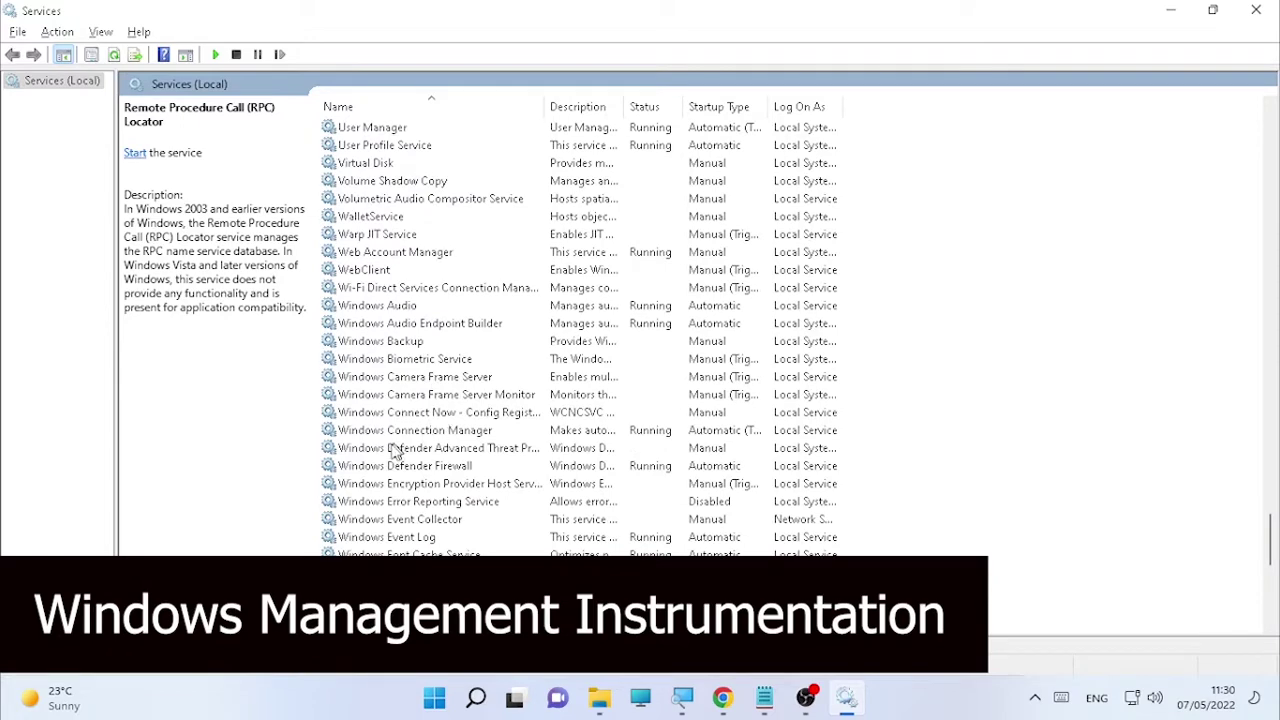
scroll(424, 482, "down", 2)
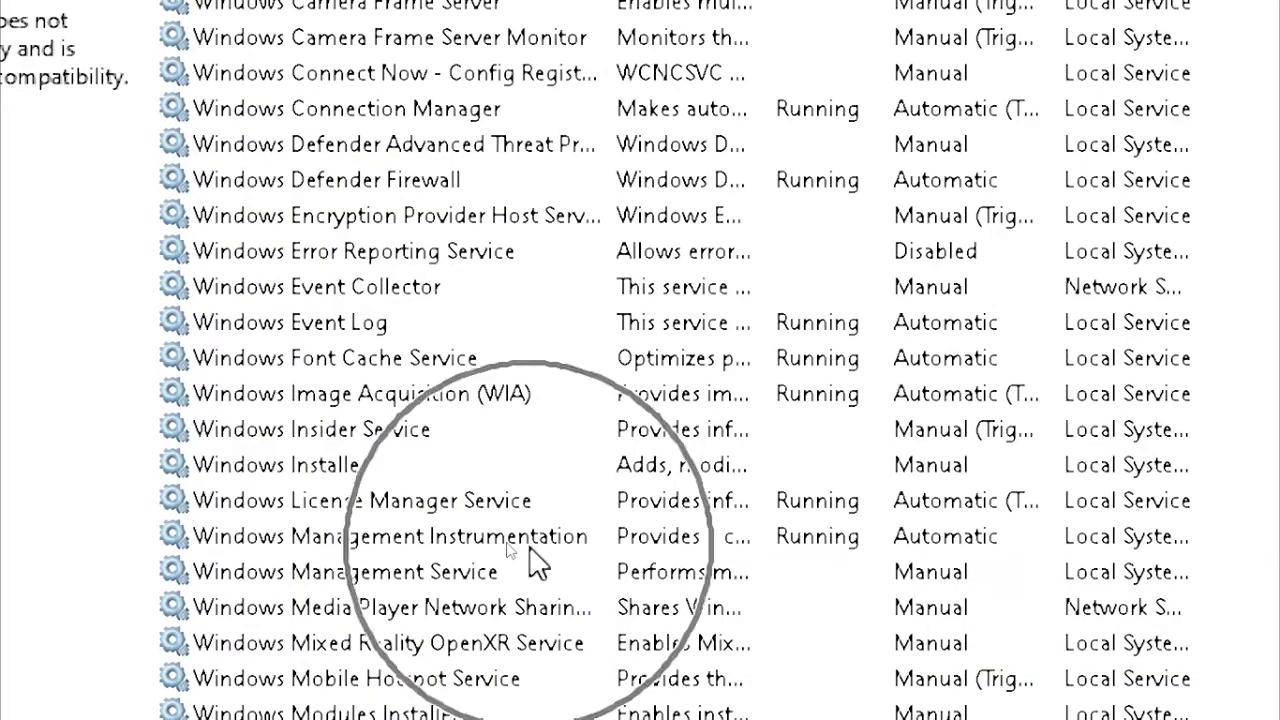
left_click(460, 538)
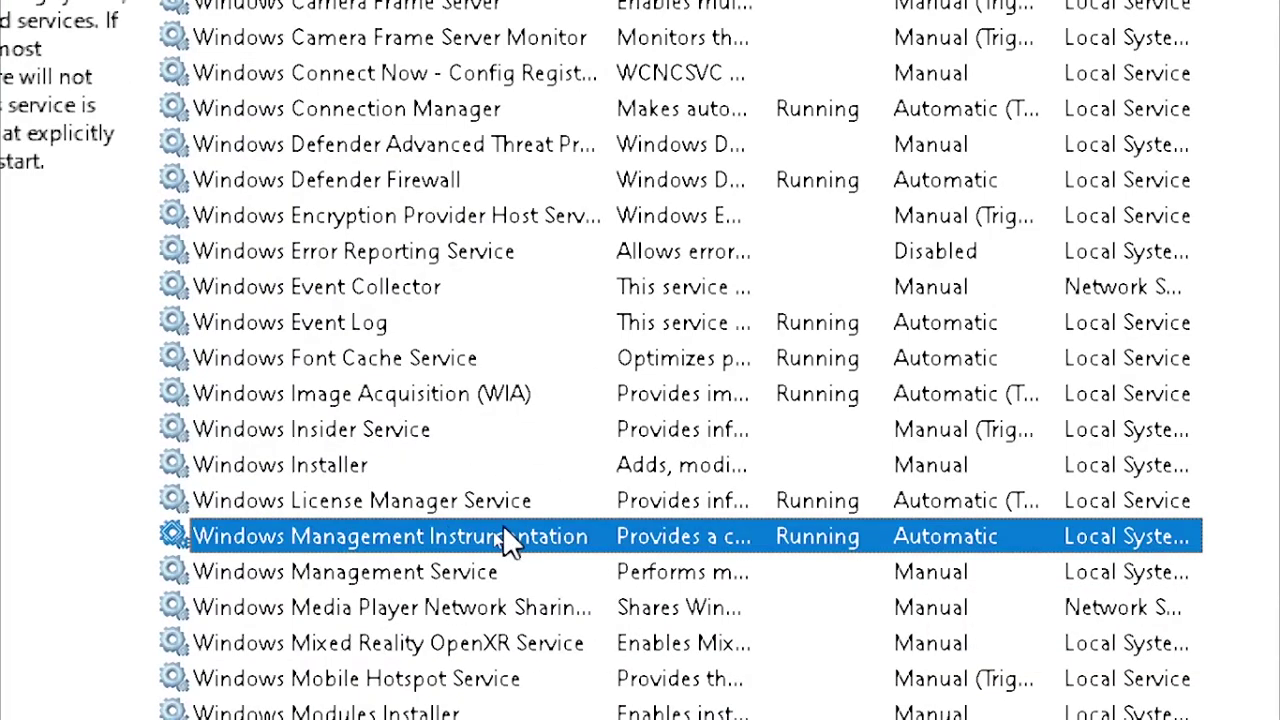
right_click(507, 540)
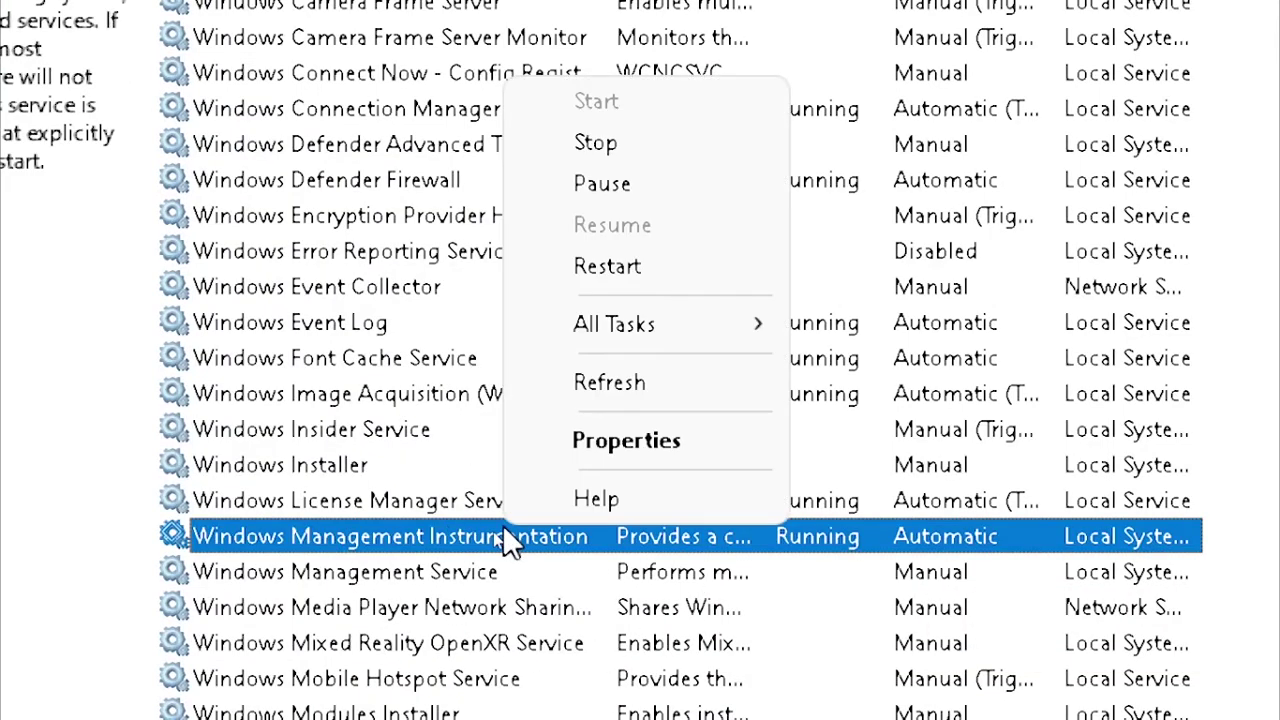
left_click(623, 445)
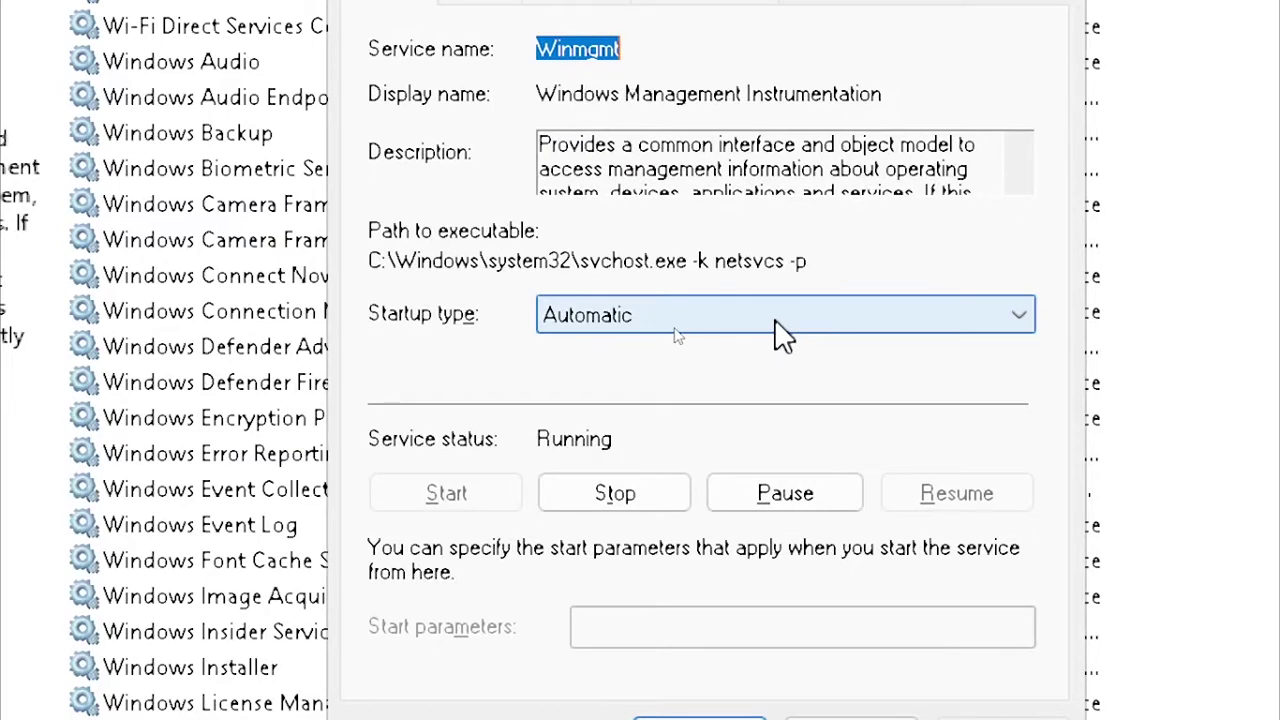
Set the Windows Management Instrumentation service's startup type to Automatic, apply and accept it, and close the Services window
left_click(951, 325)
left_click(567, 376)
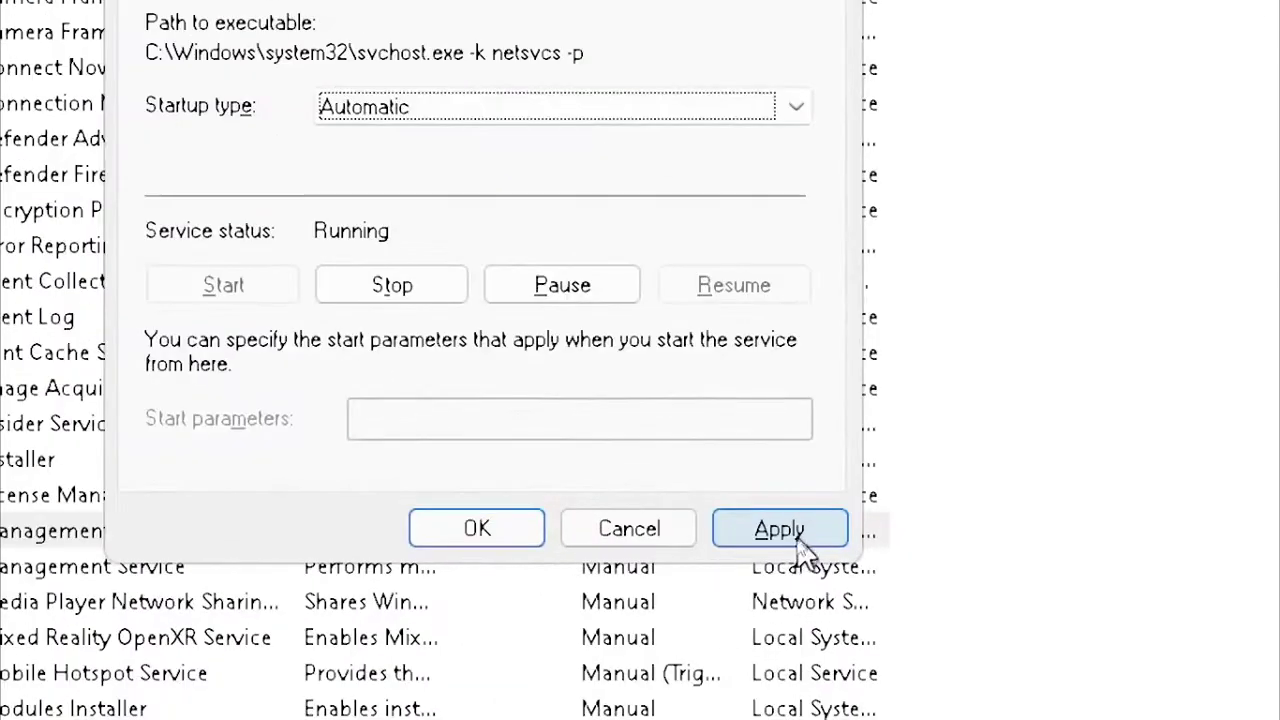
left_click(802, 546)
left_click(493, 524)
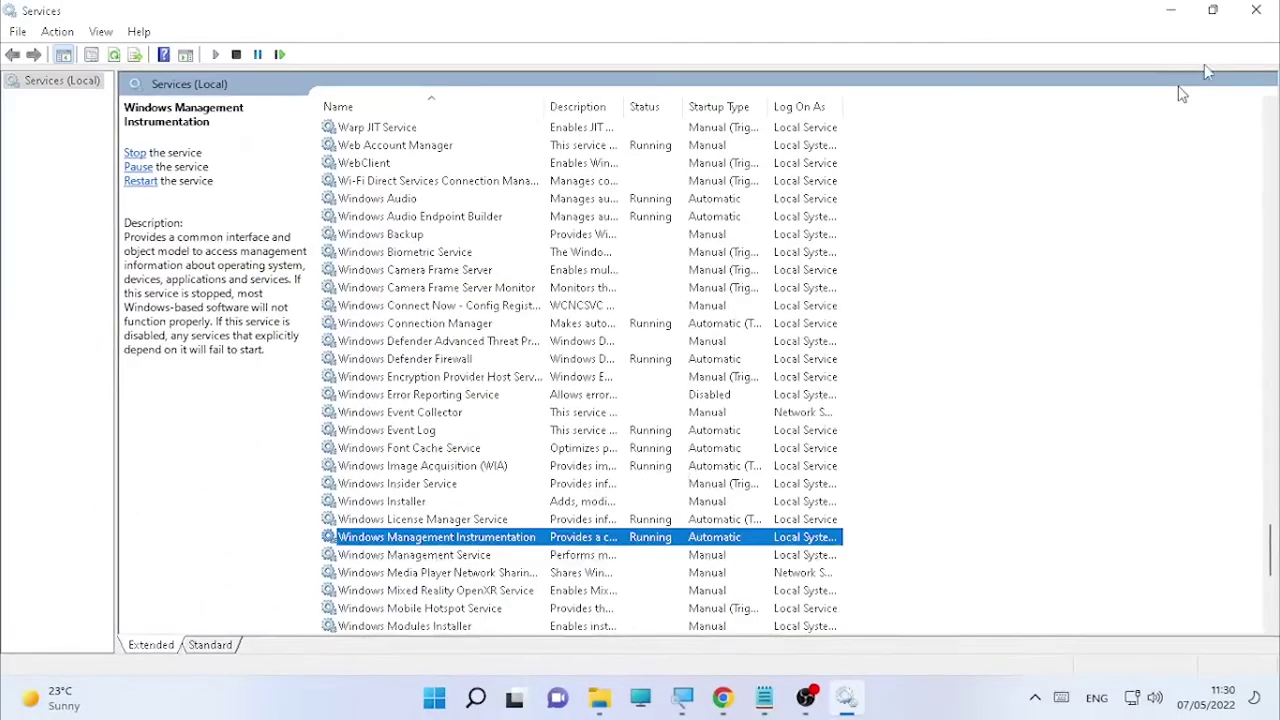
left_click(1256, 10)
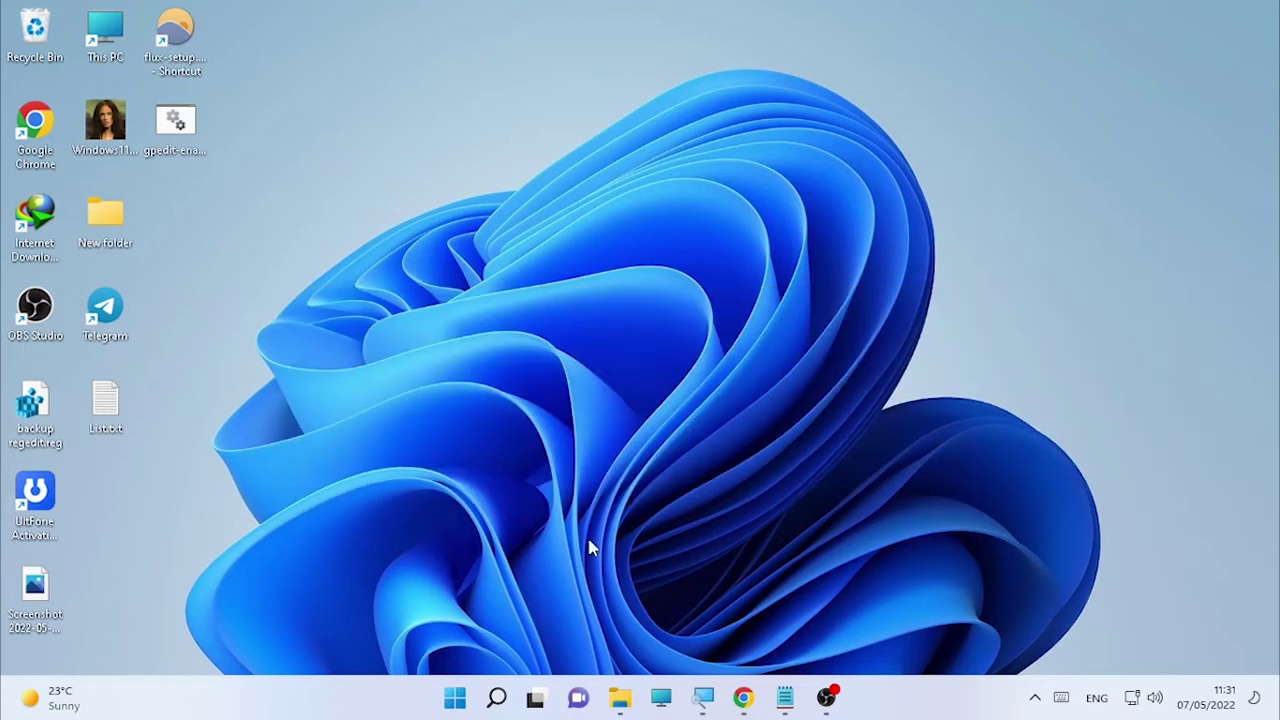
Search Windows for "services" and run the Services app as administrator
mouse_move(502, 709)
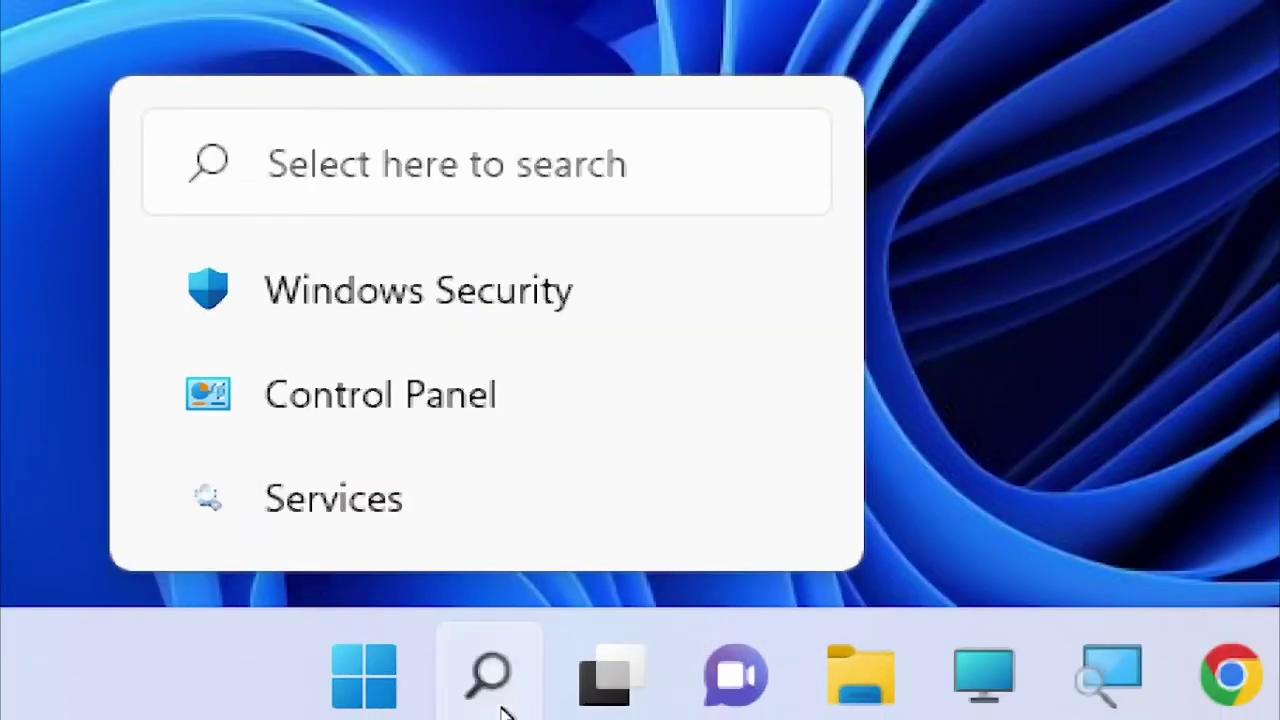
left_click(499, 702)
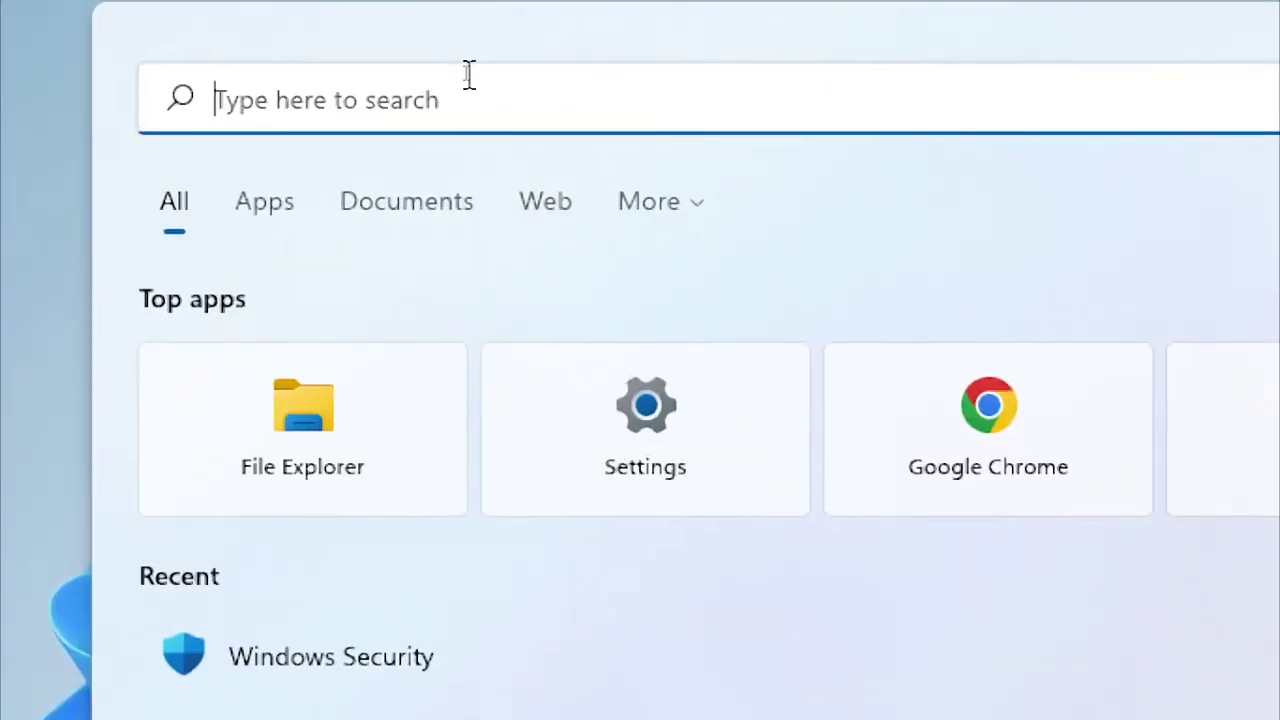
type("service")
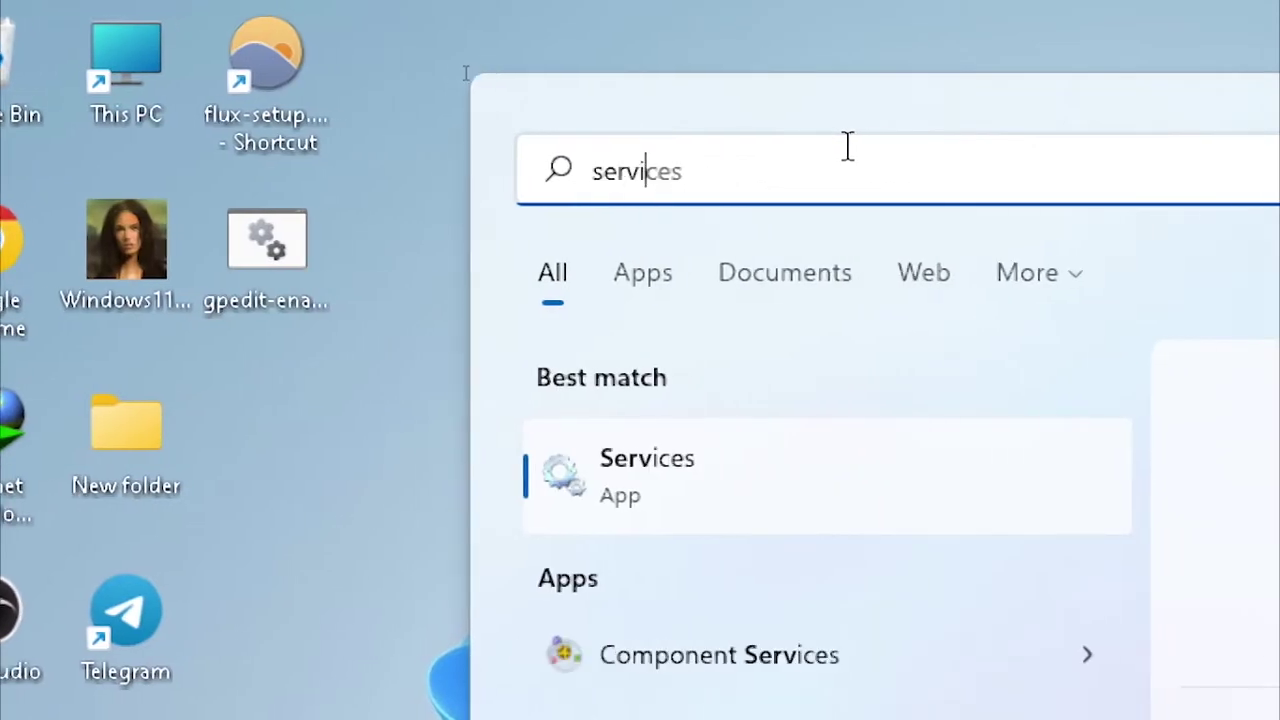
type("s")
right_click(766, 516)
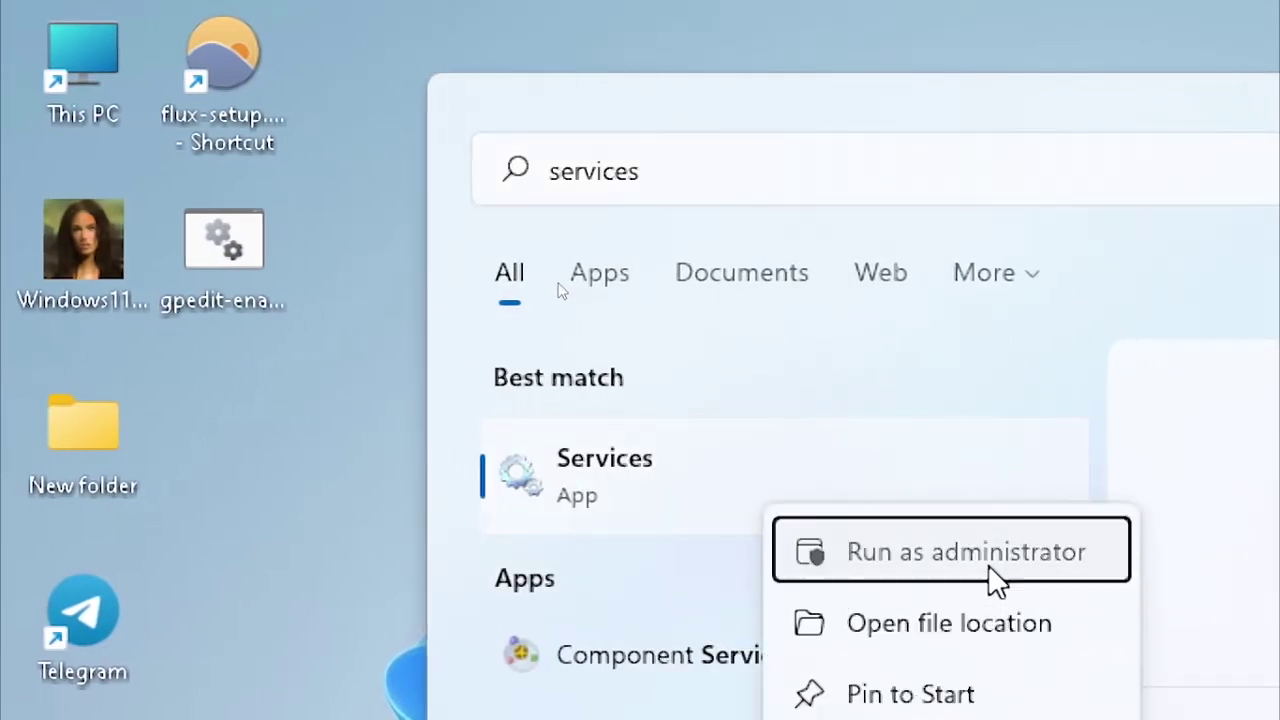
left_click(992, 582)
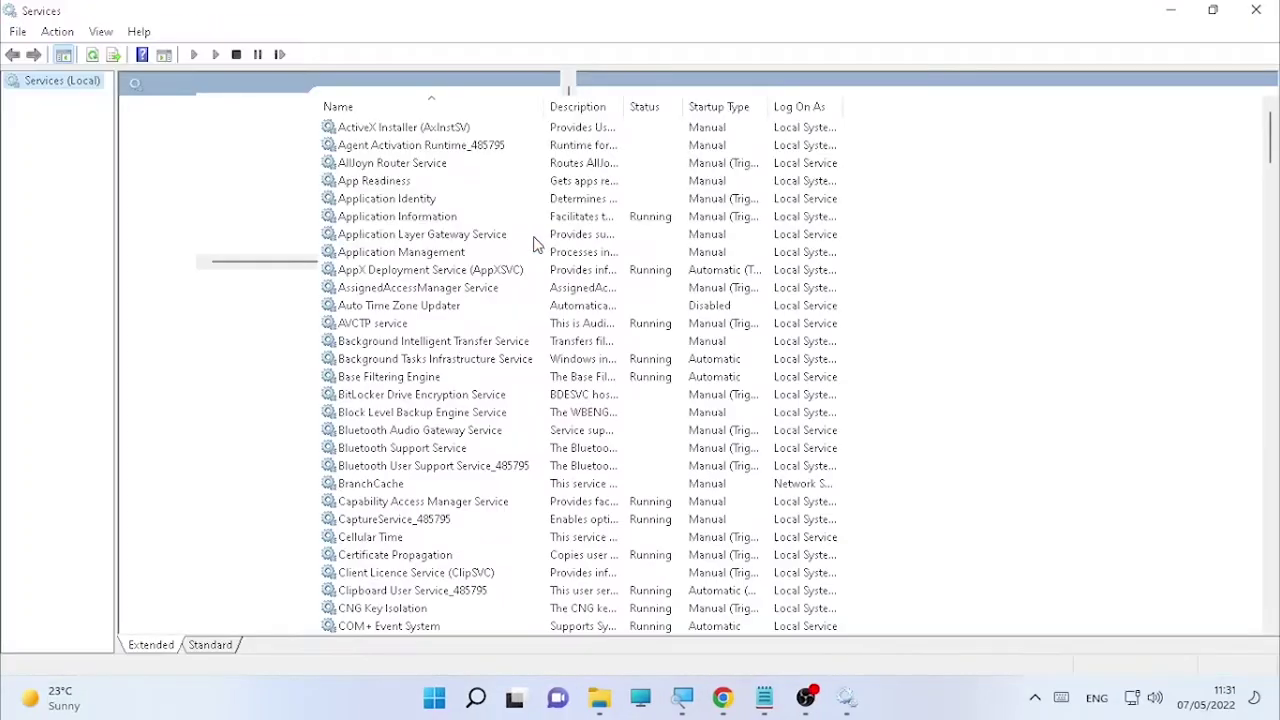
Locate and select the Security Center service in the services list
scroll(428, 228, "down", 3)
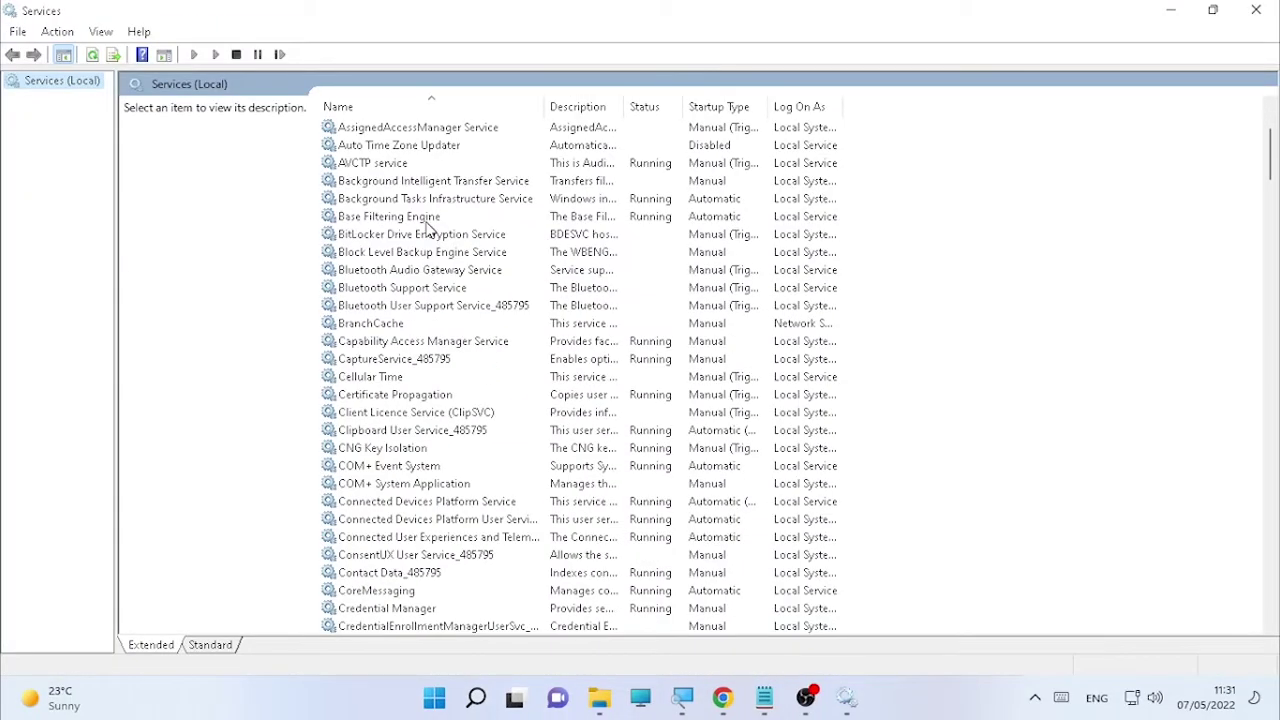
scroll(441, 295, "down", 4)
left_click(441, 306)
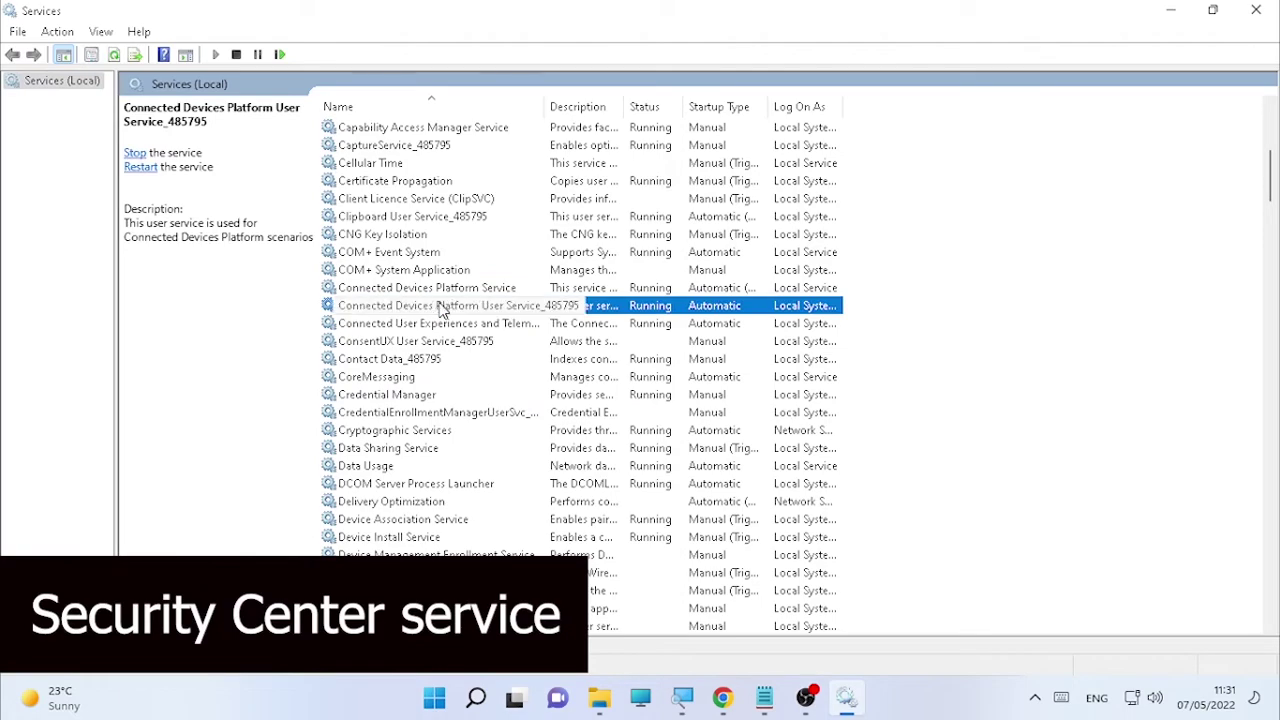
key("s")
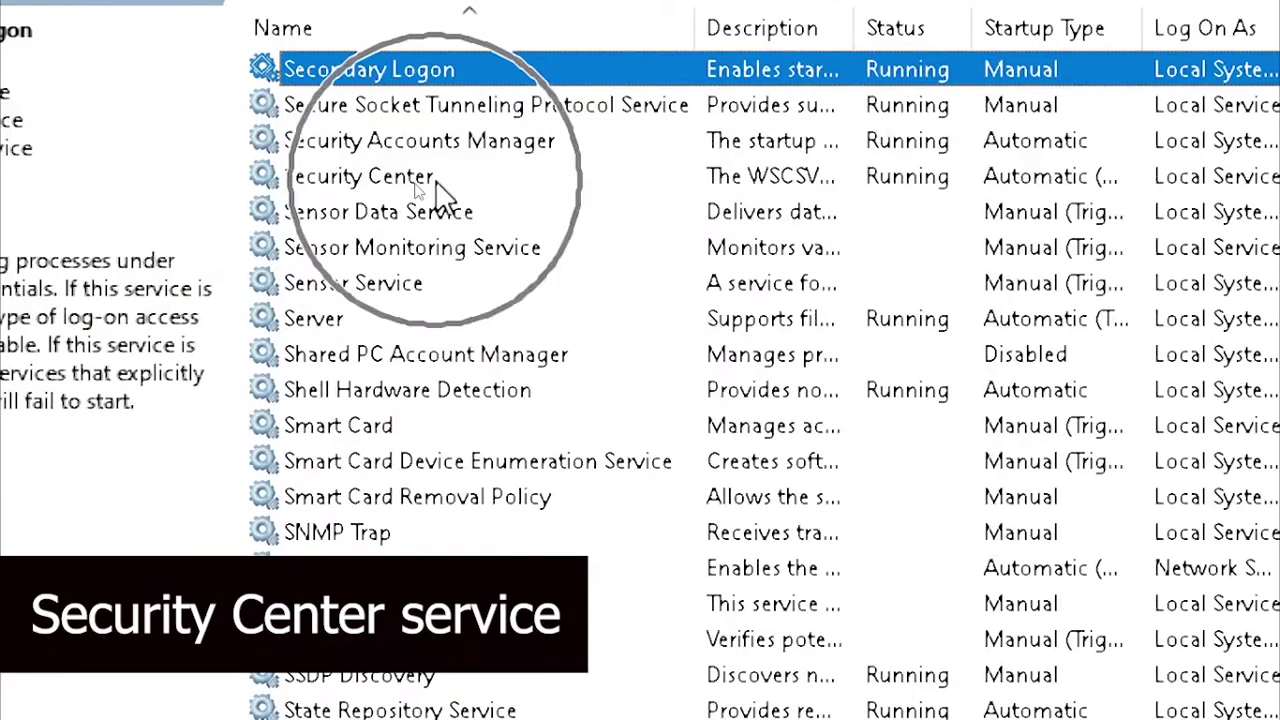
left_click(414, 181)
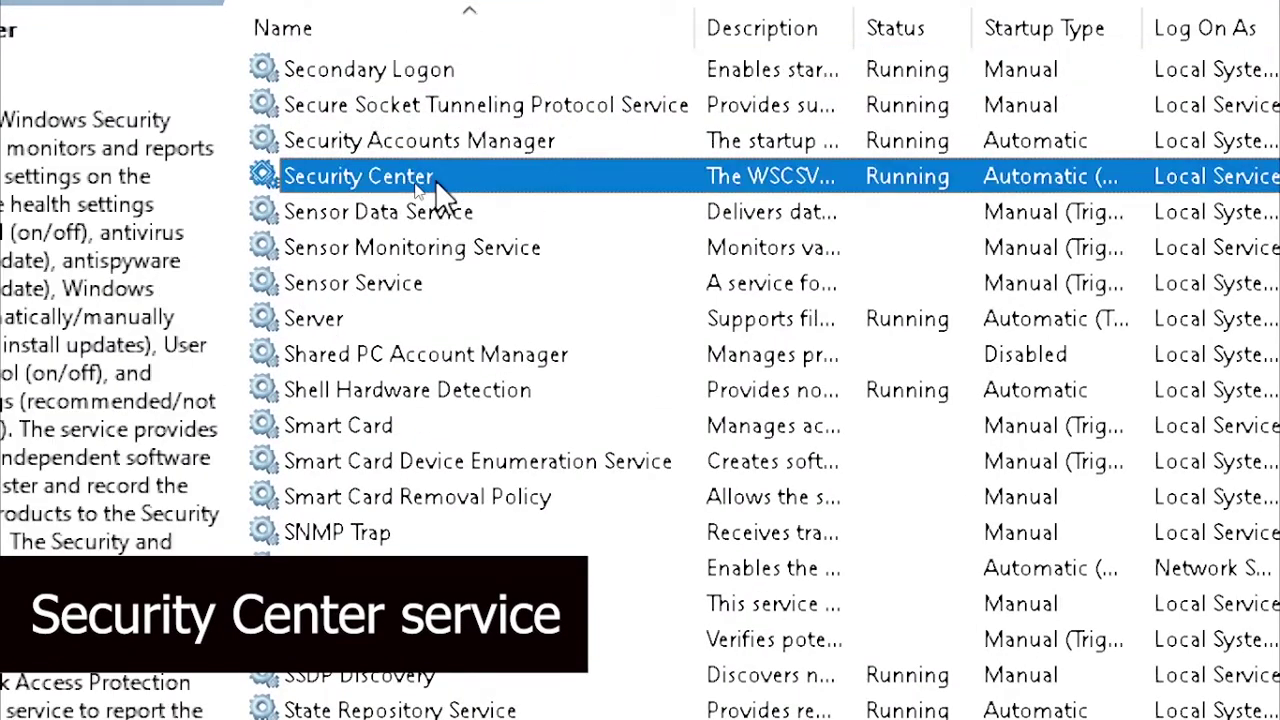
Open the Security Center service's properties, check its Log On account settings and accept the dialog
right_click(508, 177)
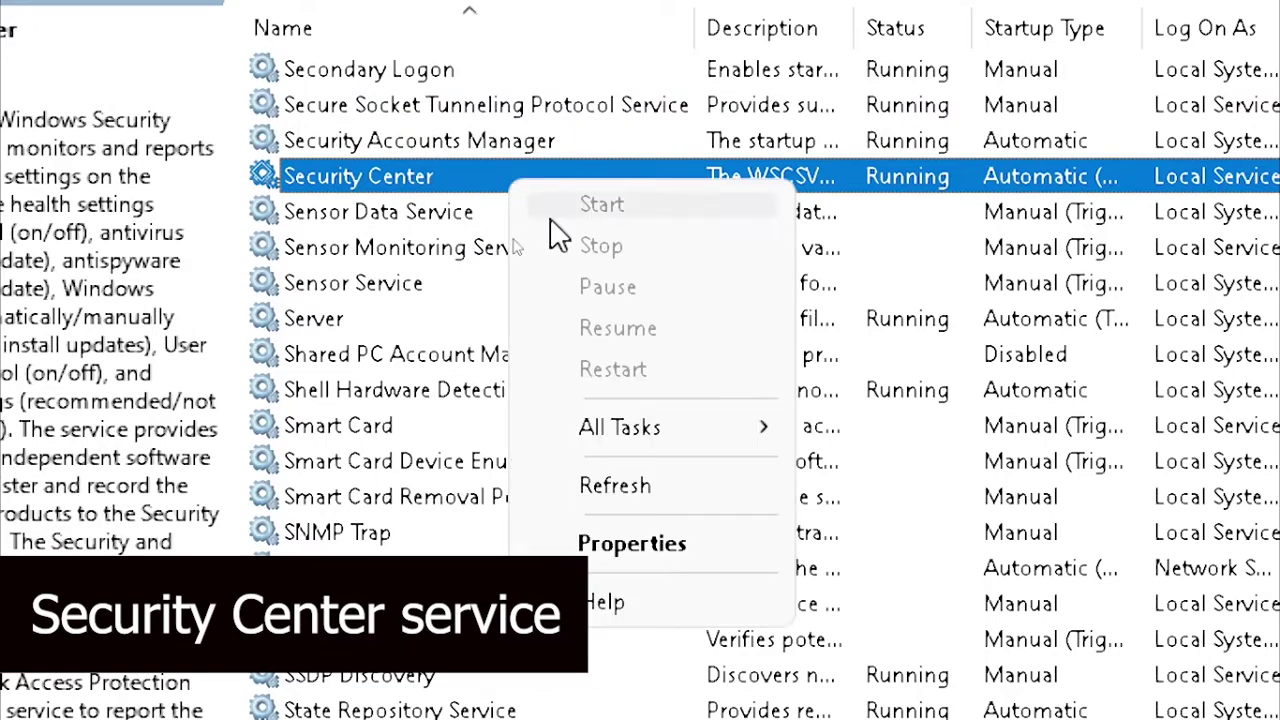
left_click(738, 565)
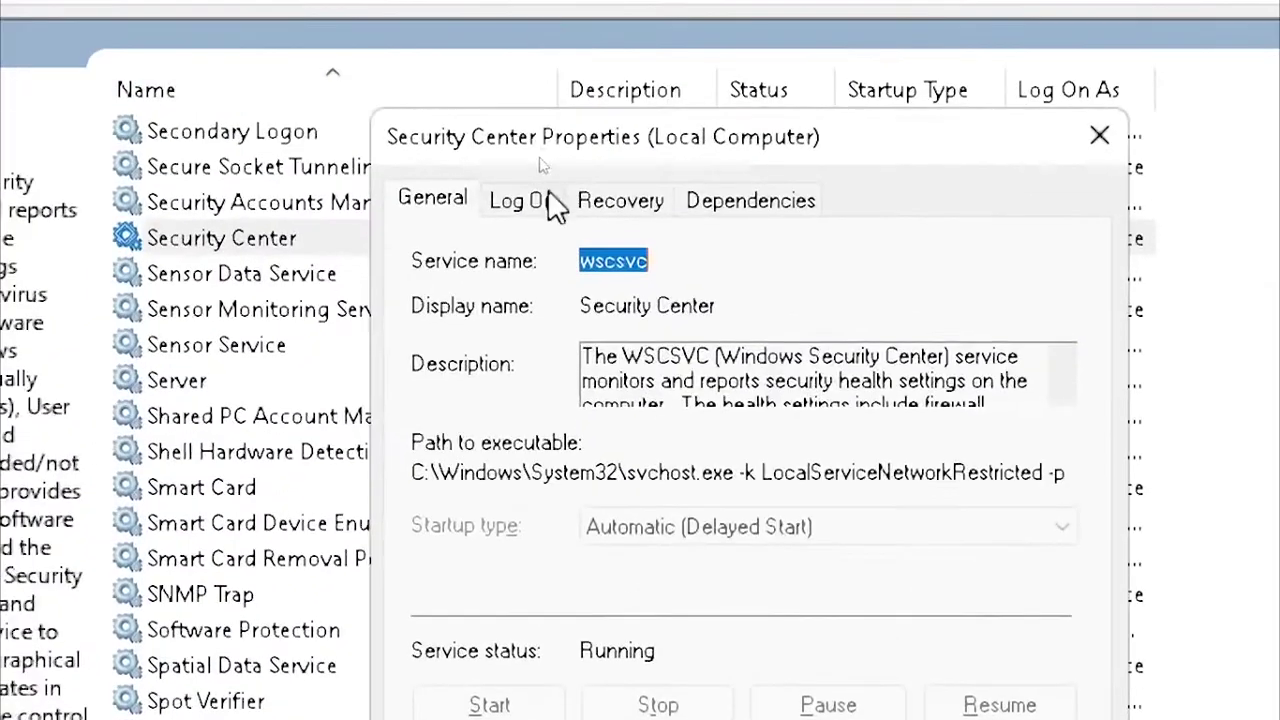
left_click(520, 212)
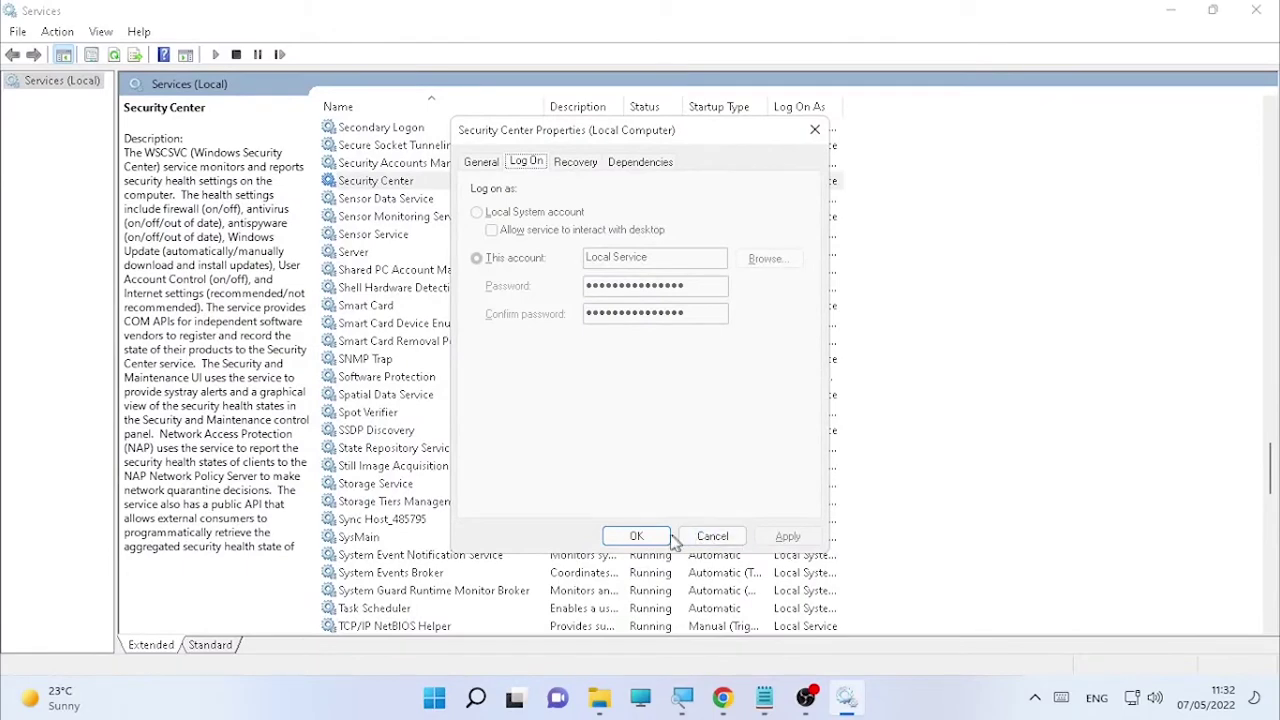
left_click(650, 537)
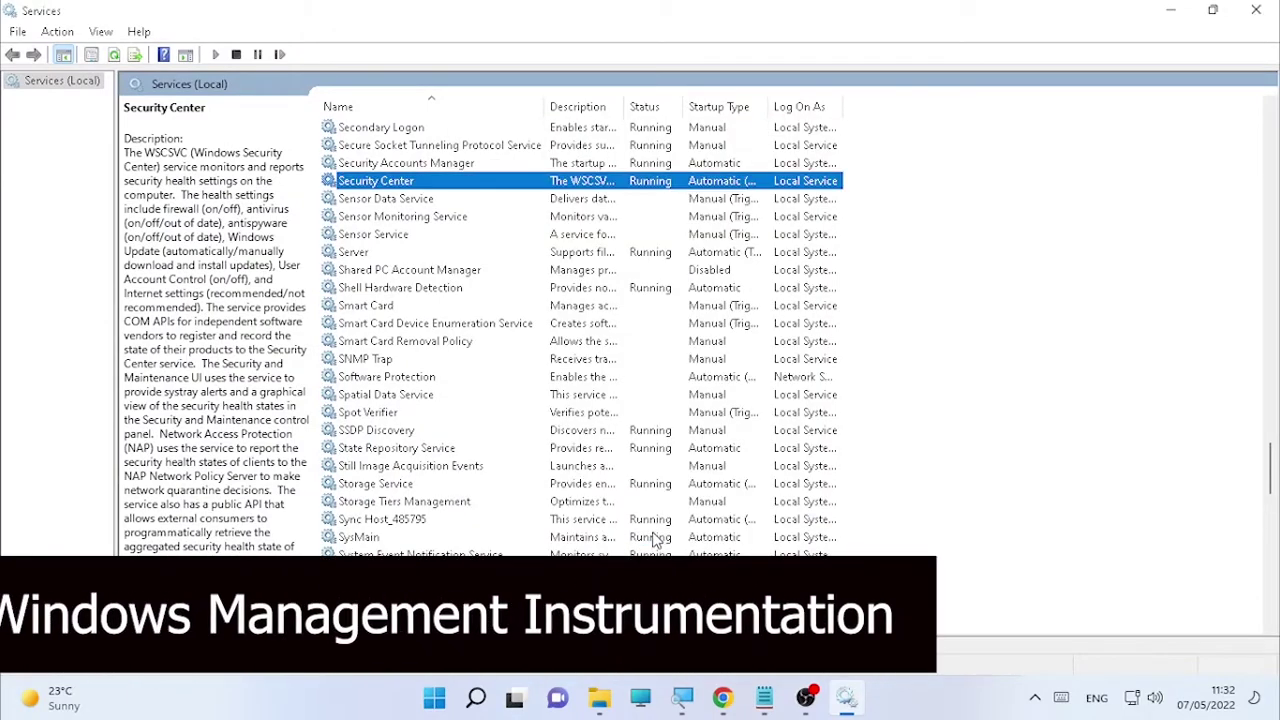
Find the Windows Management Instrumentation service further down the services list and bring up its properties
scroll(650, 490, "down", 5)
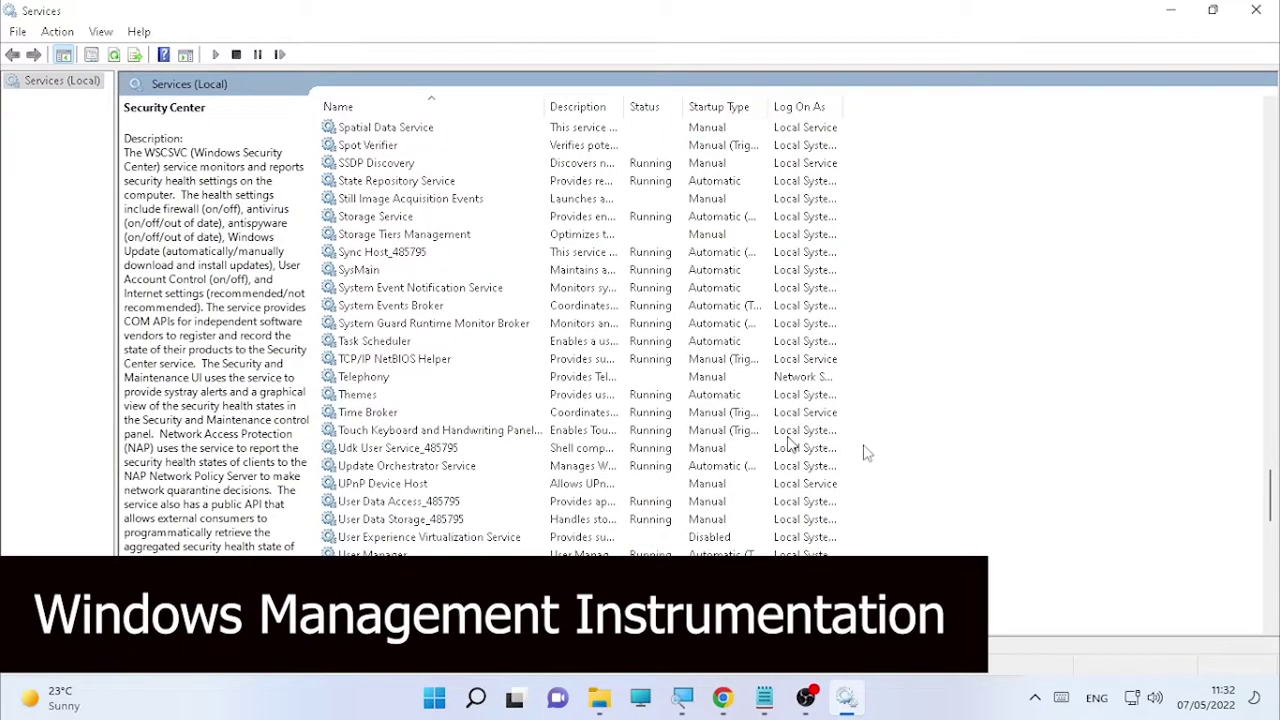
scroll(690, 478, "down", 3)
scroll(480, 560, "down", 6)
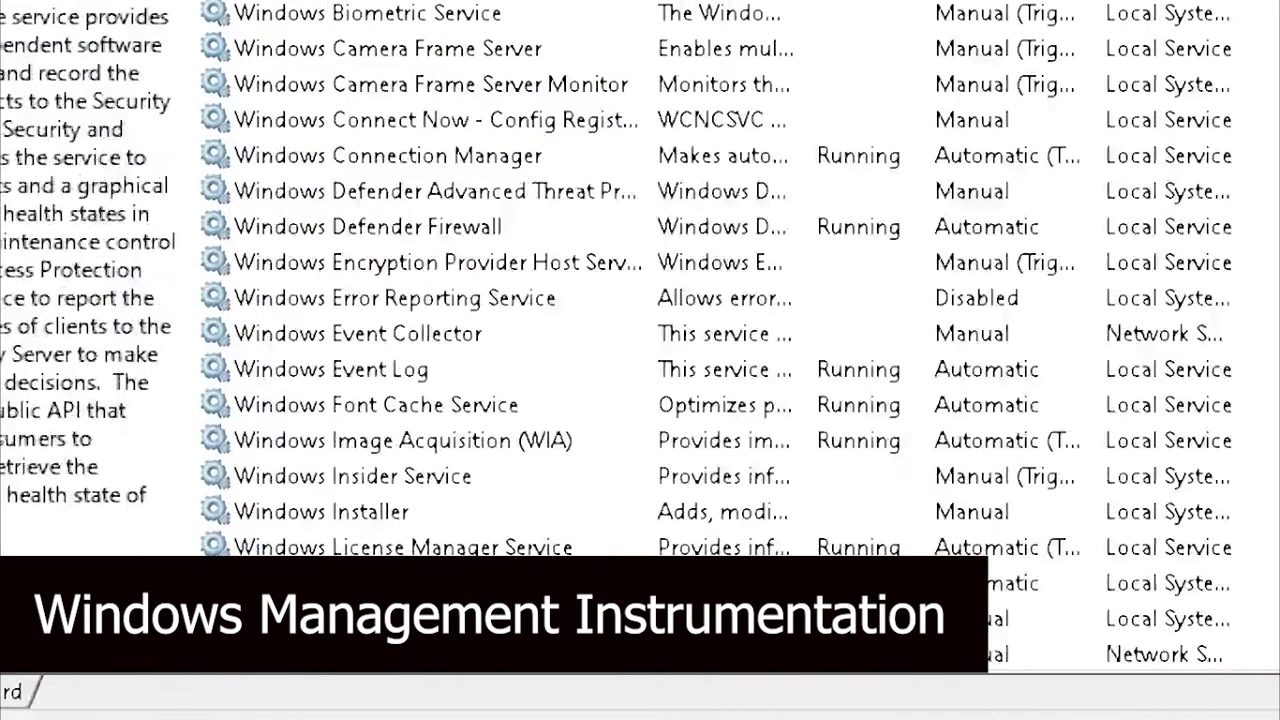
left_click(420, 601)
right_click(555, 580)
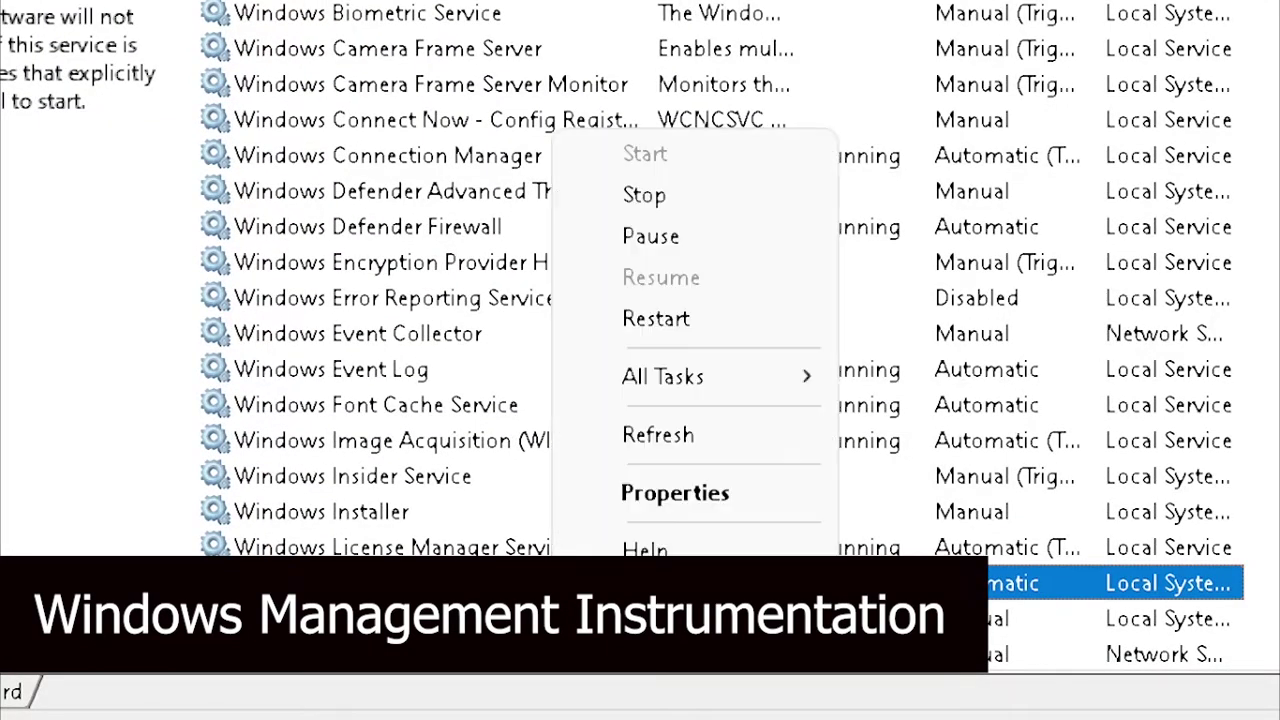
left_click(670, 493)
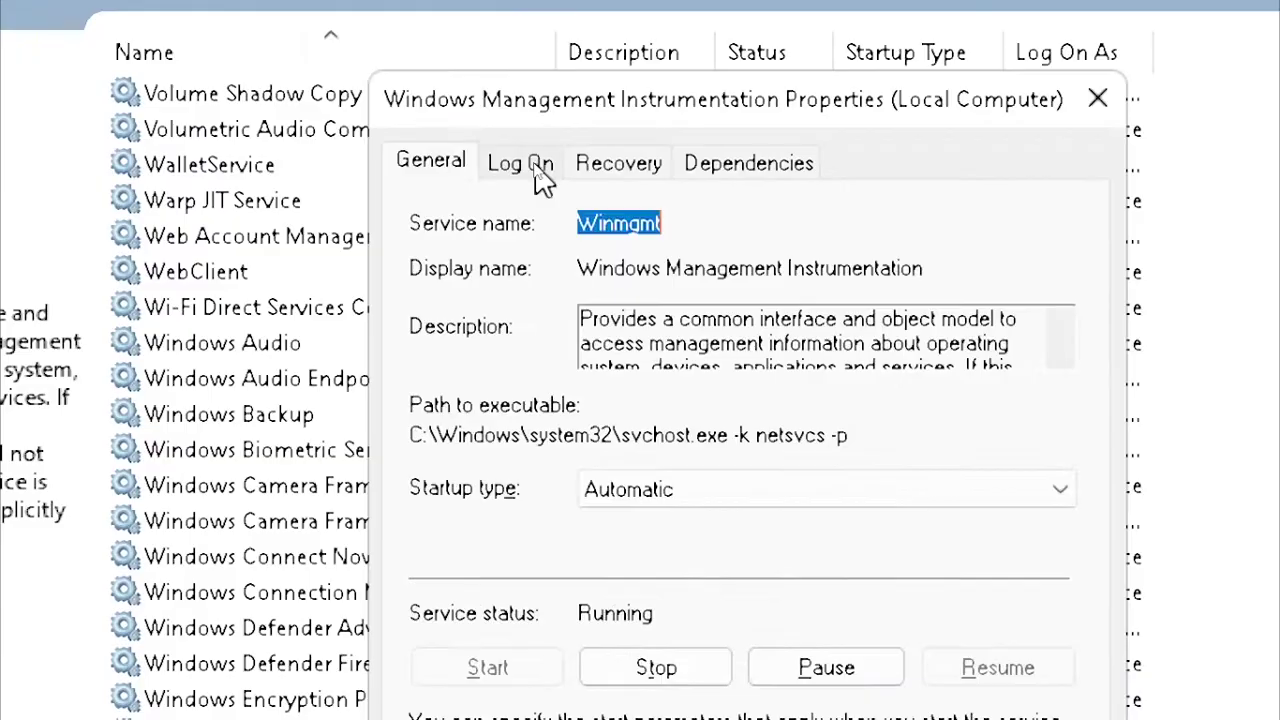
Set the Windows Management Instrumentation service to log on with This account, finding and choosing LOCAL SERVICE through the advanced user search
left_click(529, 167)
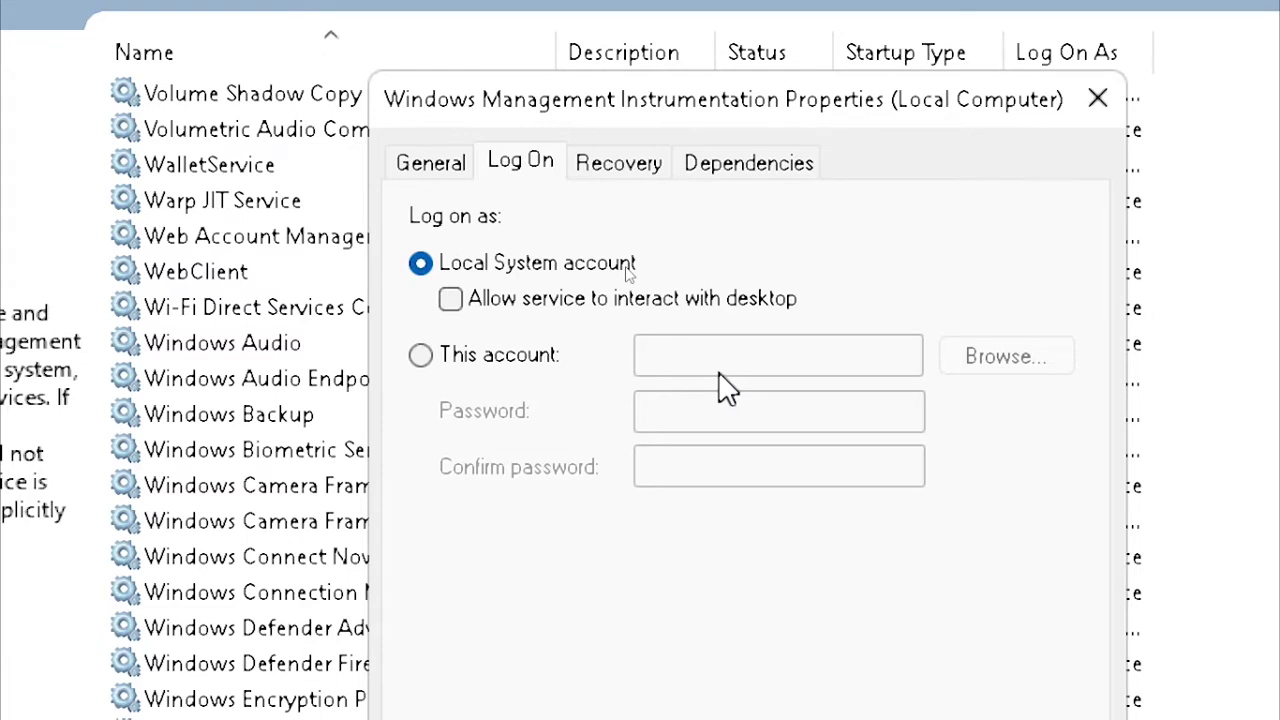
left_click(414, 354)
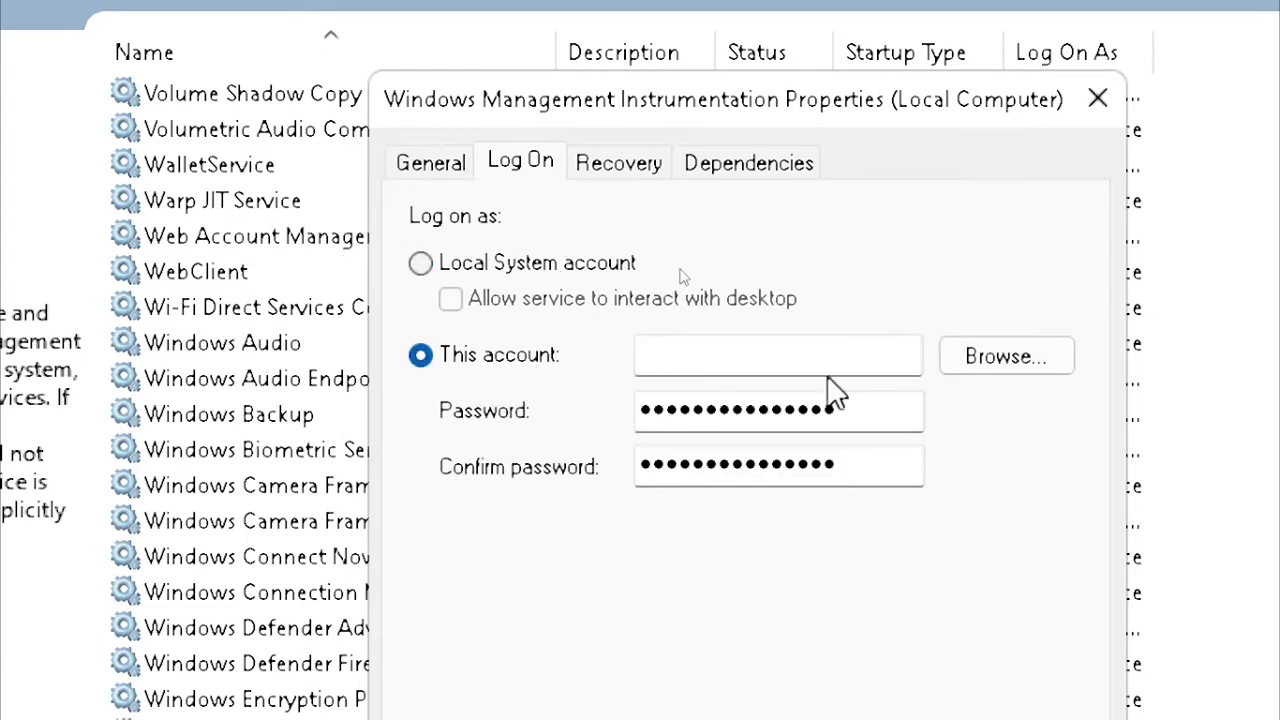
left_click(975, 372)
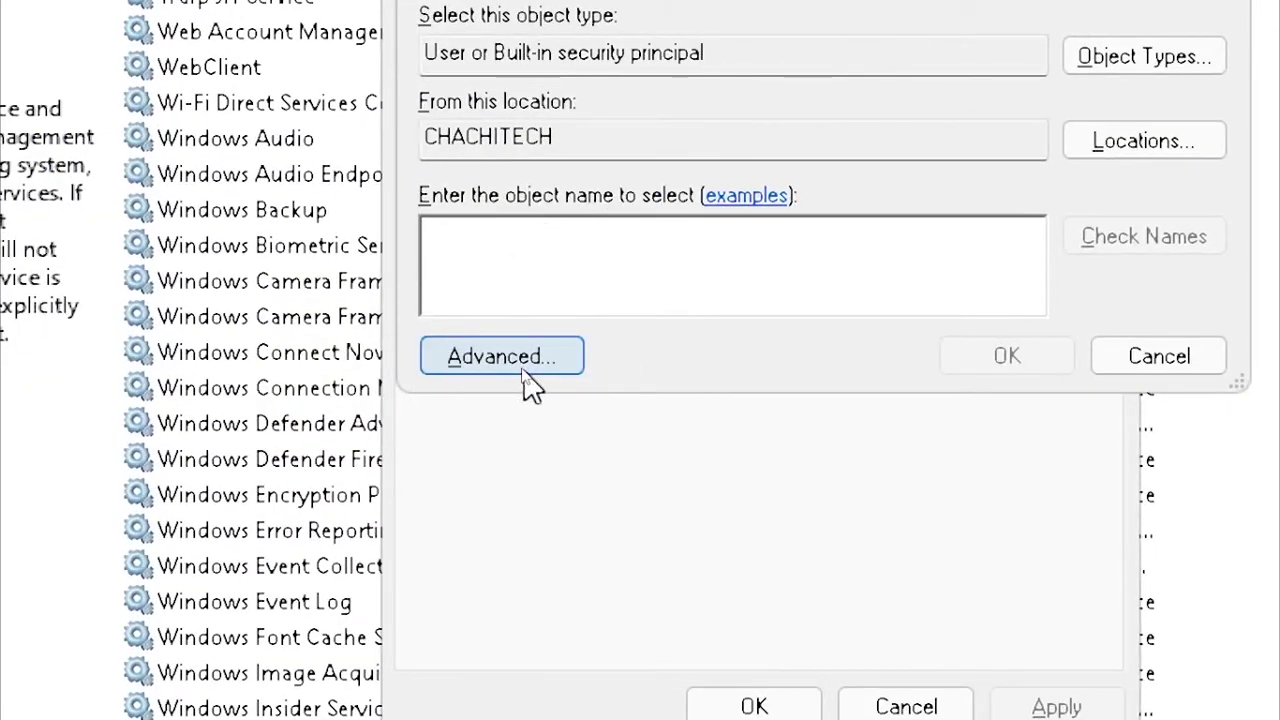
left_click(524, 374)
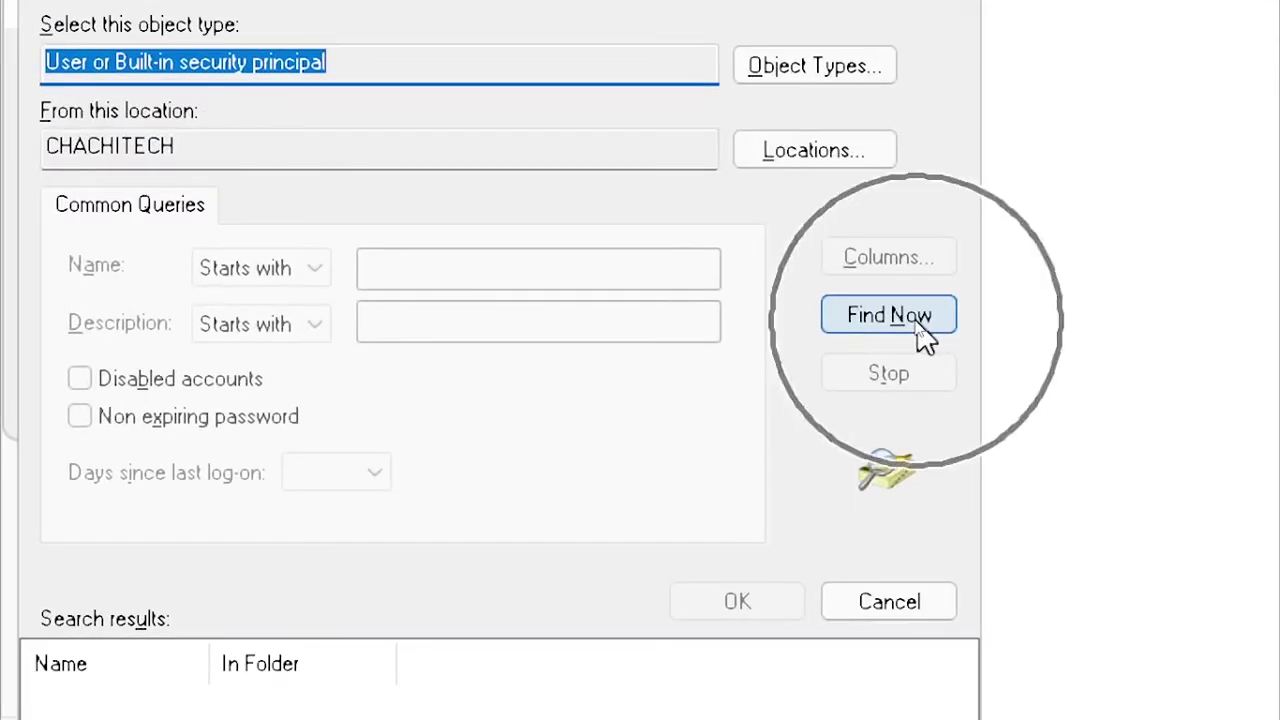
left_click(912, 322)
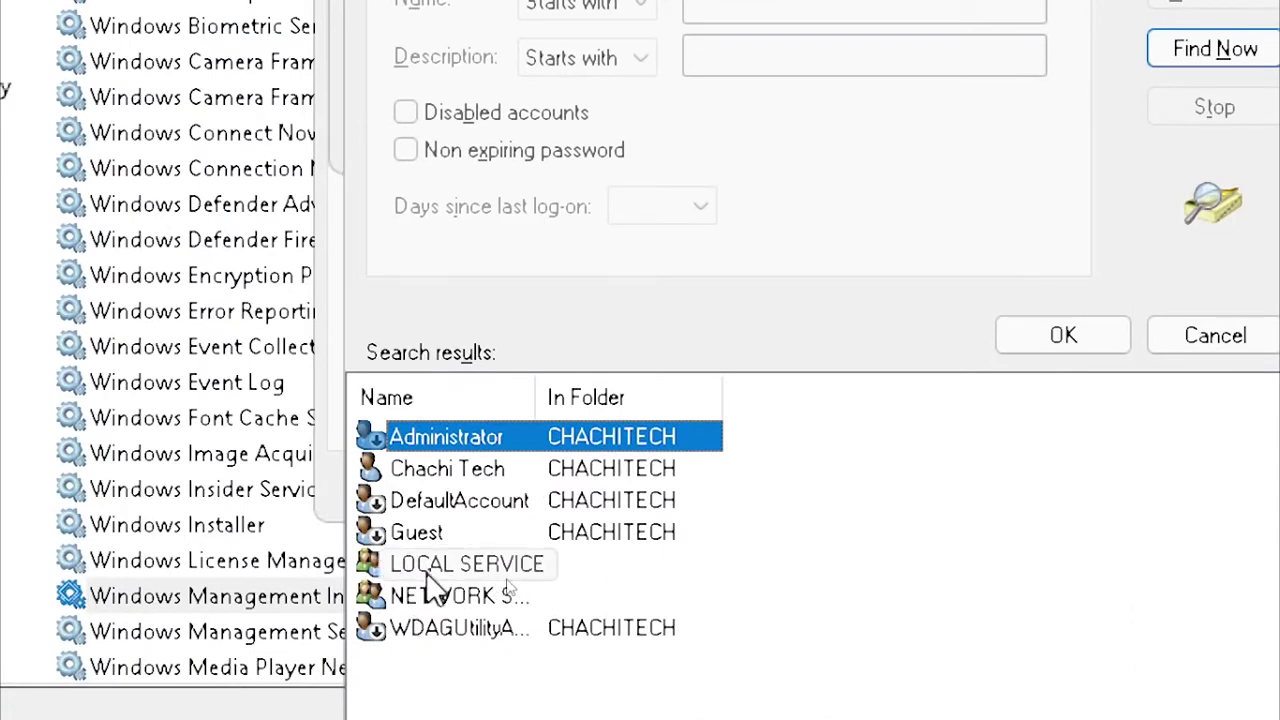
left_click(431, 562)
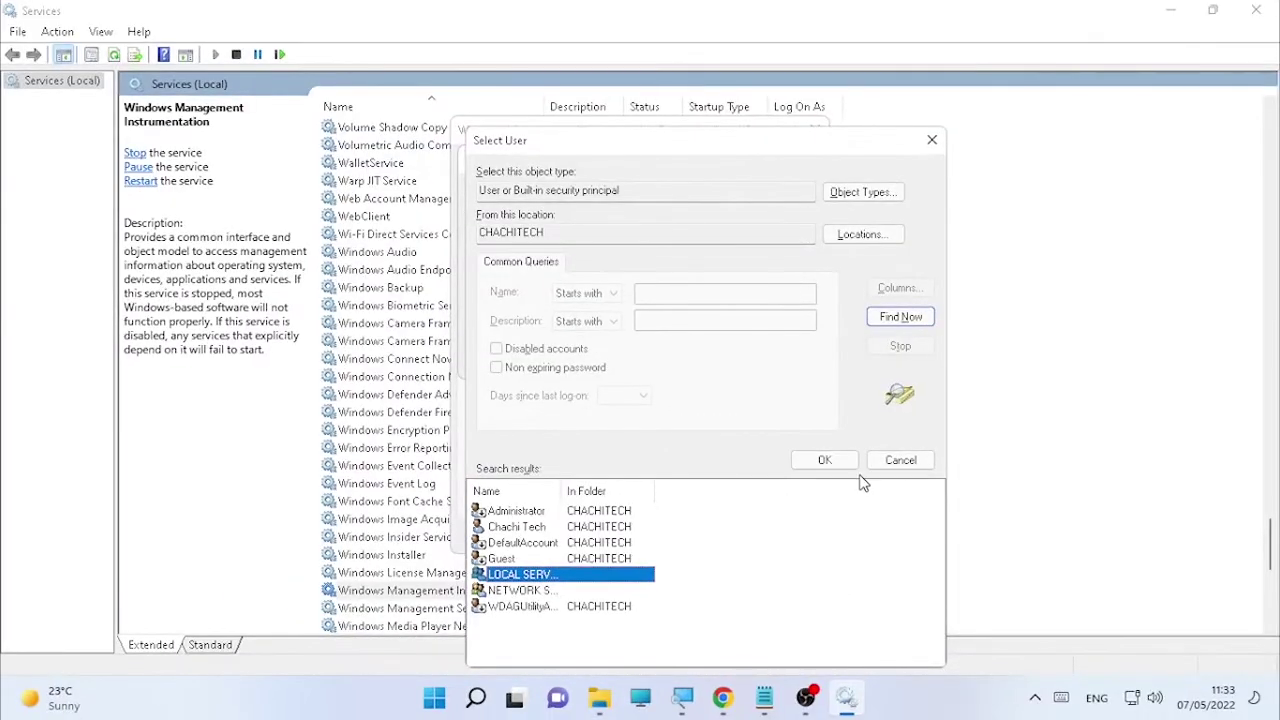
left_click(845, 467)
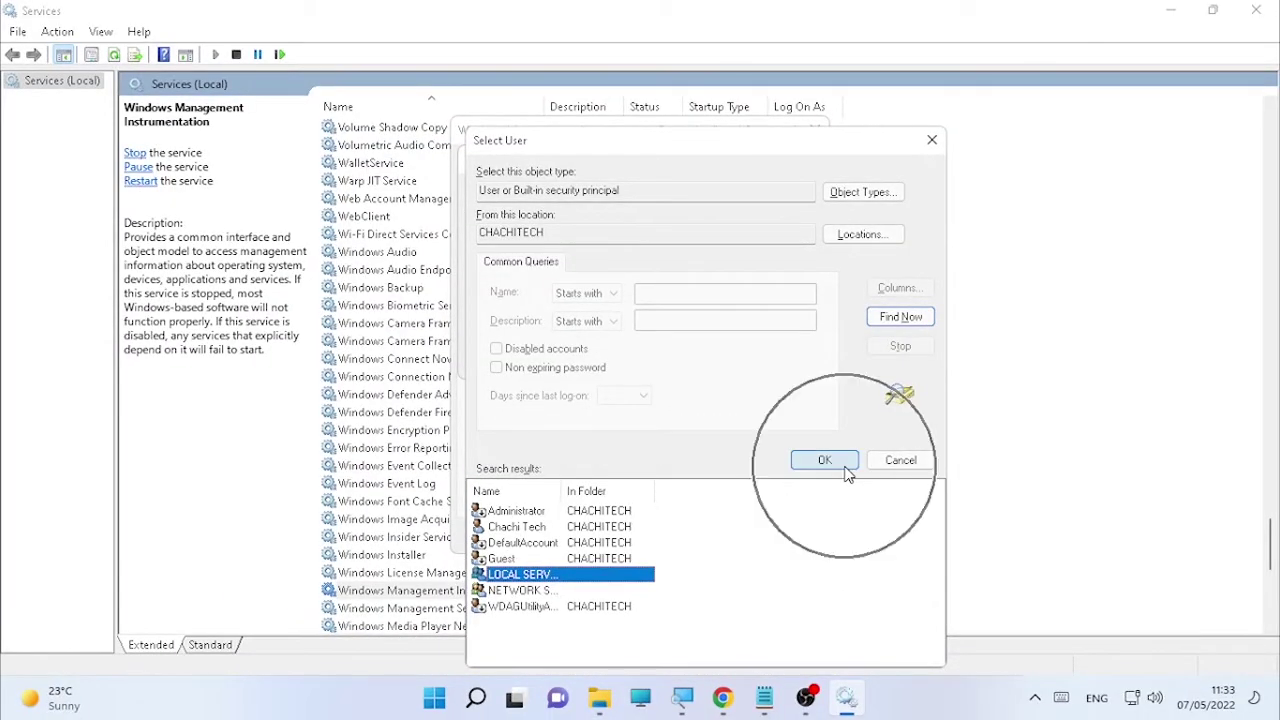
left_click(845, 467)
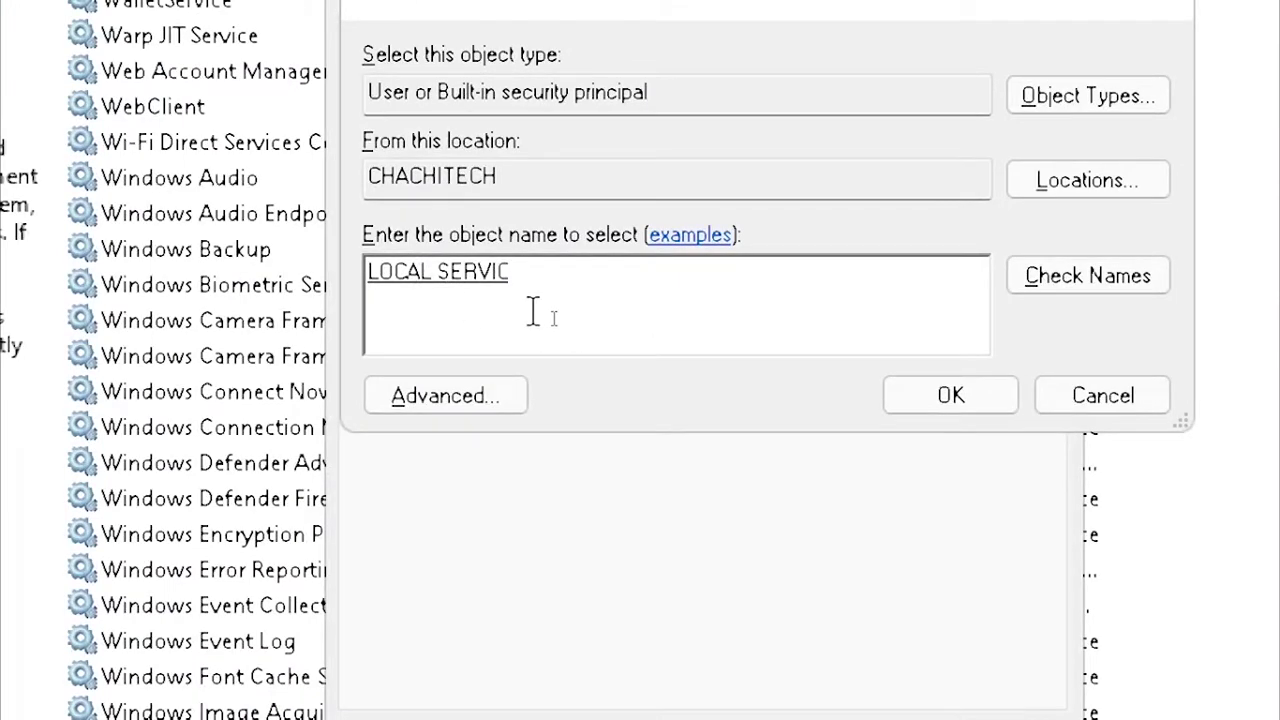
left_click(980, 401)
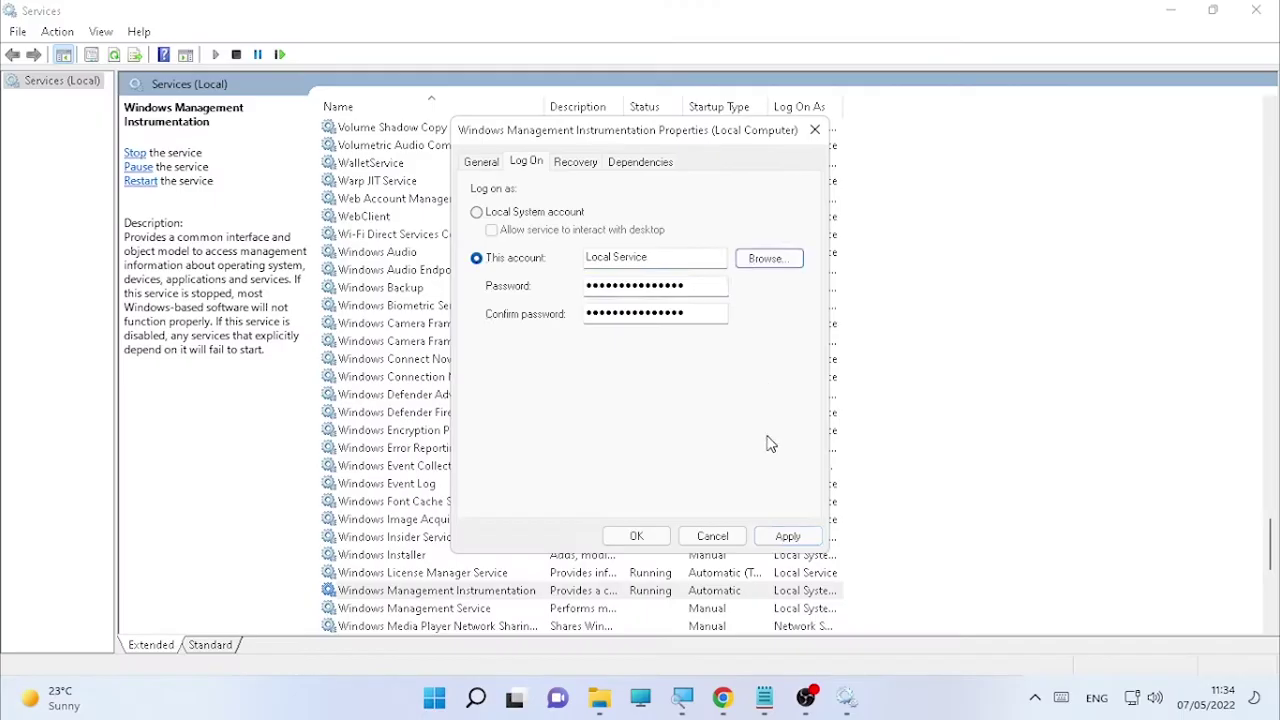
Enter and confirm the log-on account password, apply the change, acknowledge both notices and accept the service's properties
double_click(652, 246)
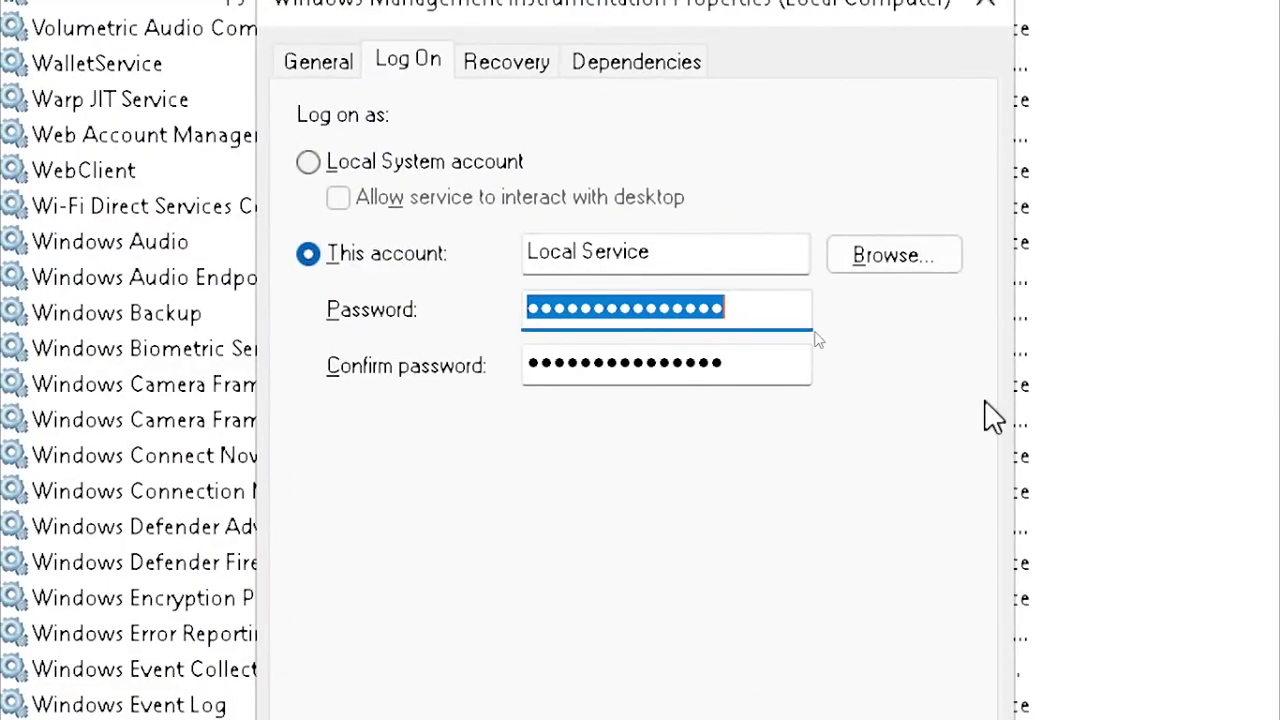
key("BackSpace")
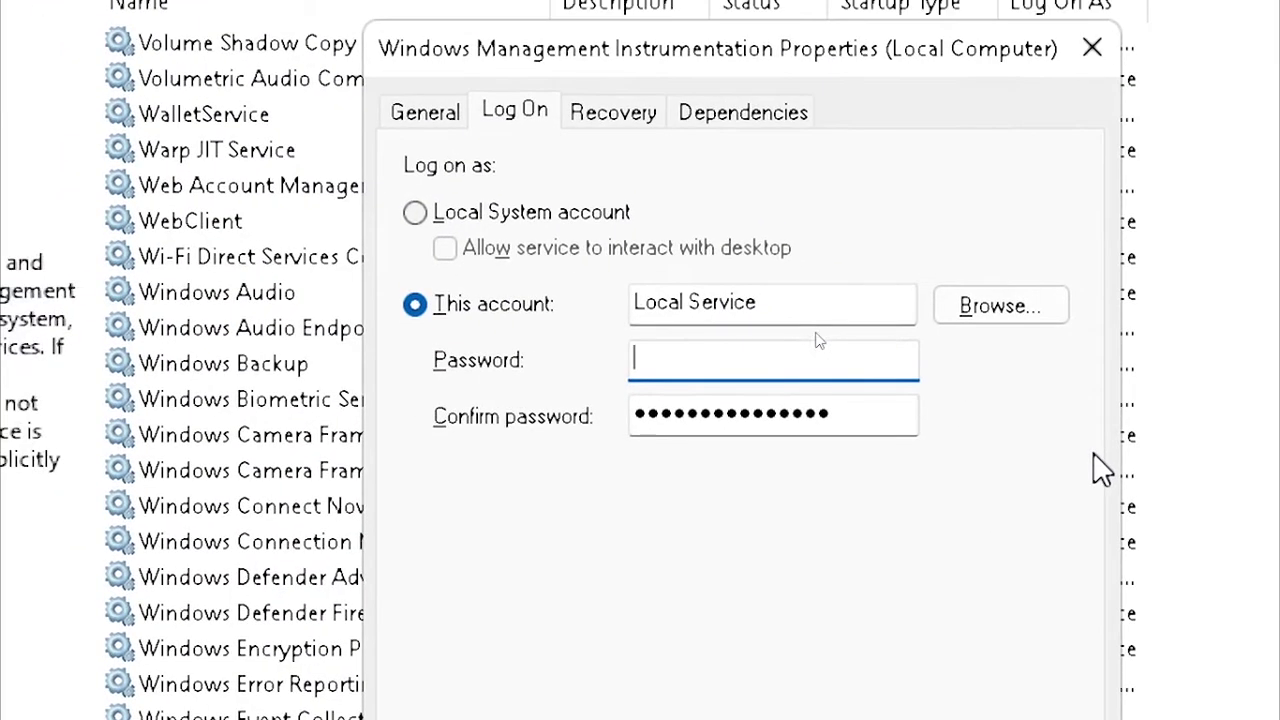
type("*****")
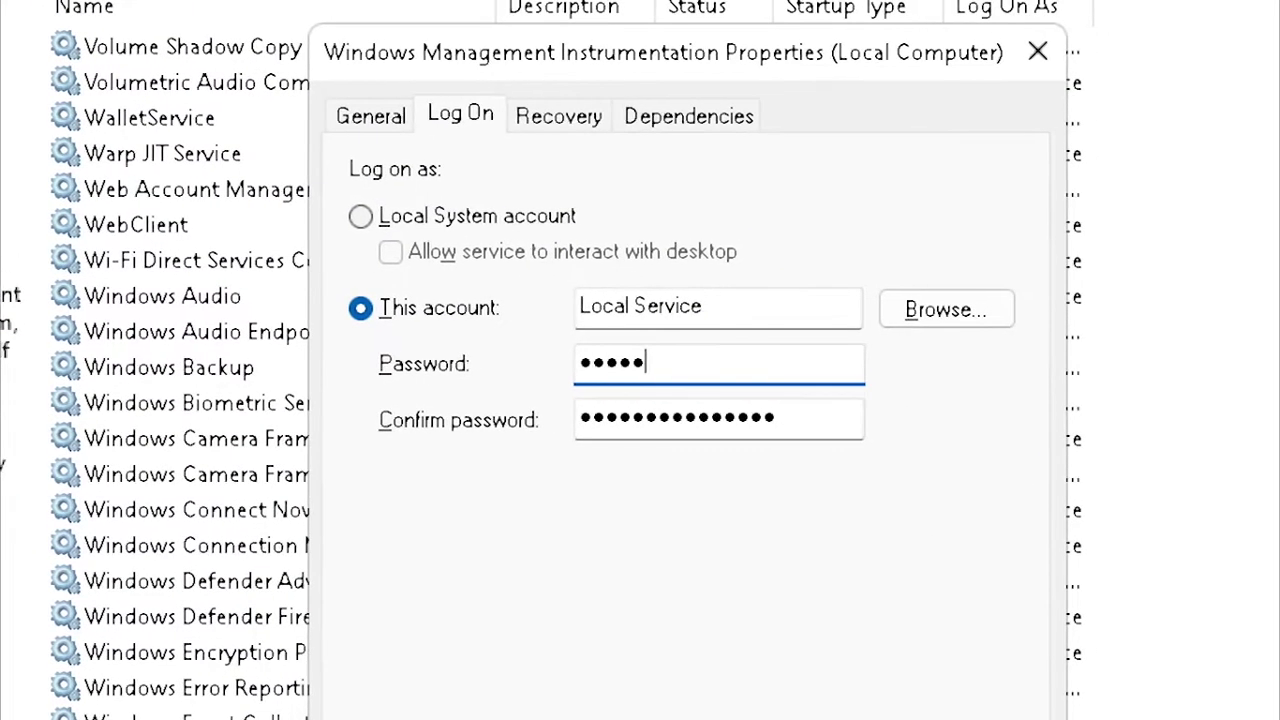
double_click(790, 426)
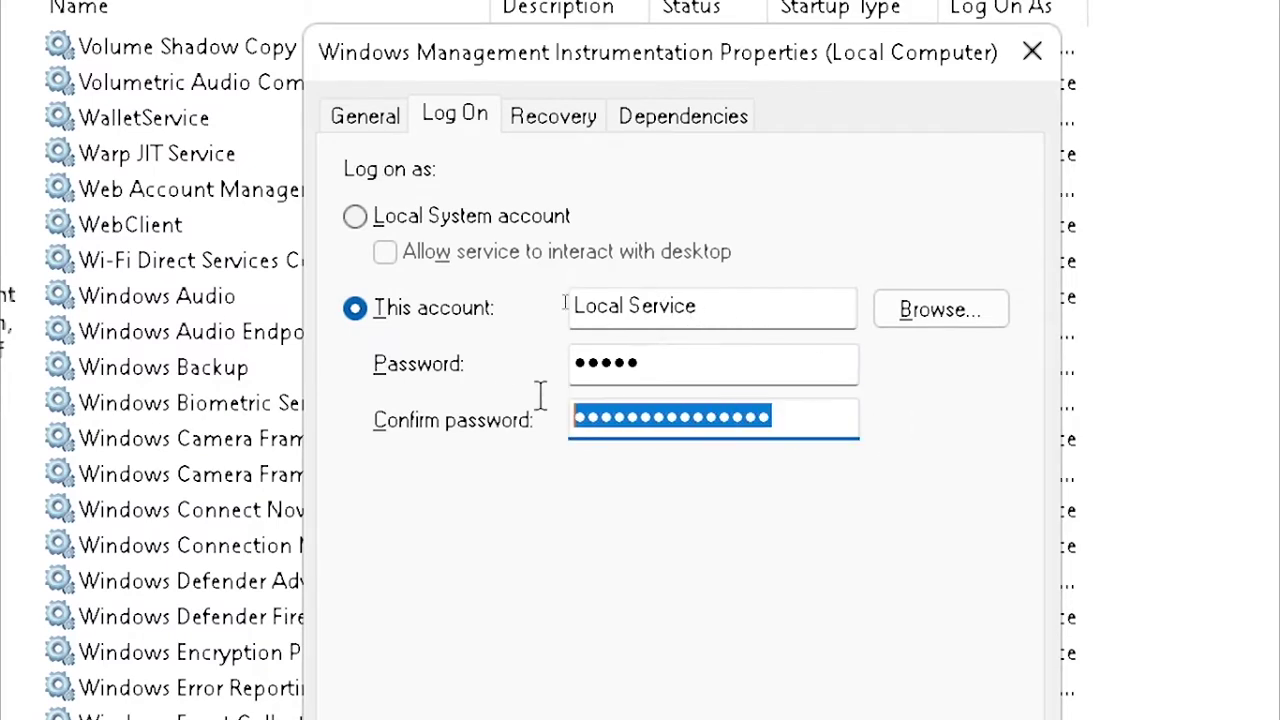
type("*****")
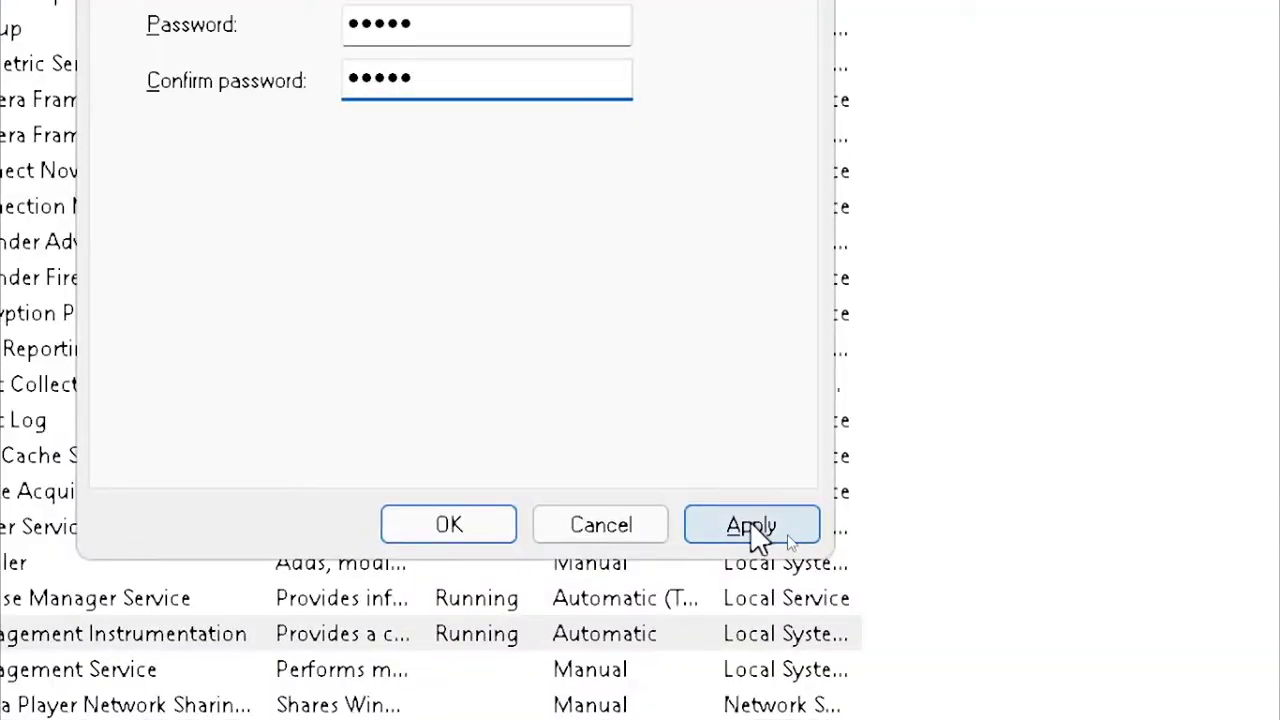
left_click(790, 539)
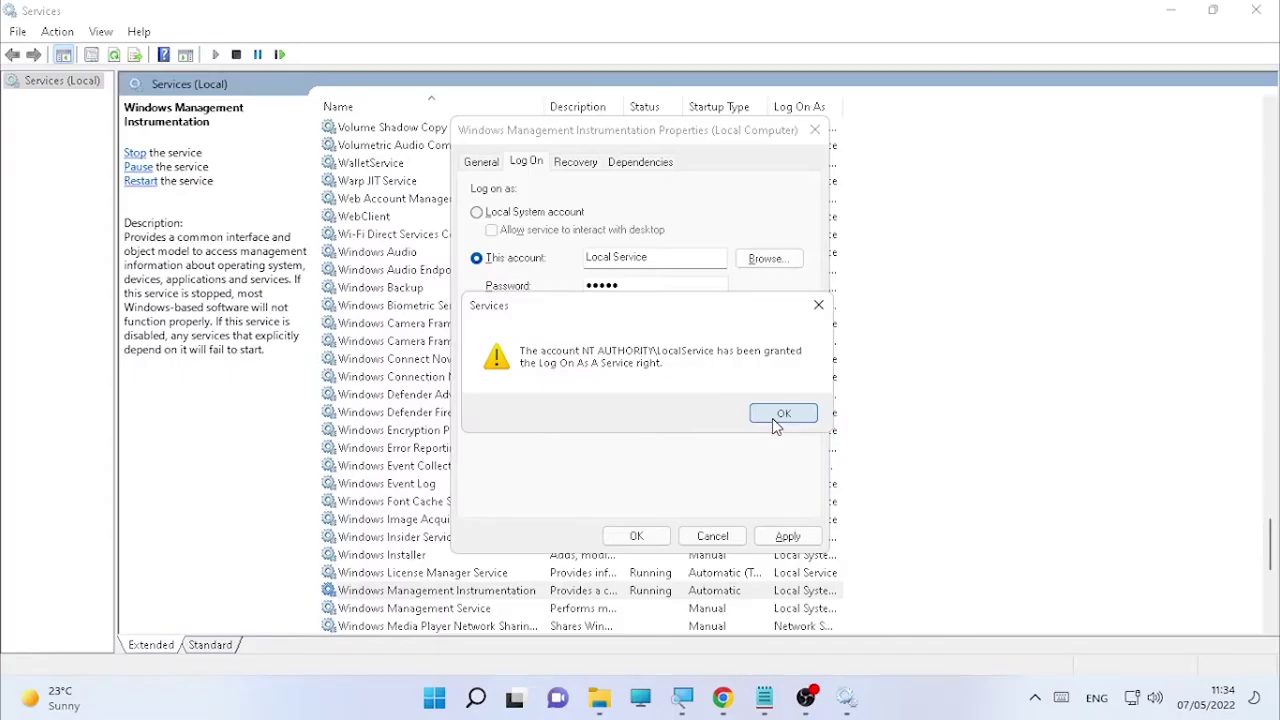
left_click(773, 419)
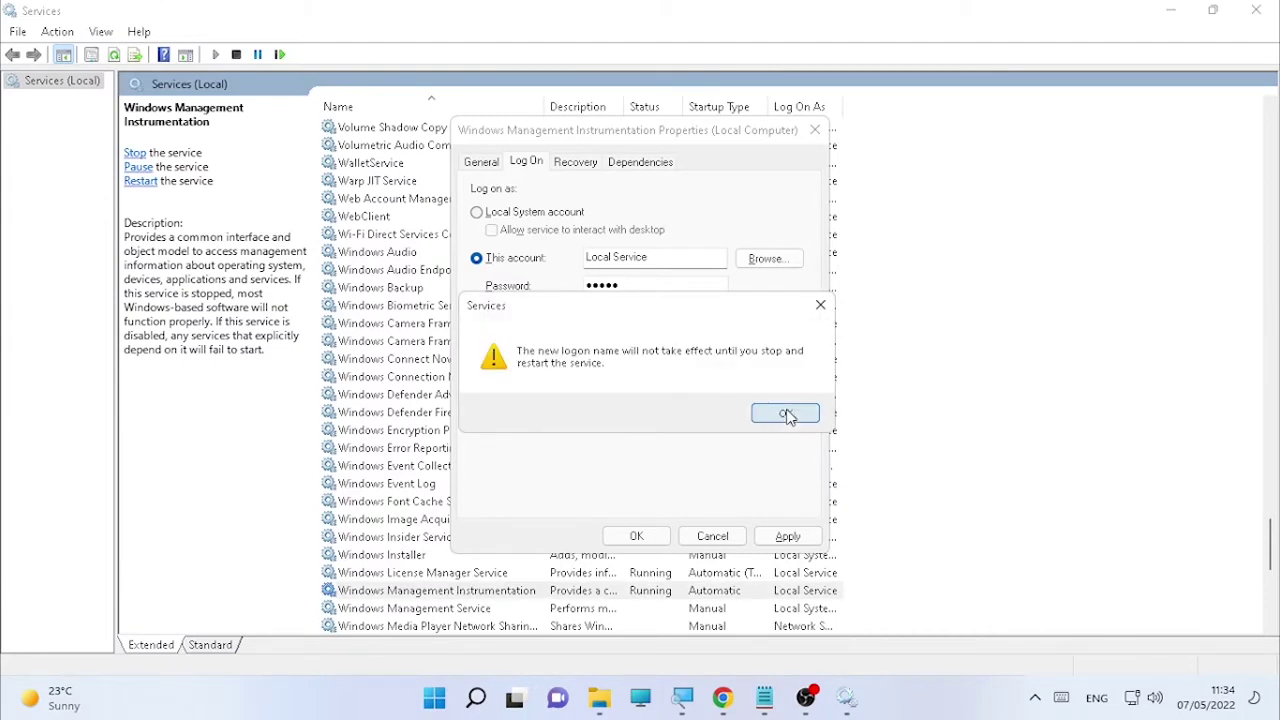
left_click(786, 415)
left_click(628, 538)
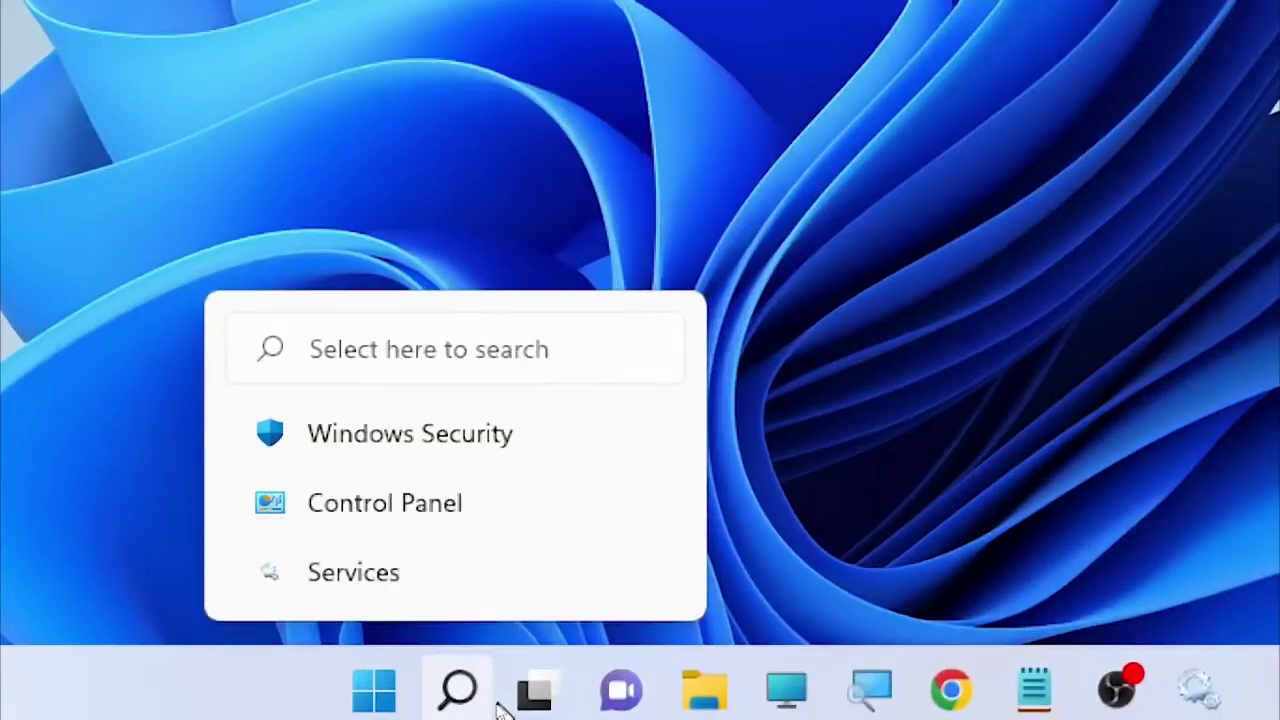
Search Windows for "cmd", run Command Prompt as administrator and move its window clear of the desktop icons
left_click(456, 690)
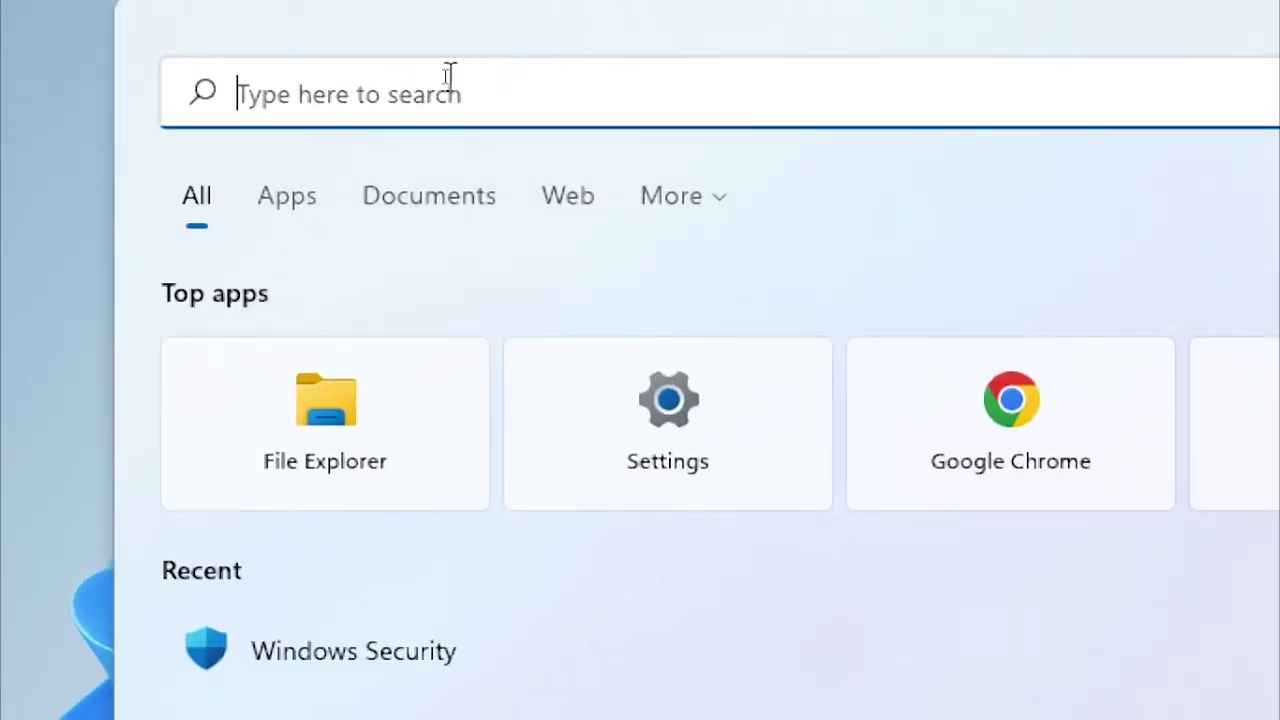
type("cmd")
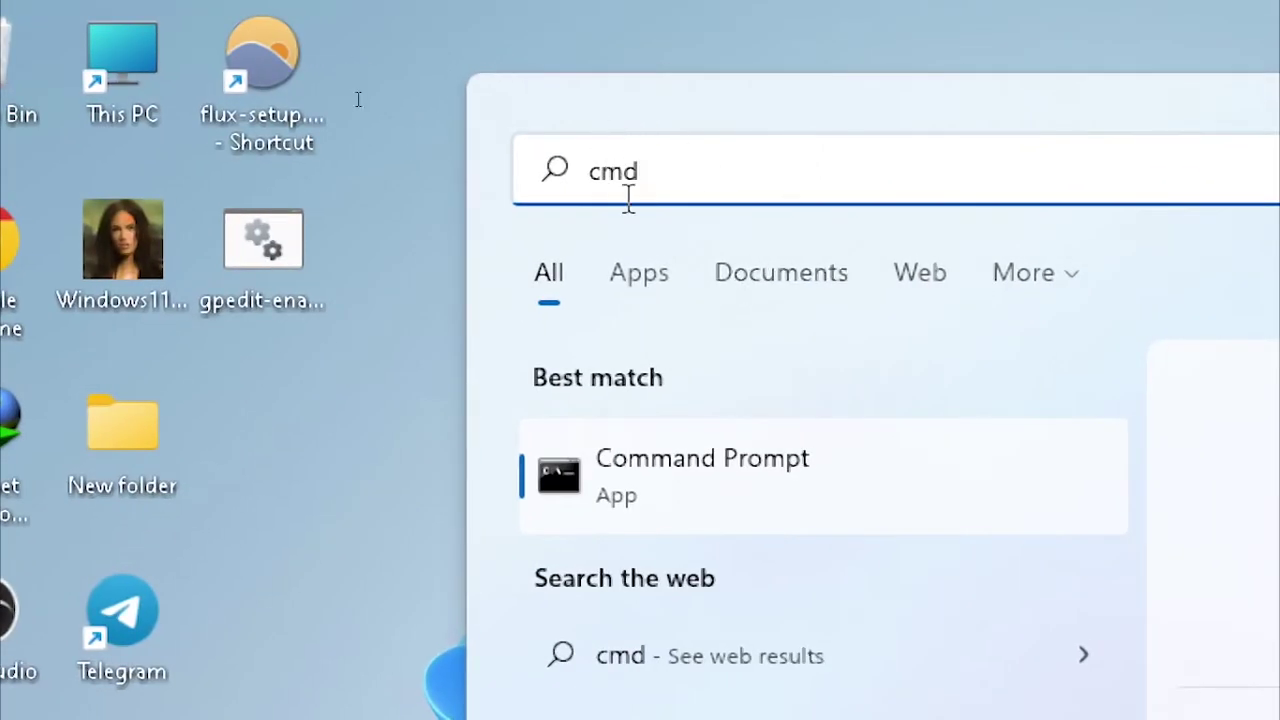
right_click(763, 461)
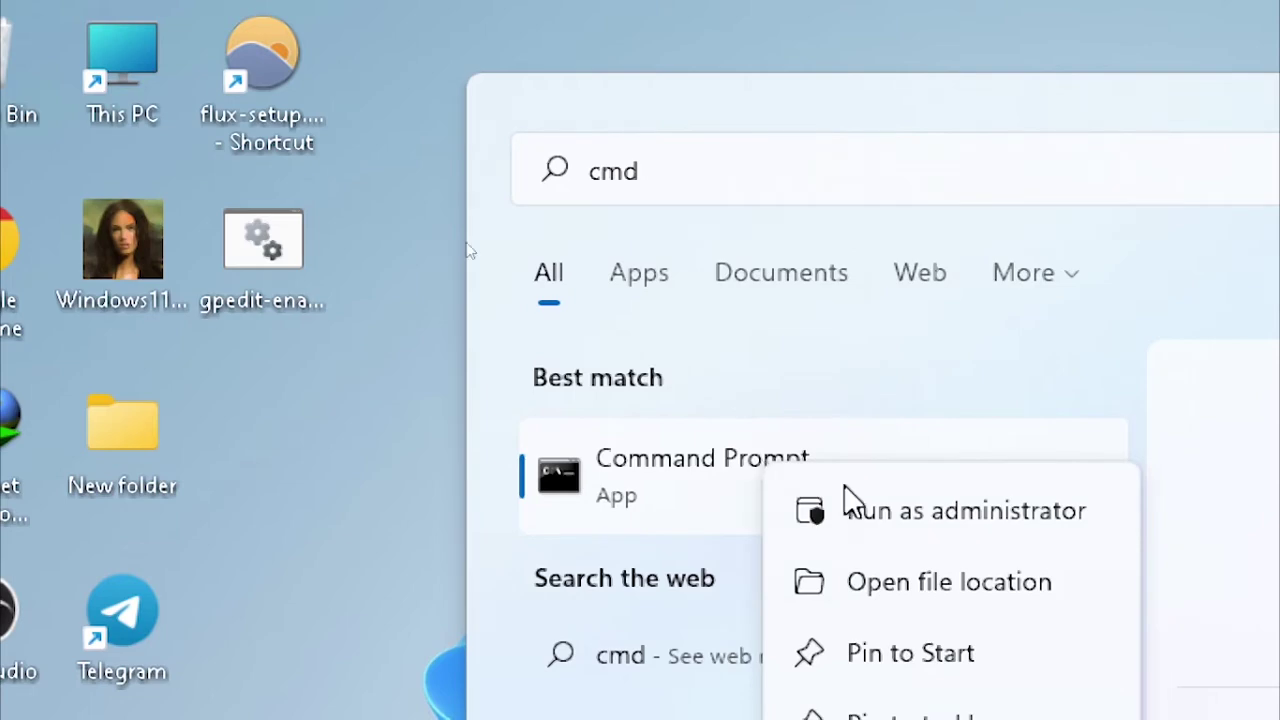
left_click(996, 528)
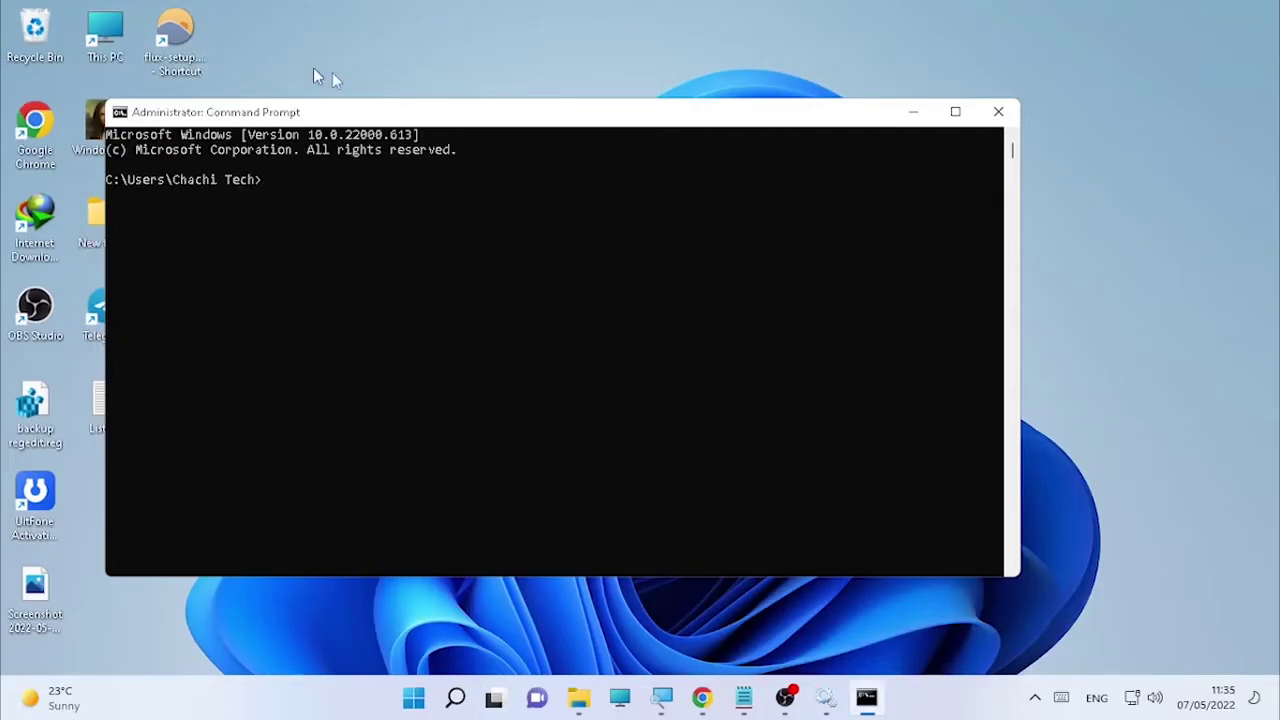
left_click_drag(486, 117, 603, 95)
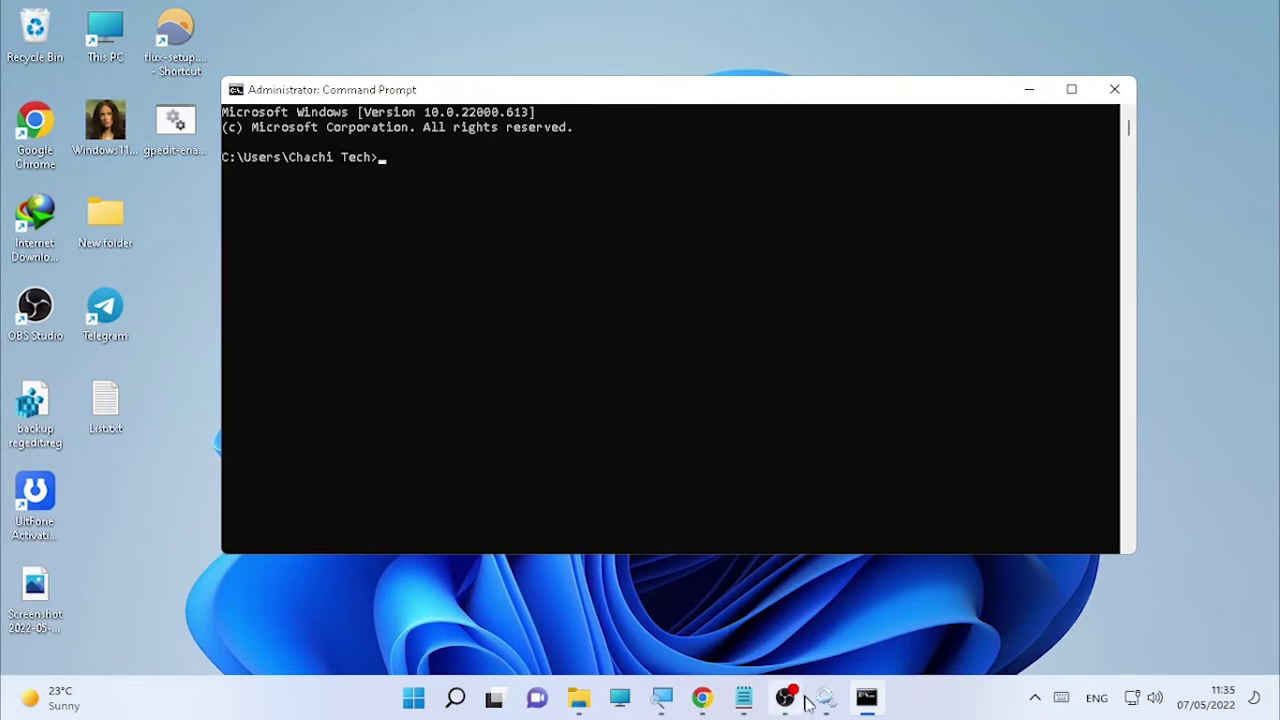
Switch to the Notepad notes and copy the command winmgmt /verifyrepository without its quotation marks
left_click(745, 700)
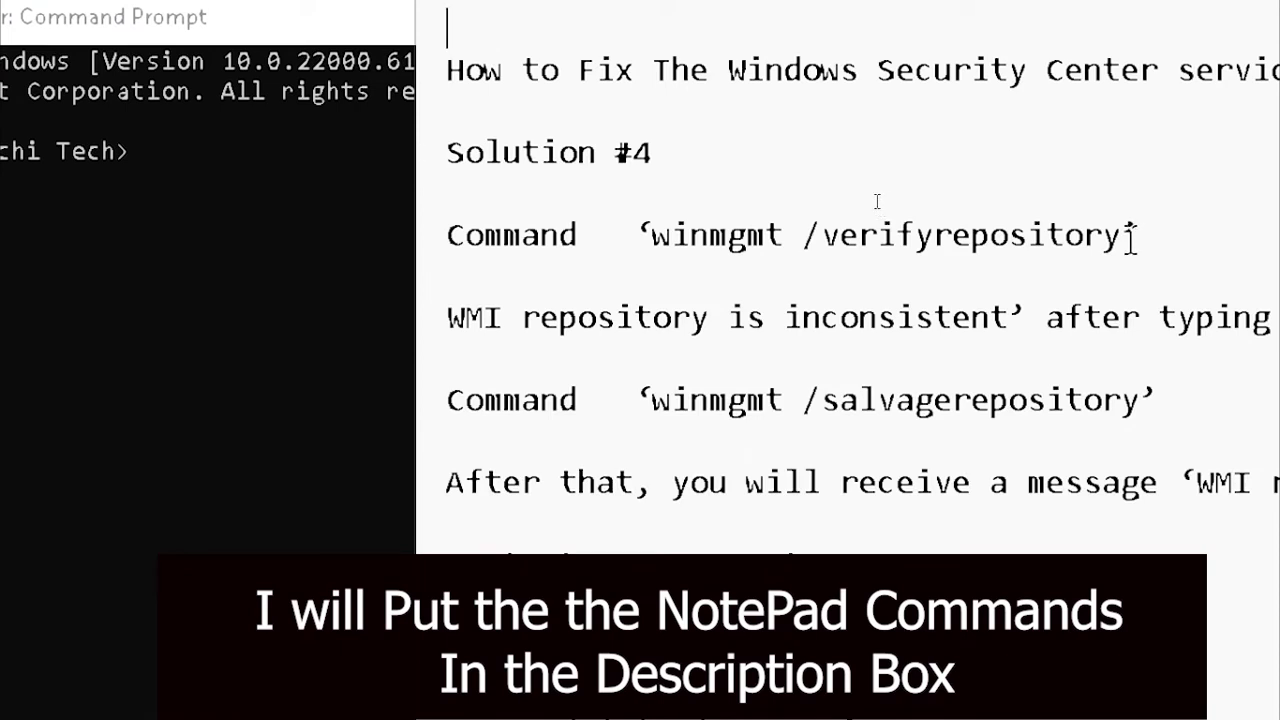
mouse_move(1123, 237)
left_mouse_down()
mouse_move(1006, 251)
mouse_move(1120, 240)
left_mouse_up()
left_click_drag(690, 260, 651, 238)
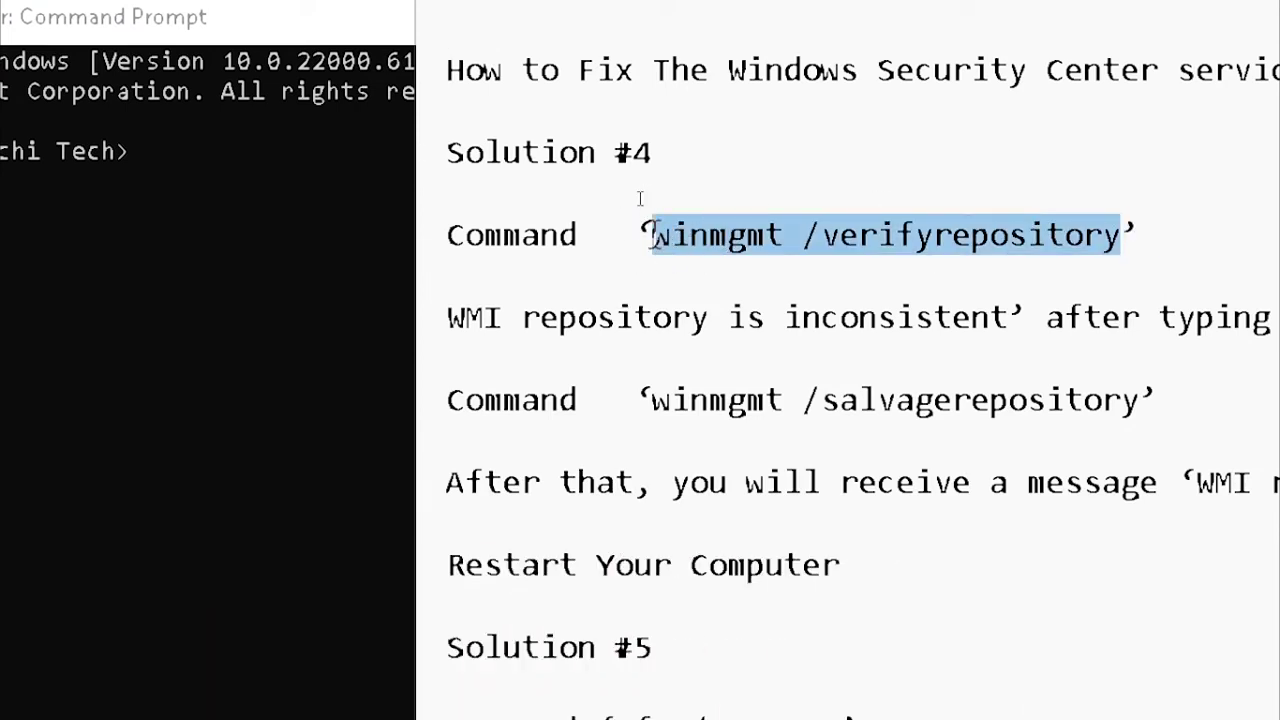
right_click(1030, 240)
left_click(1152, 437)
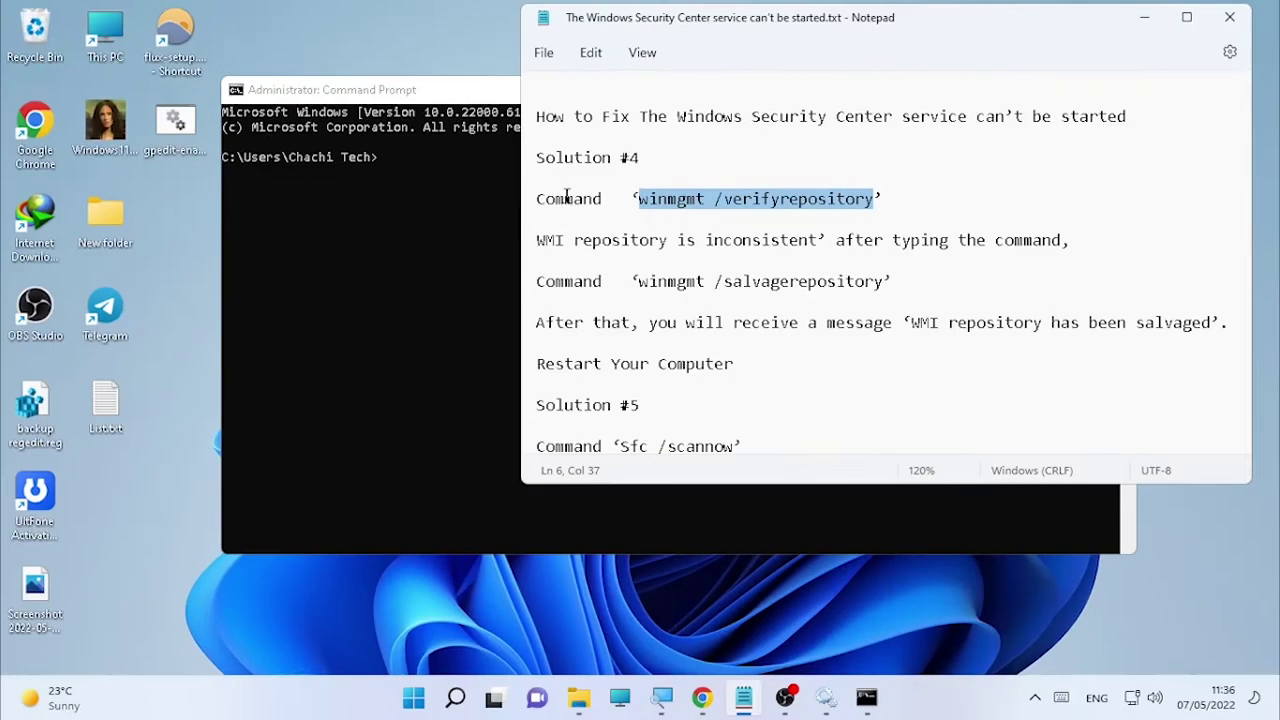
Switch to Command Prompt, paste the copied winmgmt /verifyrepository command and run it
left_click(105, 157)
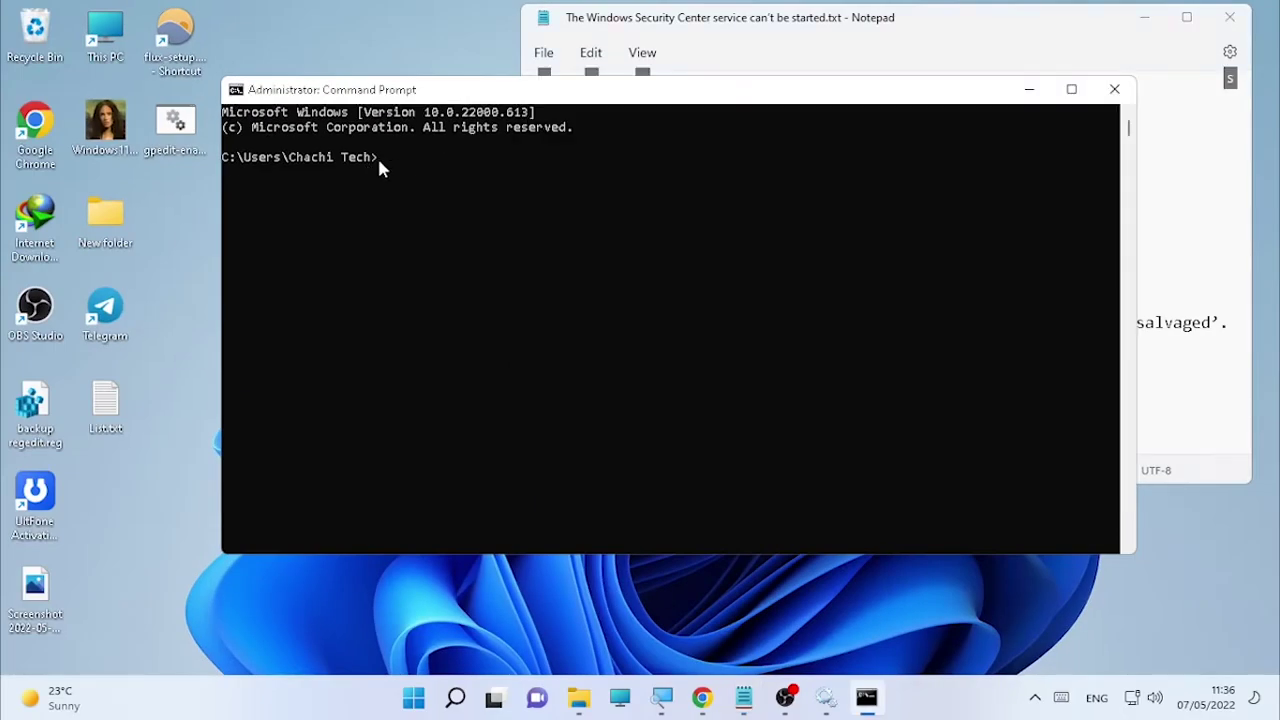
right_click(403, 155)
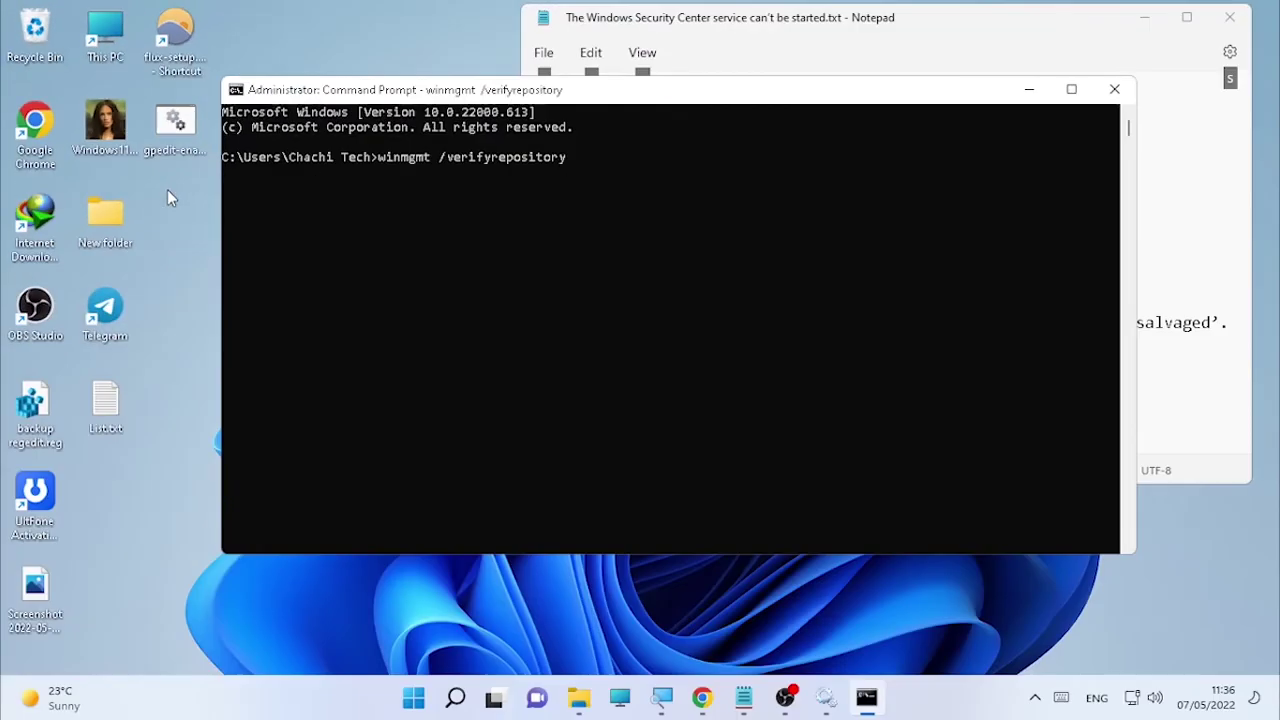
key("Return")
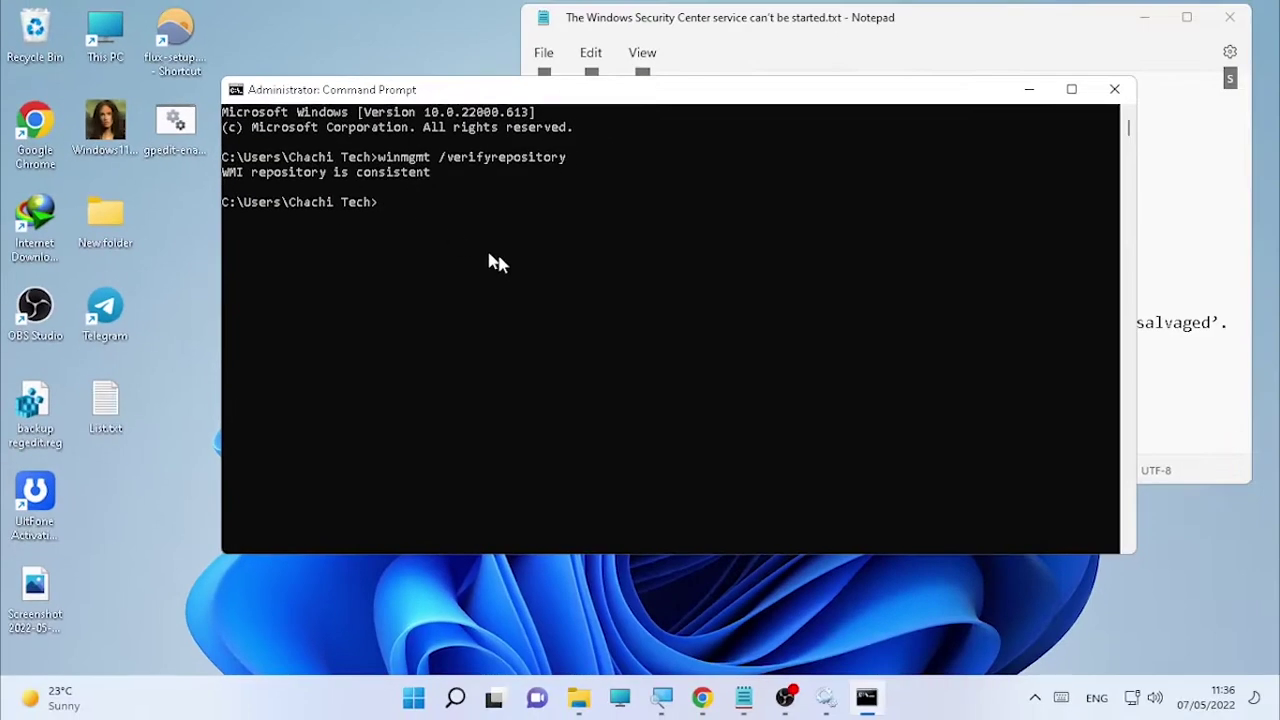
Return to the Notepad notes and copy the command winmgmt /salvagerepository without its quotation marks
left_click(955, 40)
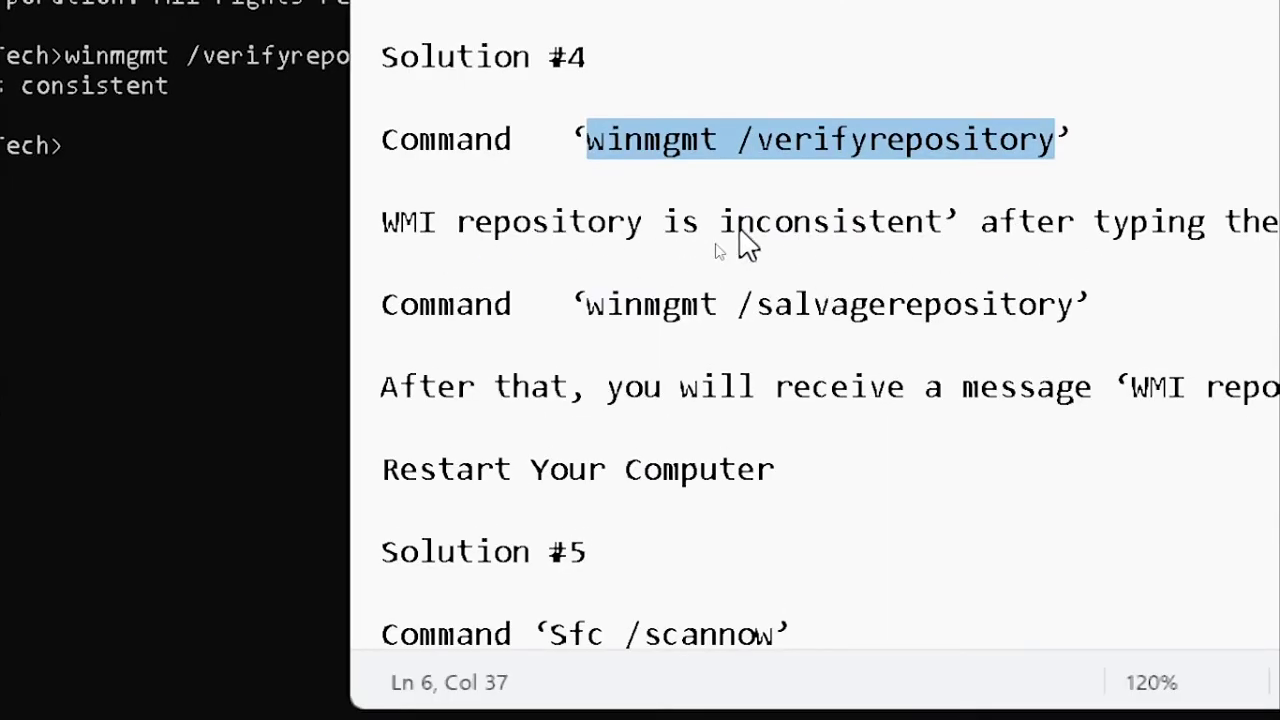
key("alt")
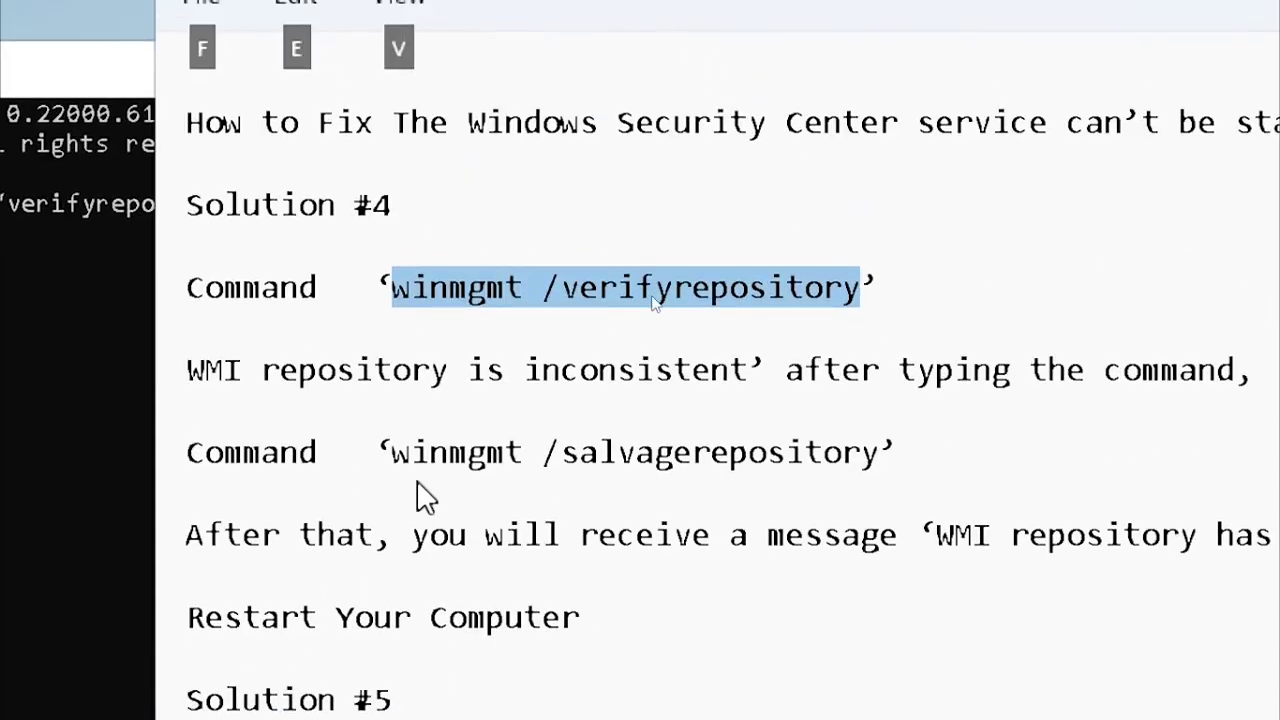
key("alt")
left_click_drag(393, 455, 884, 452)
right_click(806, 468)
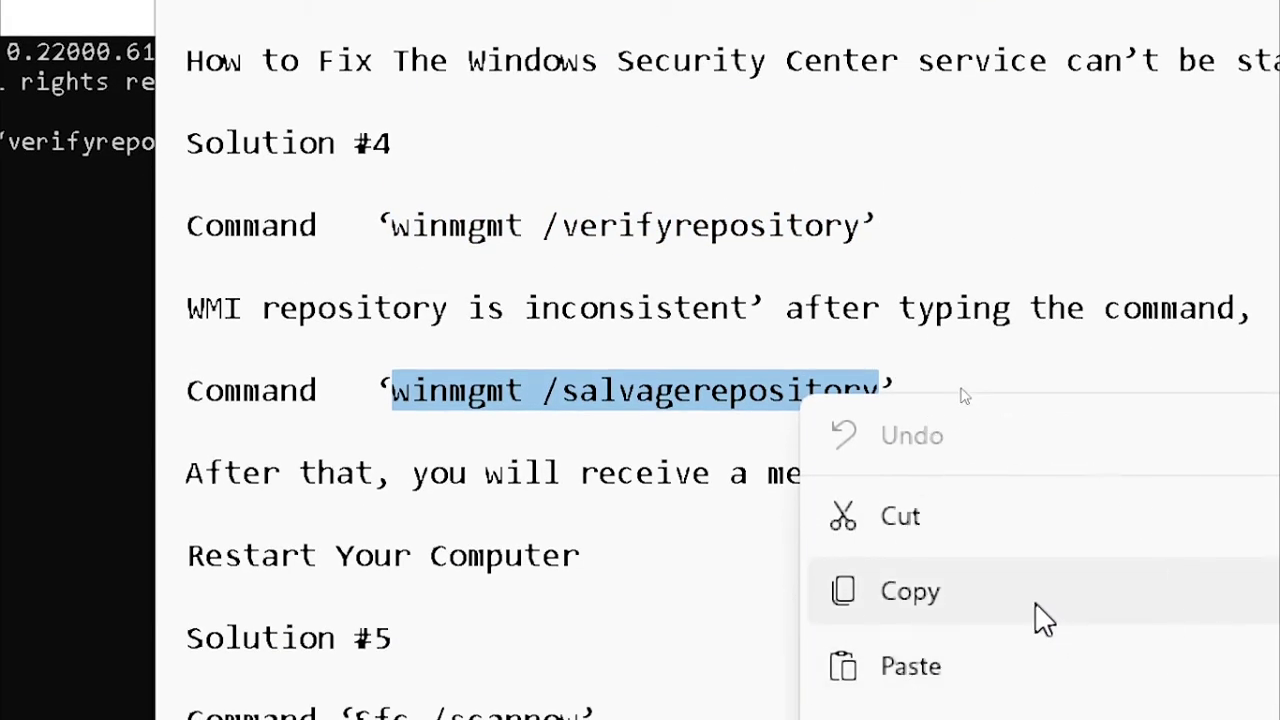
left_click(1040, 617)
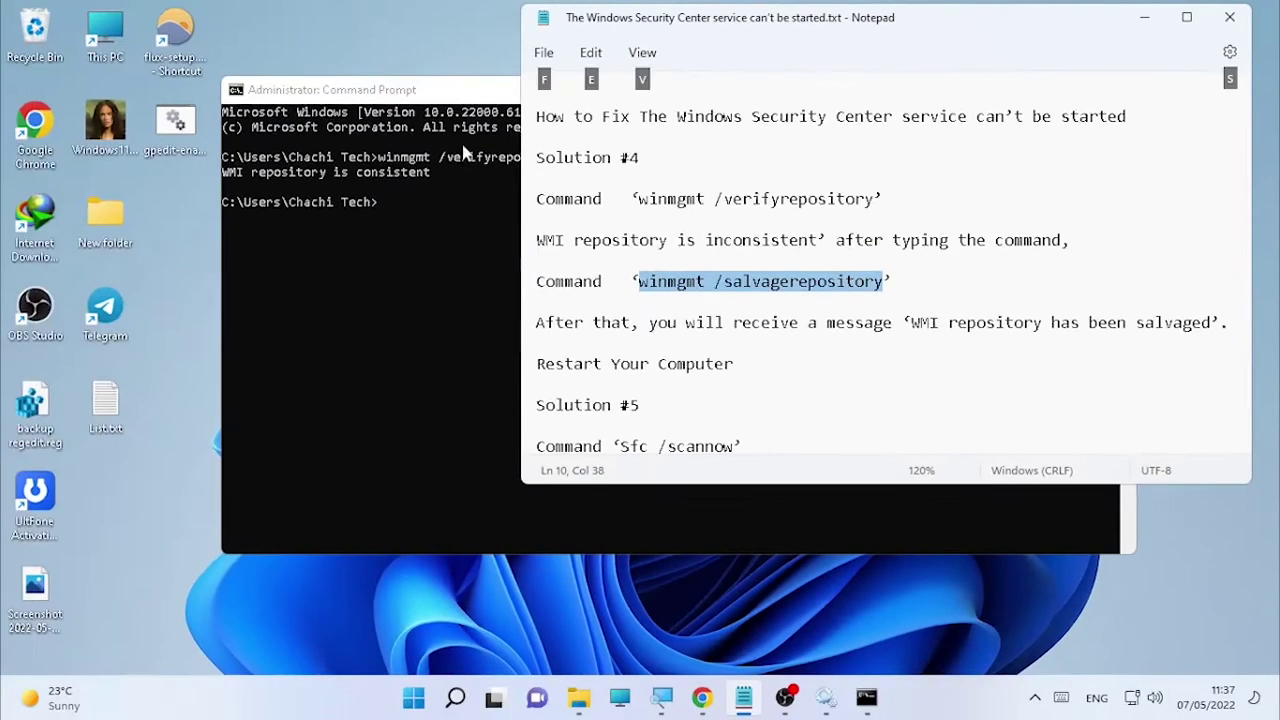
Switch to Command Prompt, paste the copied winmgmt /salvagerepository command at the prompt and run it
left_click(417, 205)
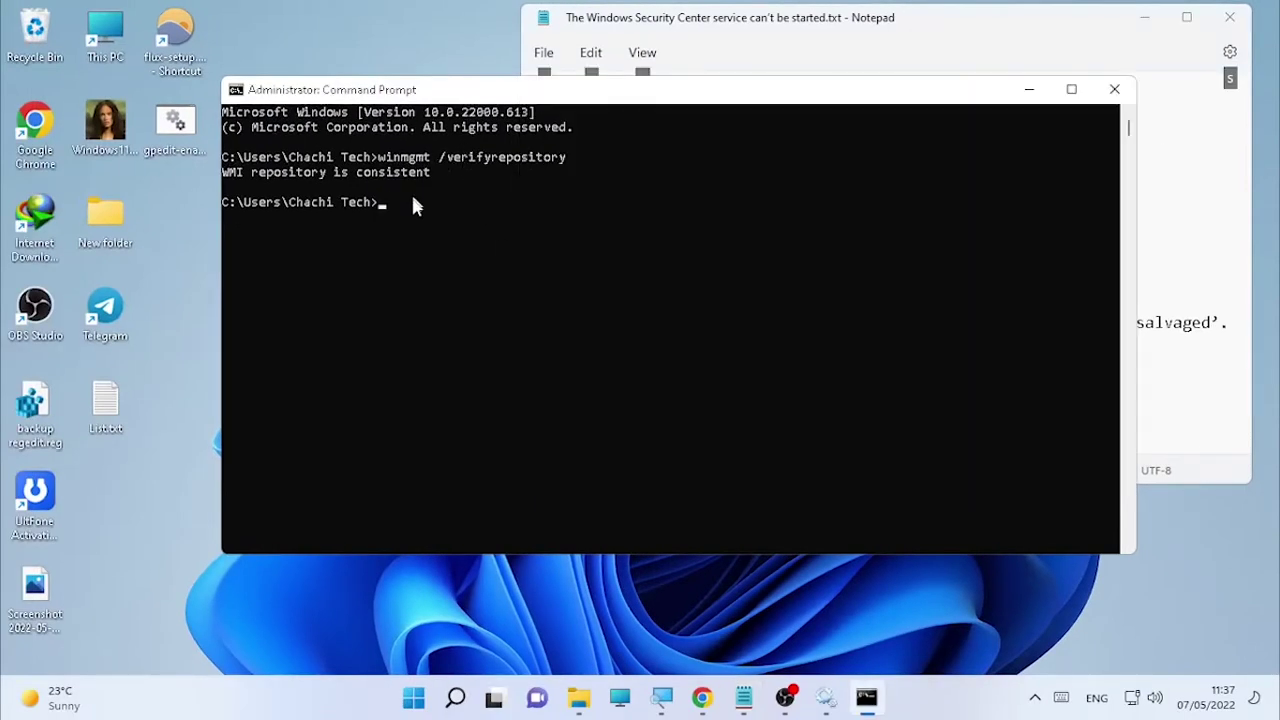
left_click(415, 205)
left_click(386, 205)
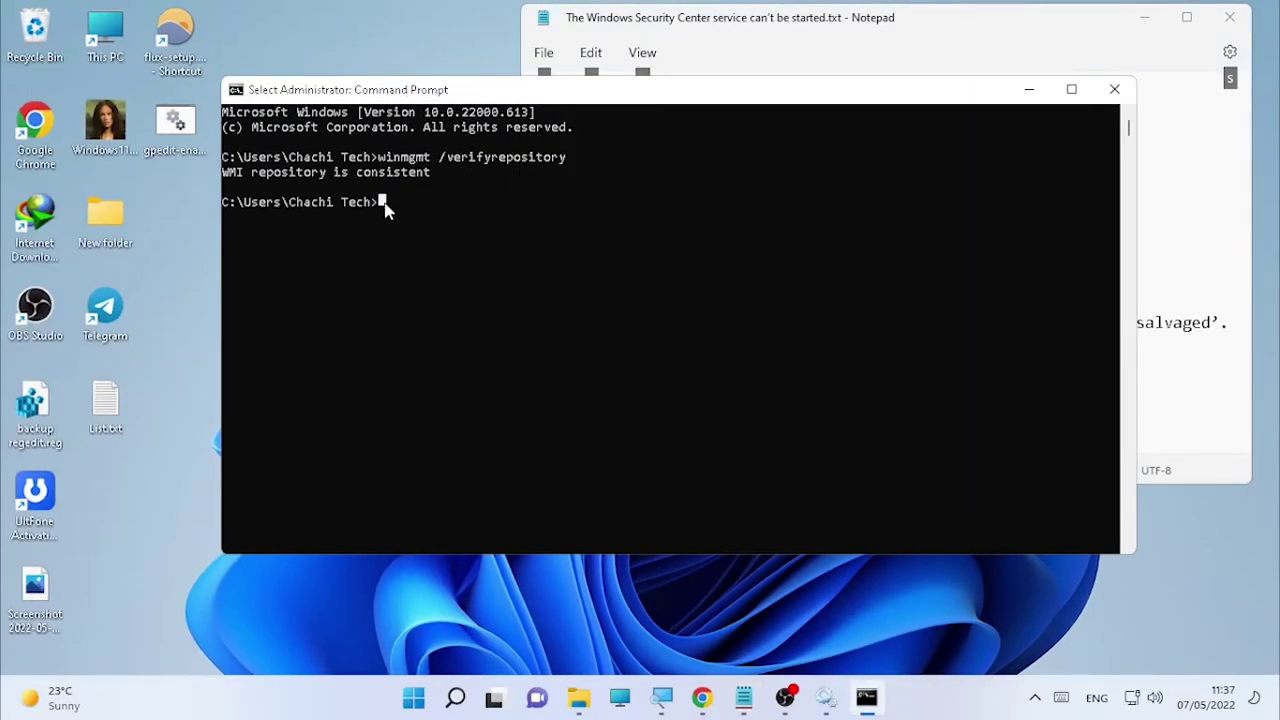
key("ctrl+v")
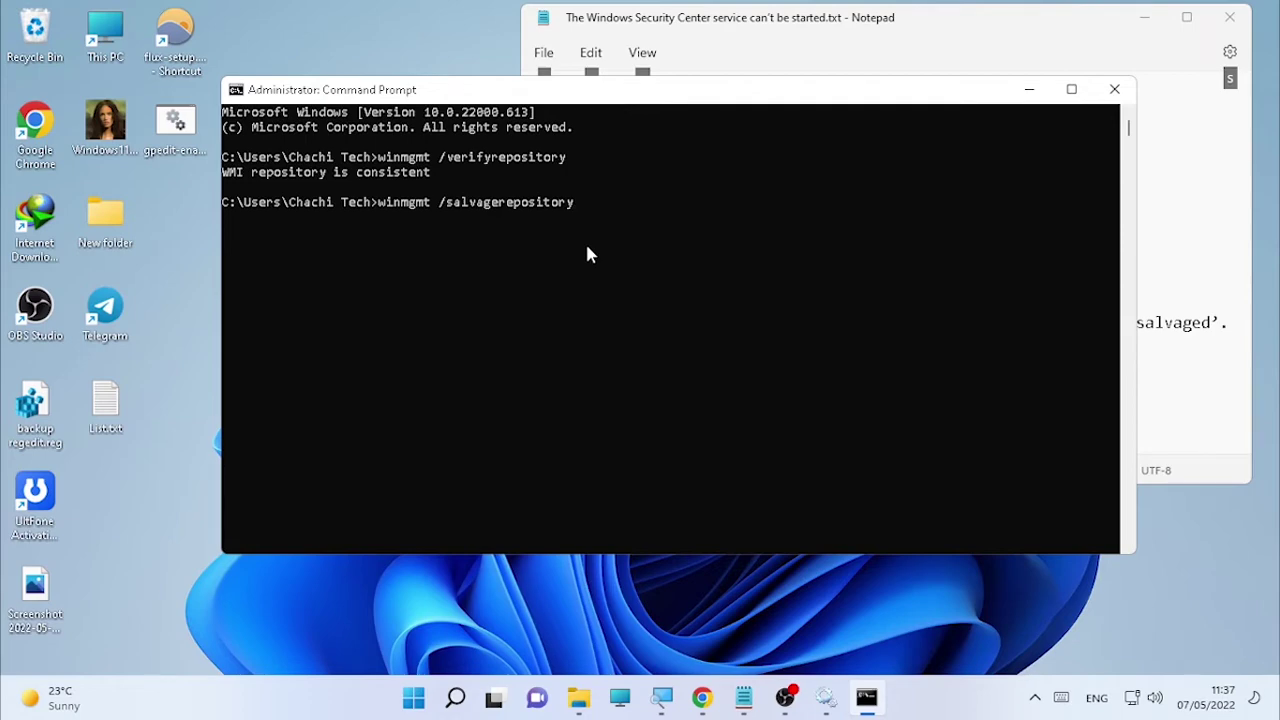
key("Return")
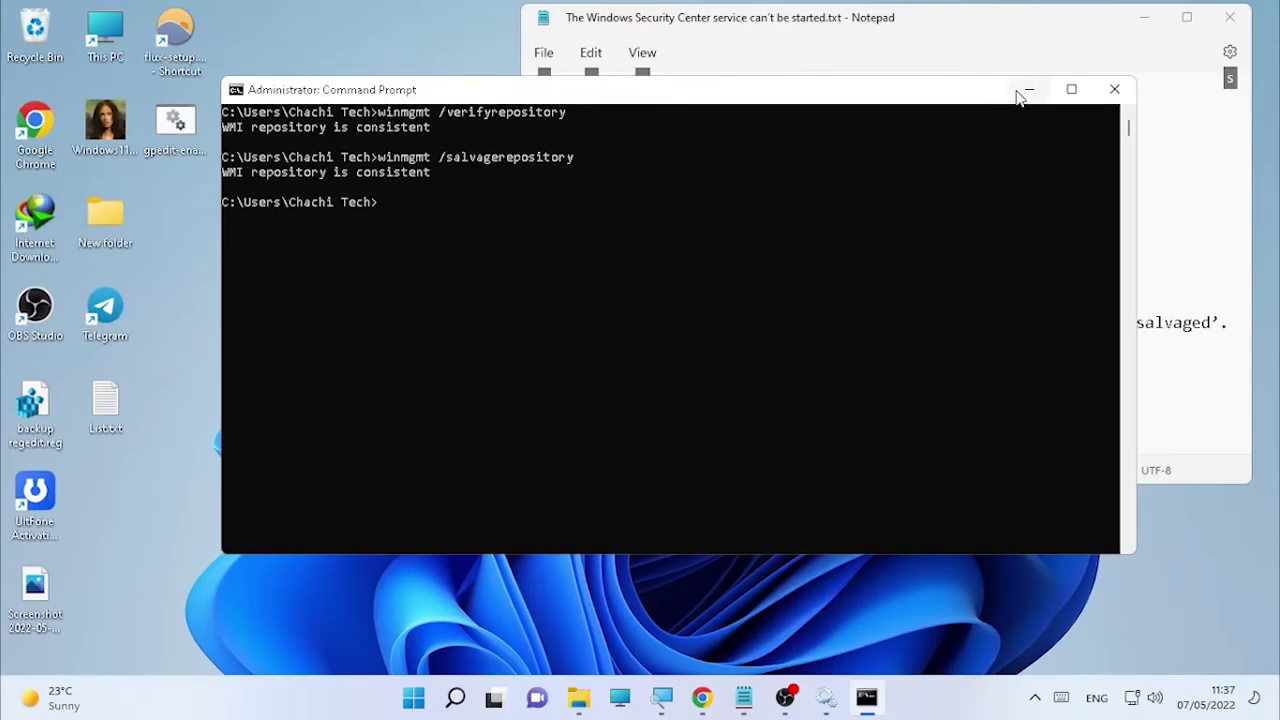
Minimize the Command Prompt and Notepad windows and restart the computer
left_click(1029, 89)
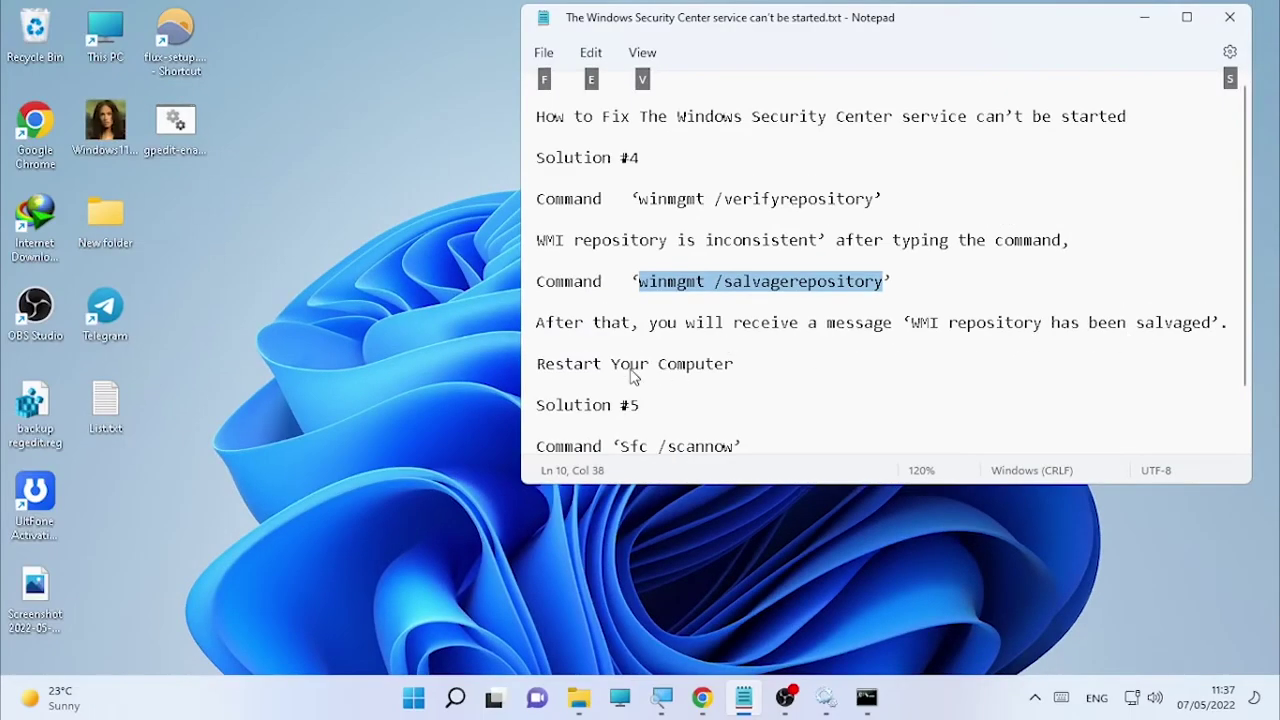
left_click(1145, 18)
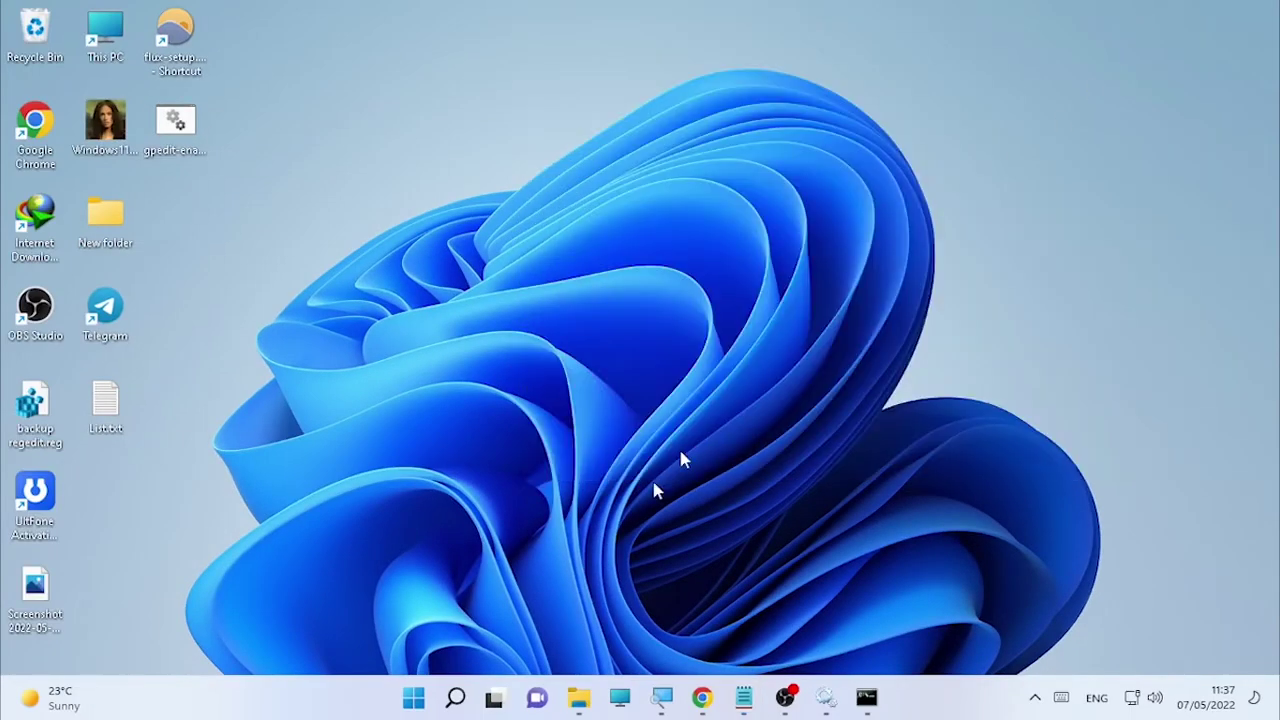
right_click(413, 697)
mouse_move(464, 620)
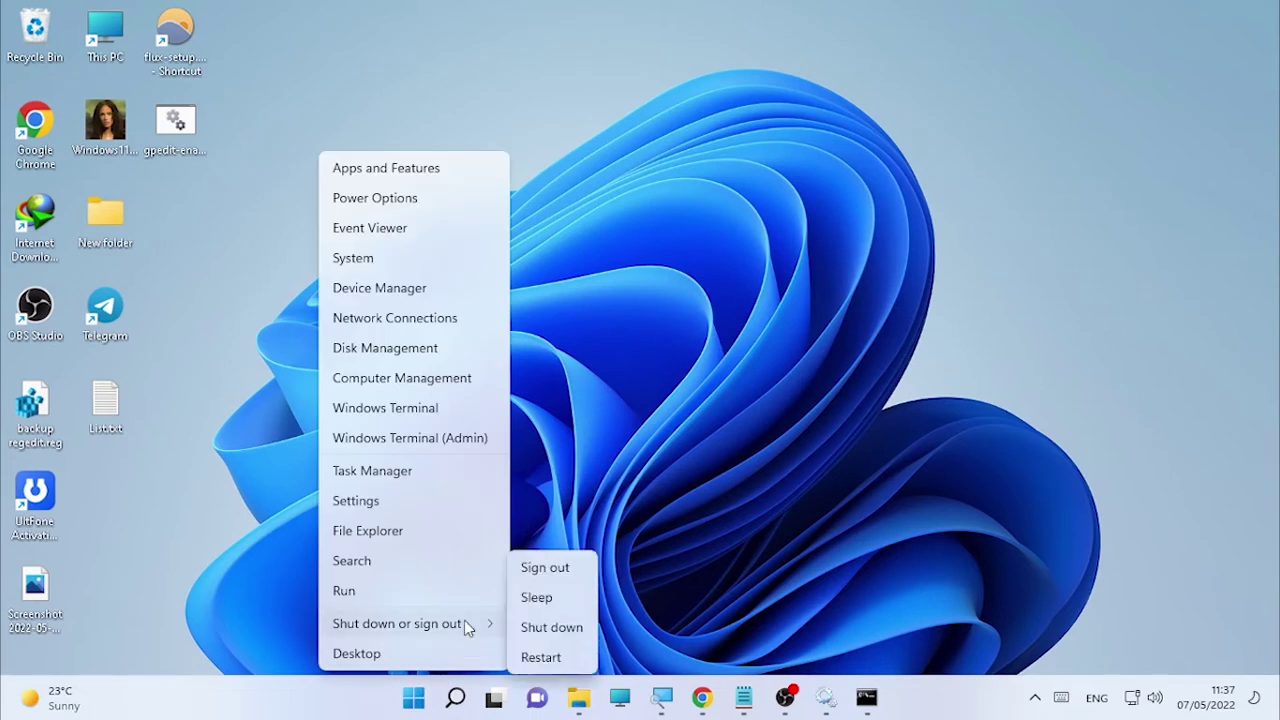
left_click(540, 657)
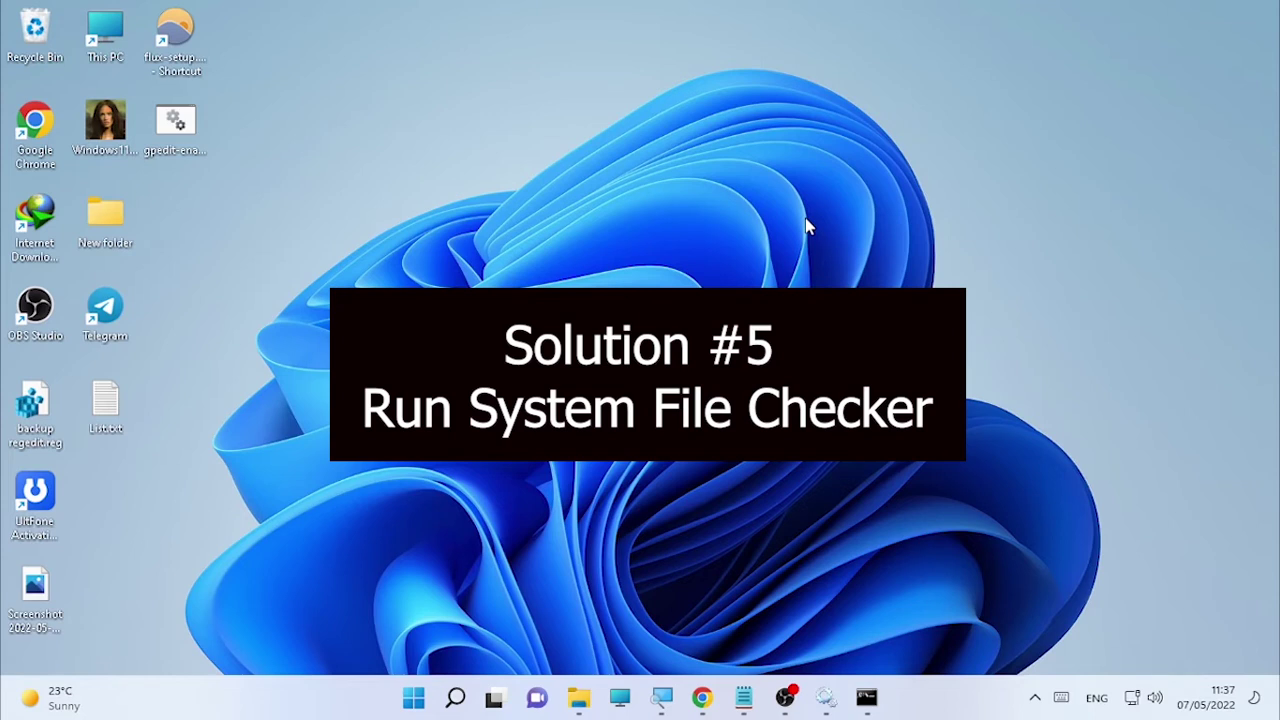
Search Windows for "cmd" and run Command Prompt as administrator
mouse_move(450, 695)
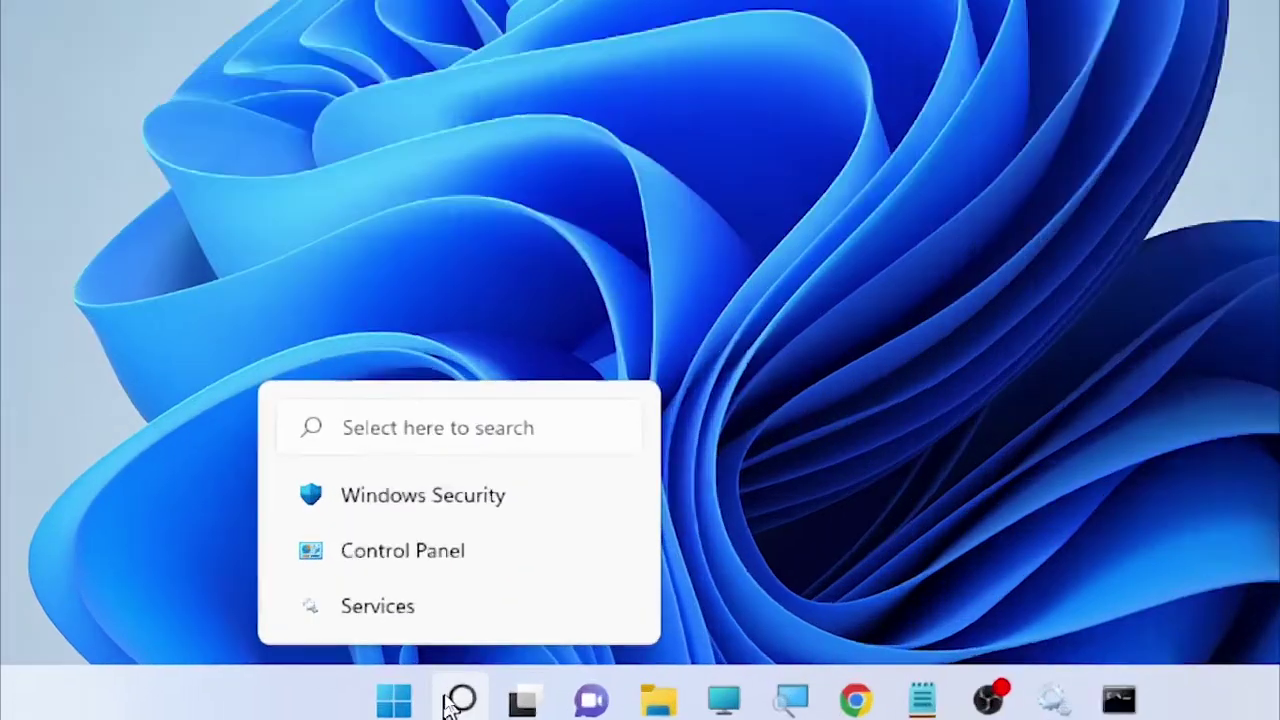
left_click(448, 694)
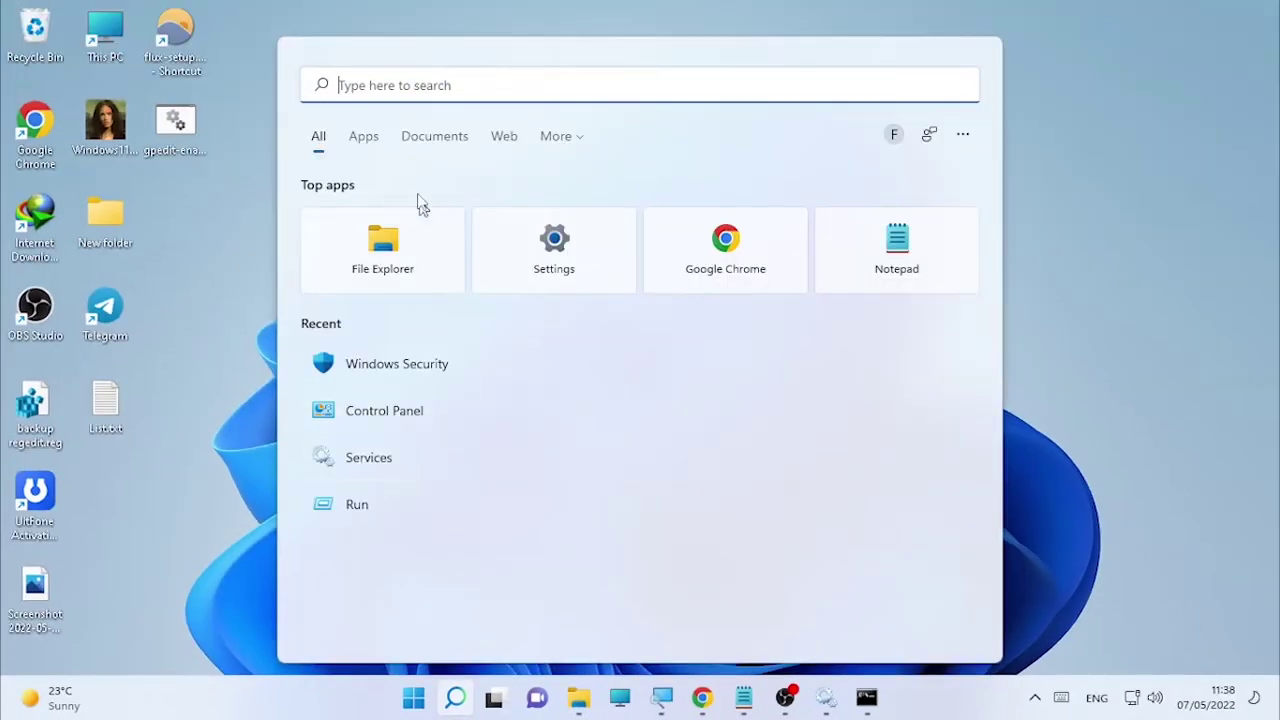
type("cmd")
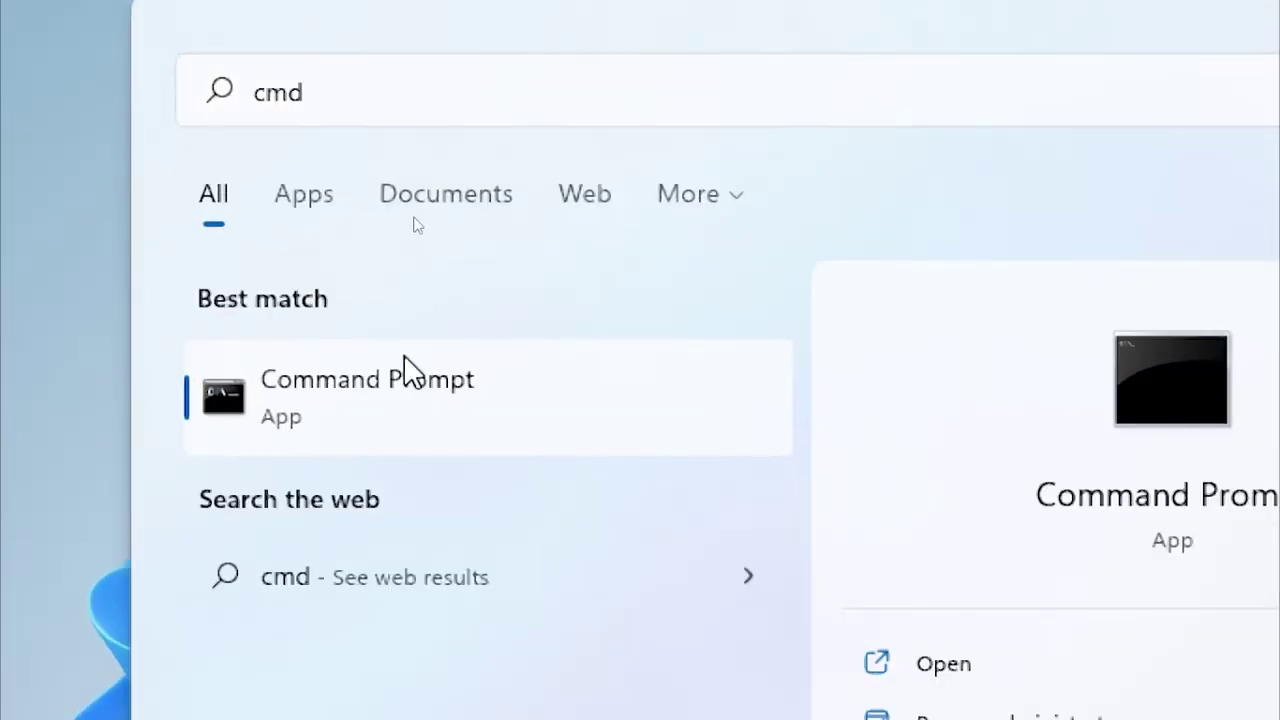
right_click(416, 224)
left_click(520, 403)
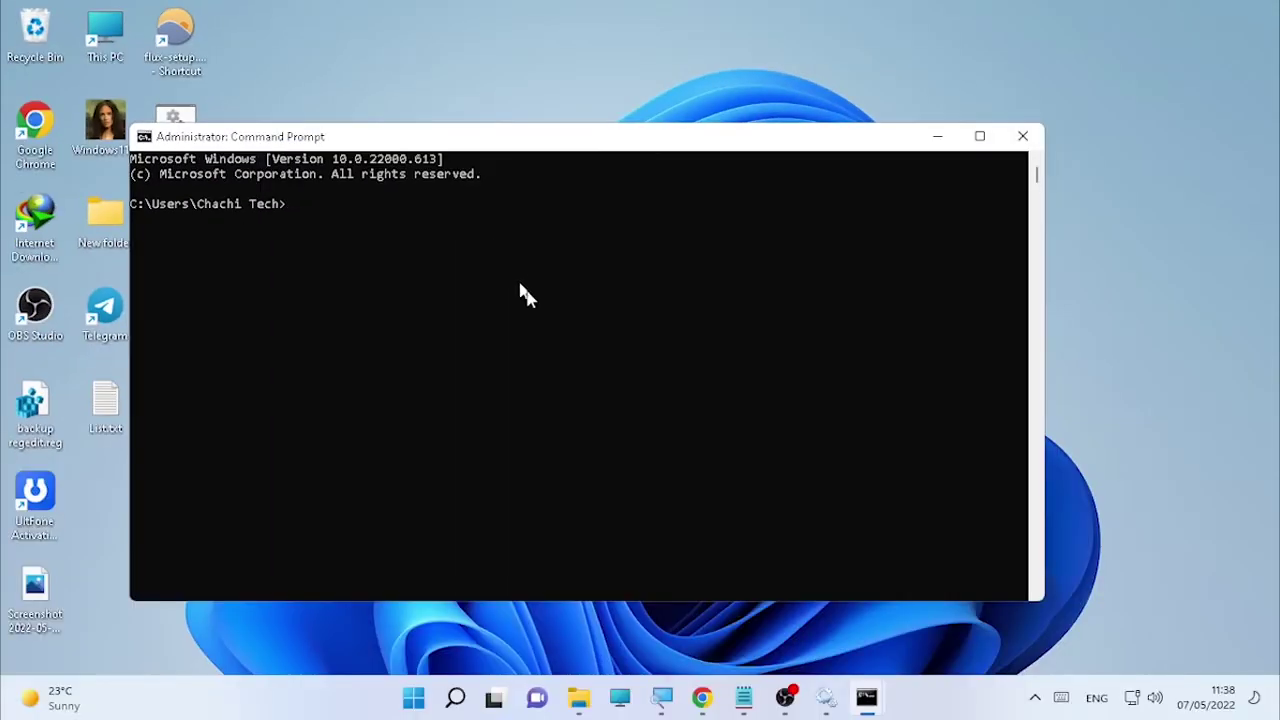
Switch to the Notepad notes and copy the Solution #5 command Sfc /scannow without its quotation marks
left_click(743, 697)
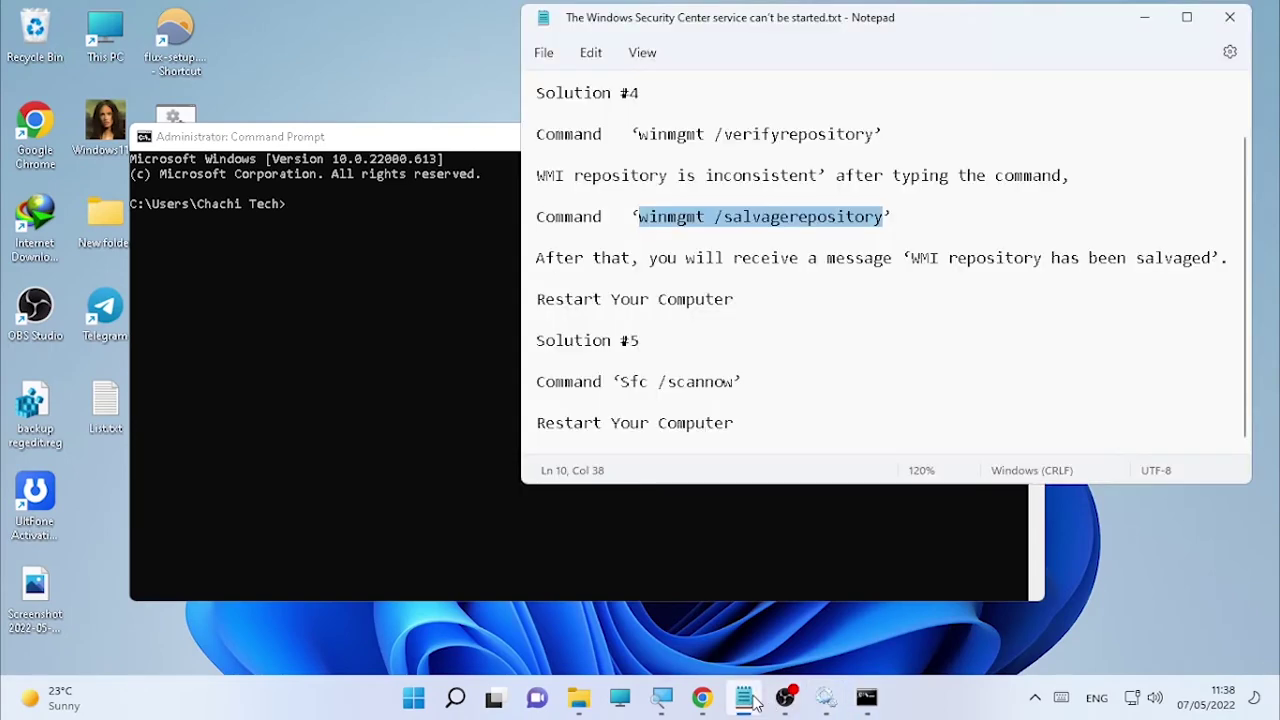
left_click(758, 411)
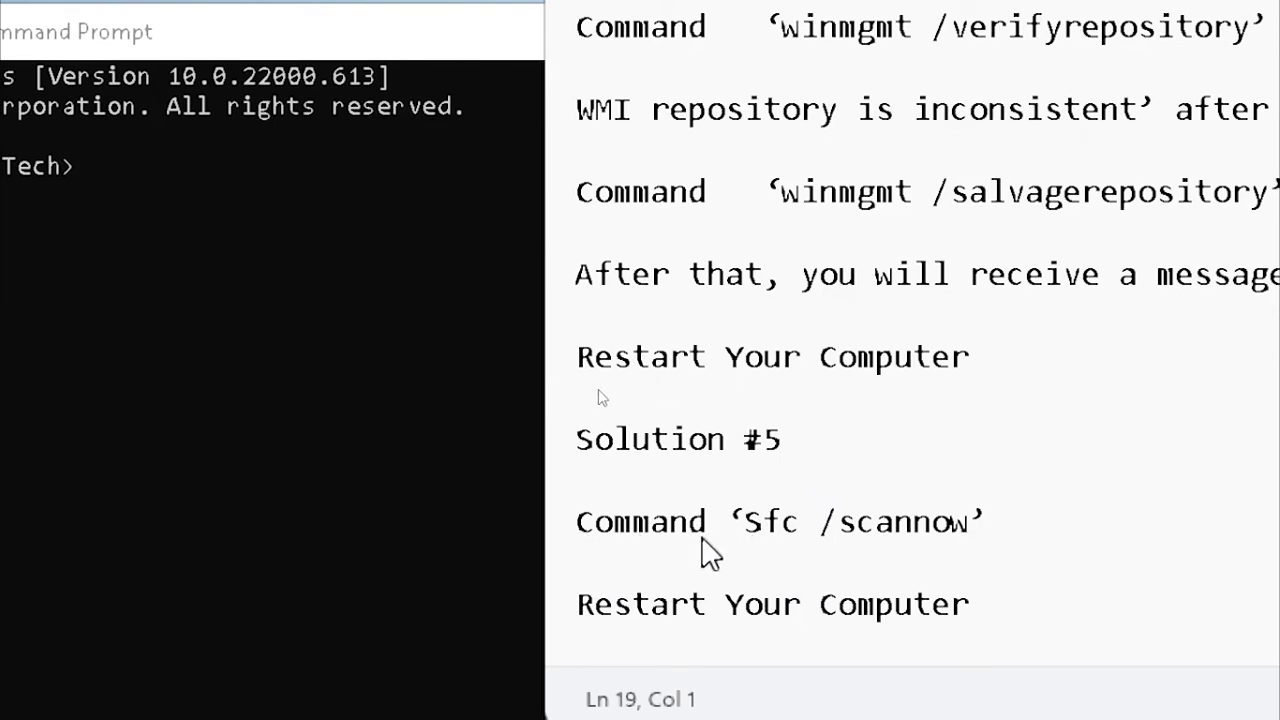
left_click(763, 519)
left_click_drag(747, 520, 980, 540)
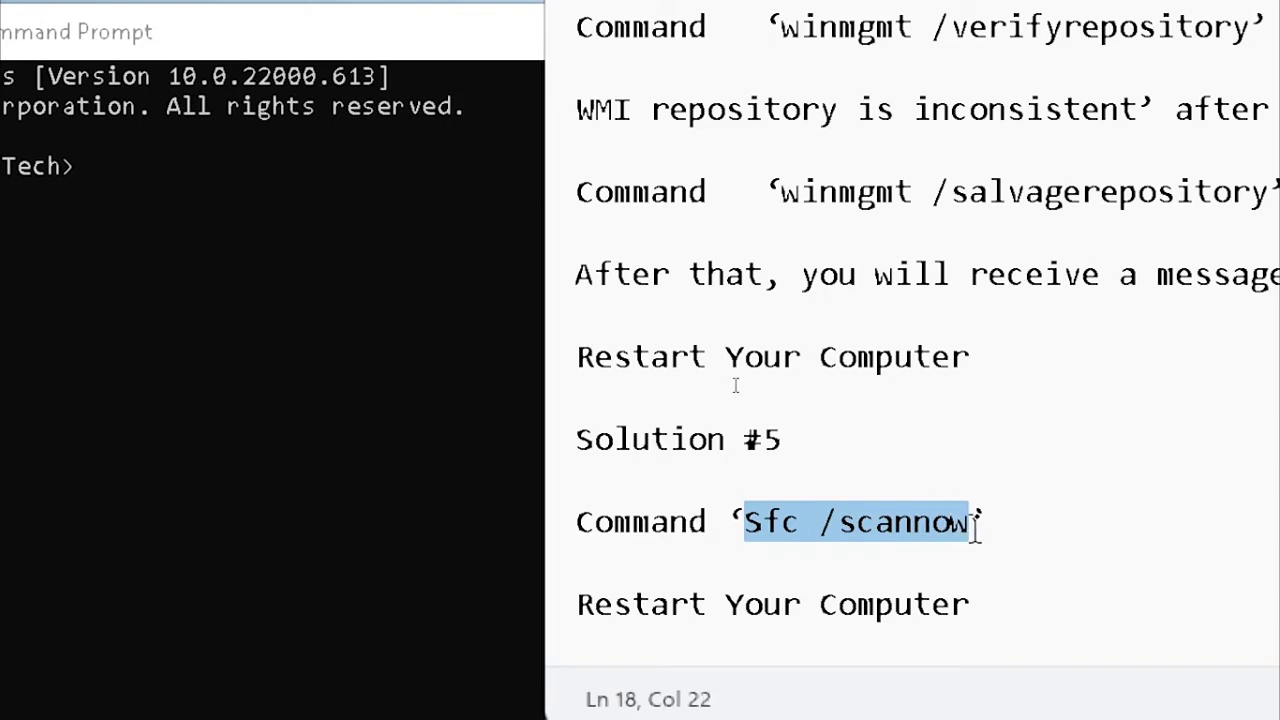
right_click(870, 530)
left_click(1030, 195)
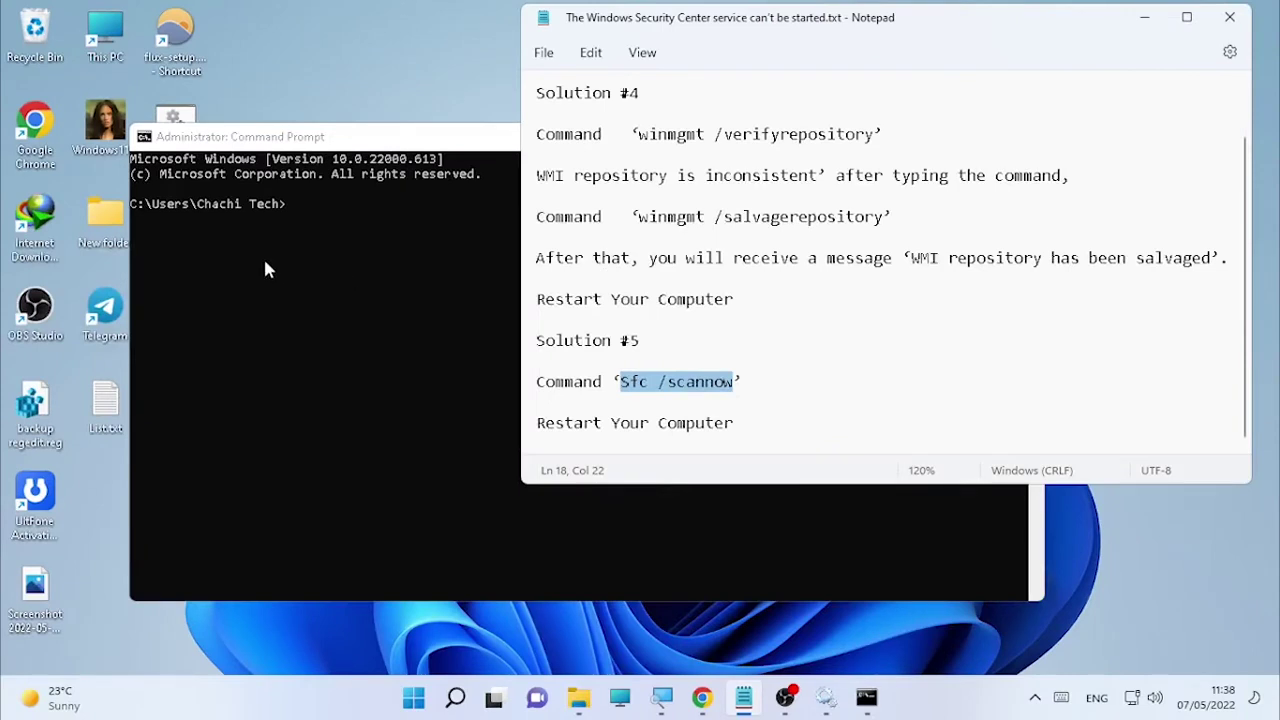
Switch to Command Prompt, run the copied Sfc /scannow command and close the window when the scan completes
left_click(265, 270)
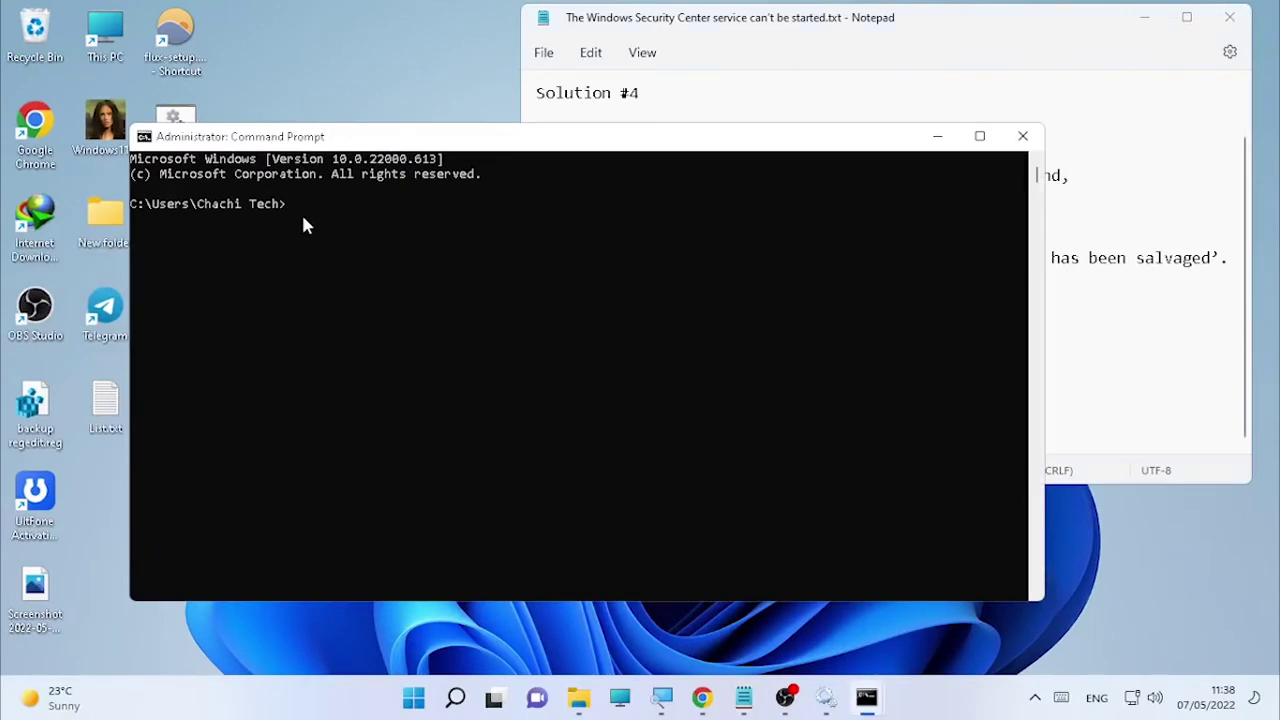
key("ctrl+v")
key("Return")
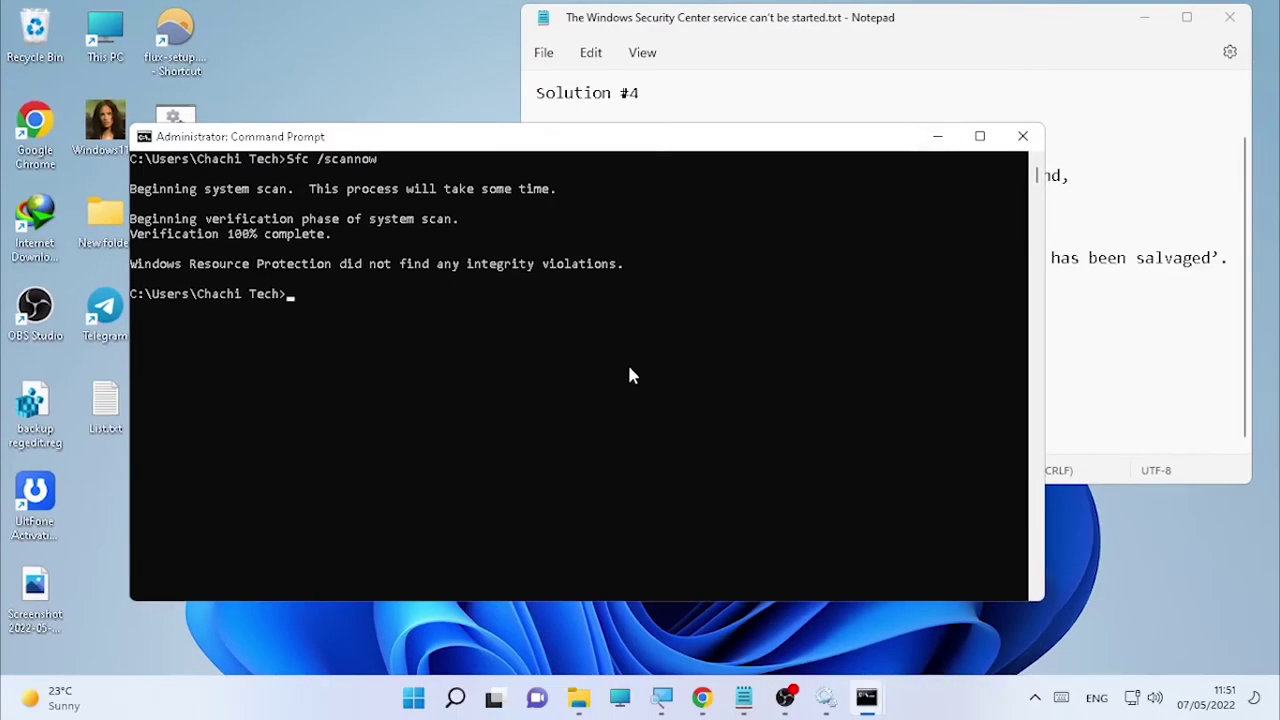
type("t")
key("Return")
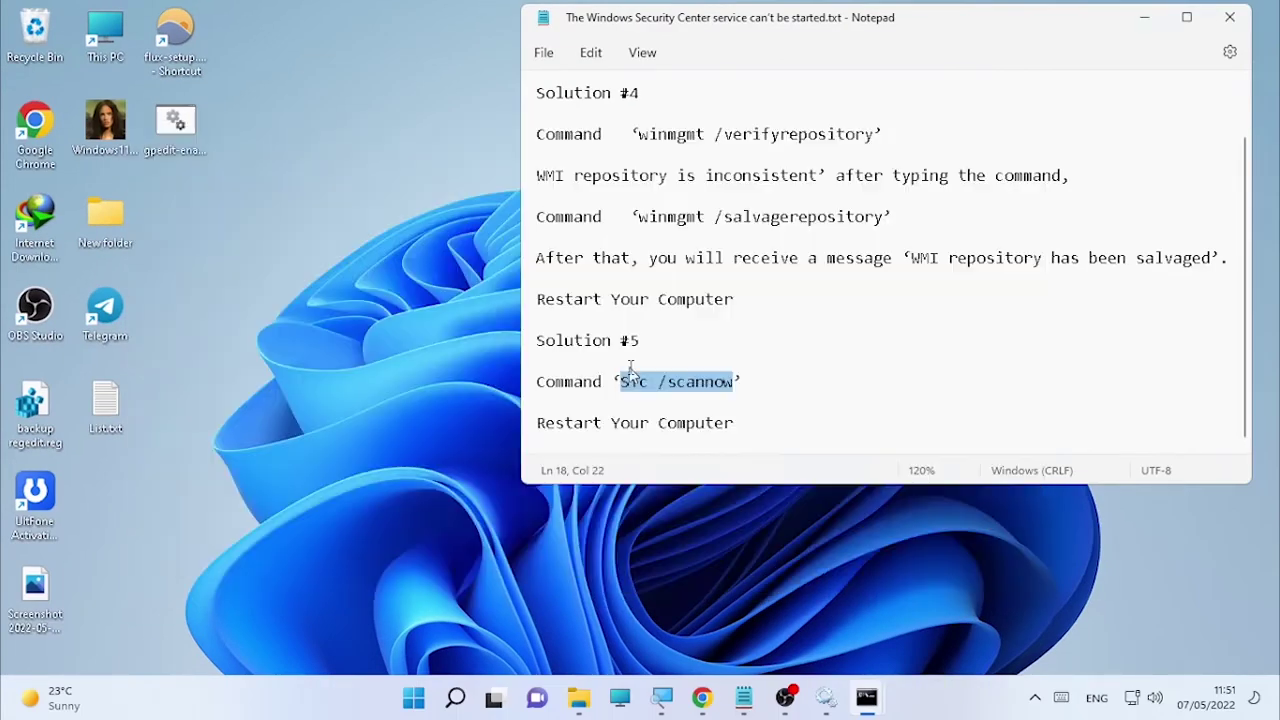
Minimize the Notepad notes and restart the computer to finish Solution #5
left_click(1145, 17)
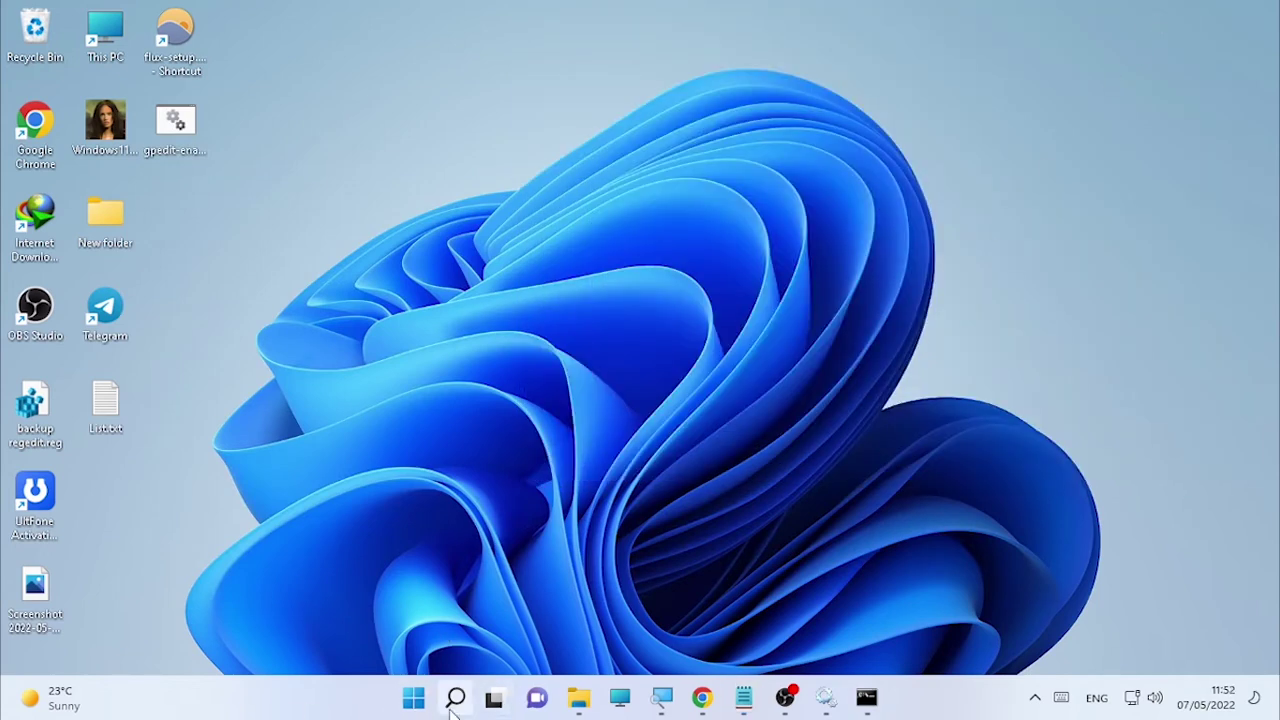
right_click(411, 705)
mouse_move(466, 620)
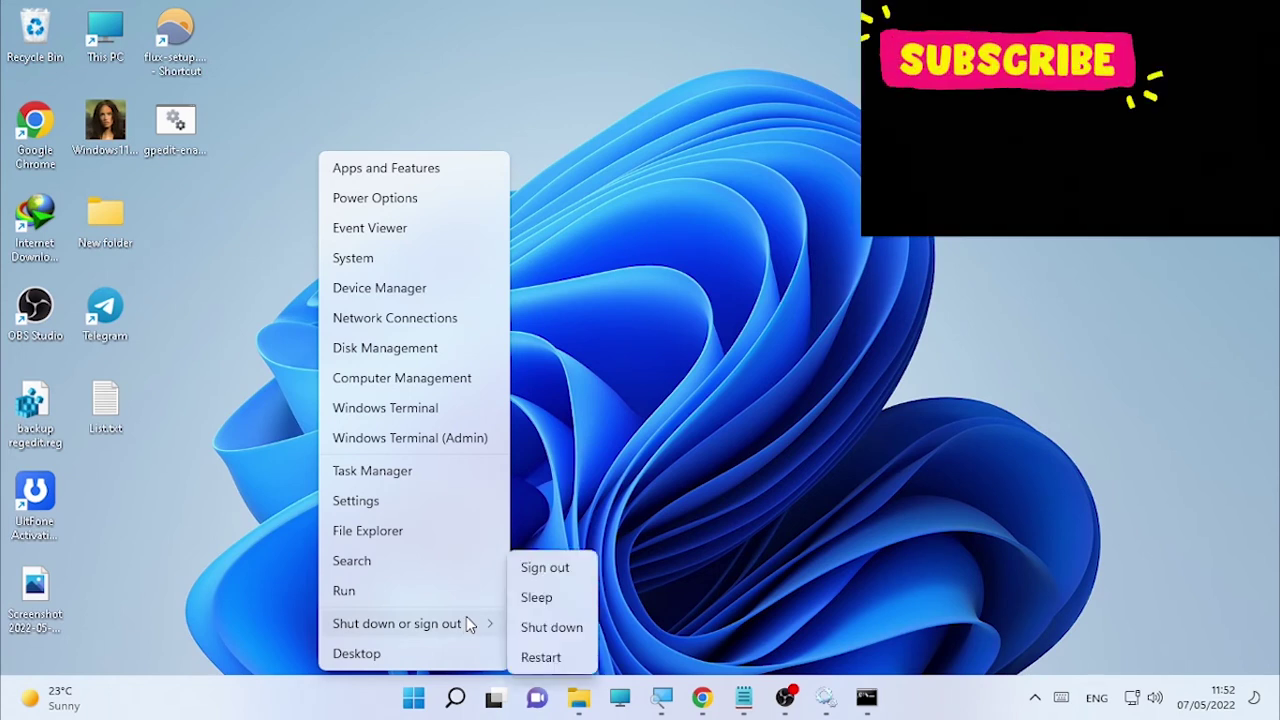
left_click(540, 657)
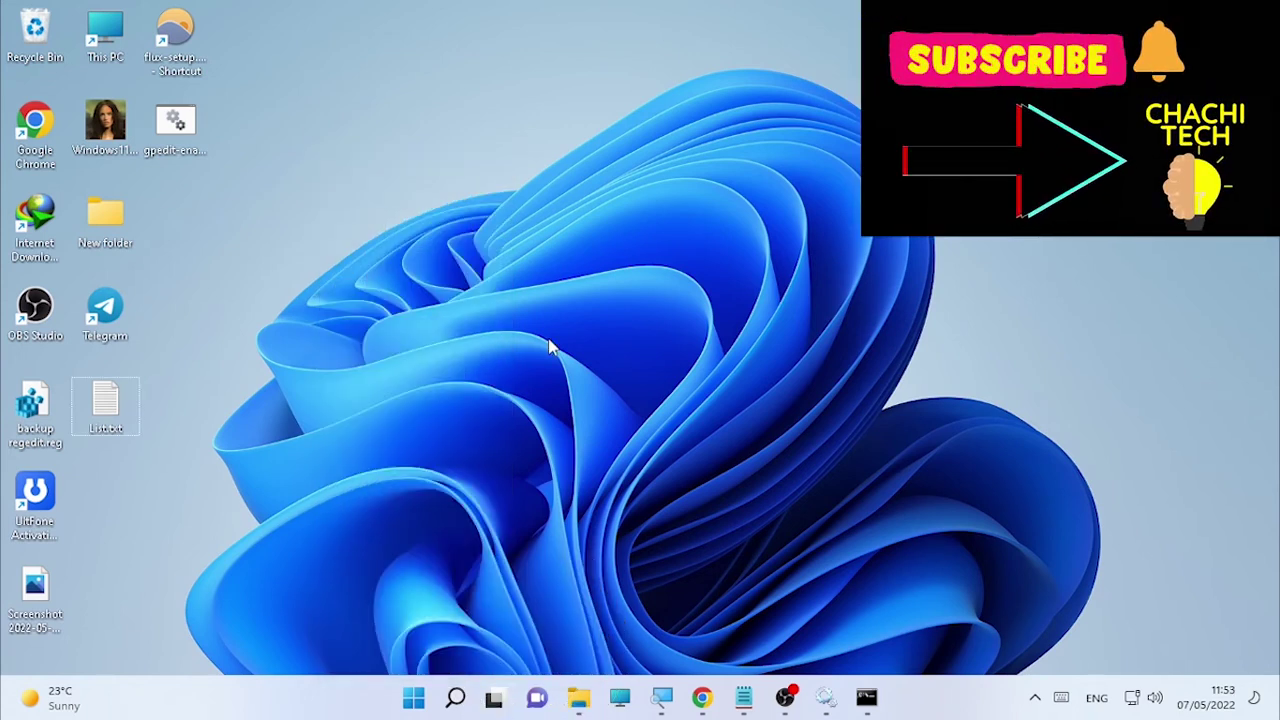